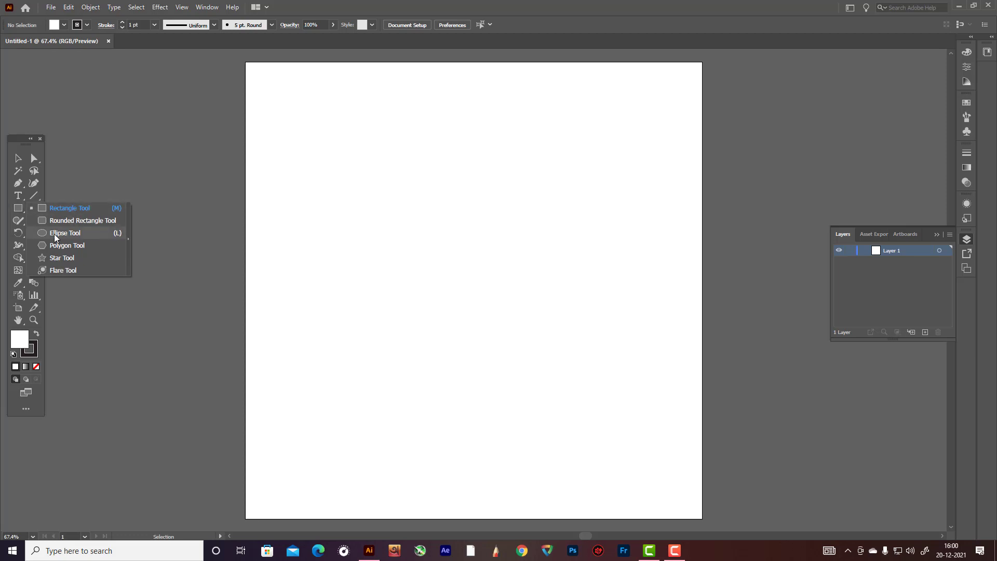
Step: Draw an upright ellipse about 89 by 135 px in the upper middle of the artboard and shift it slightly left
left_click(53, 233)
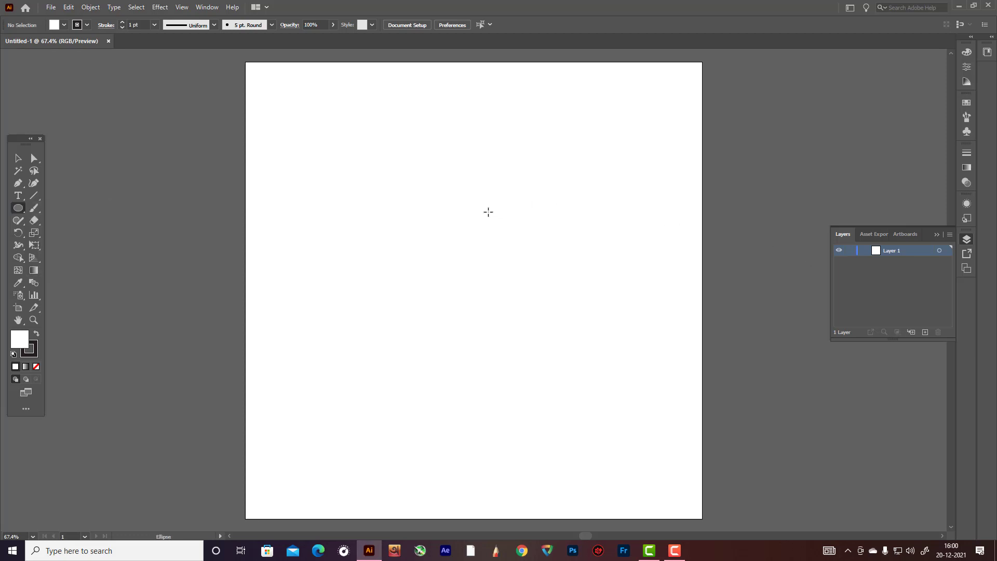
left_click_drag(463, 201, 503, 264)
key("v")
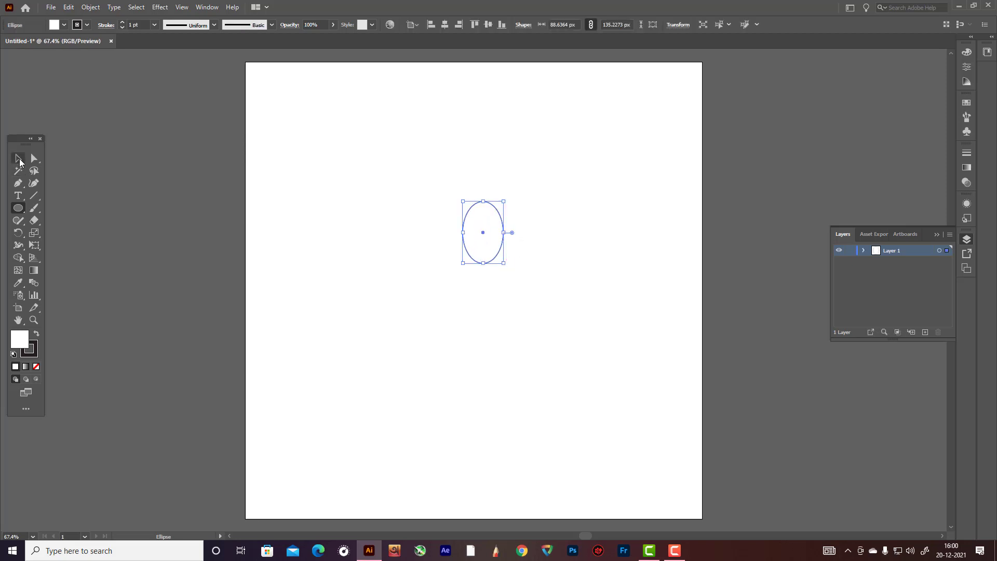
left_click_drag(482, 204, 461, 206)
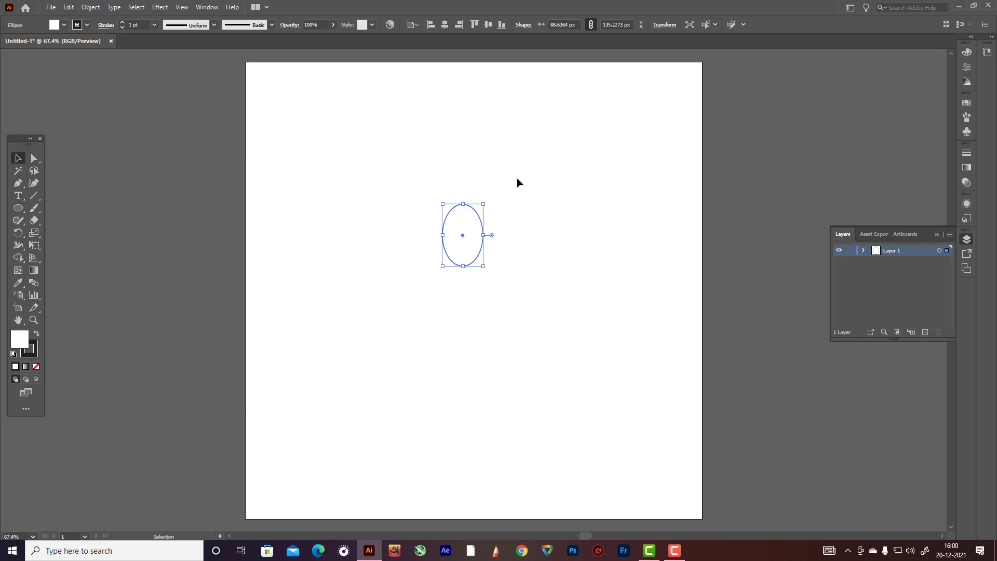
Step: Tilt the ellipse slightly and duplicate it to each side, rotating the copies outward to form a fan of three overlapping petals
left_click_drag(485, 201, 484, 198)
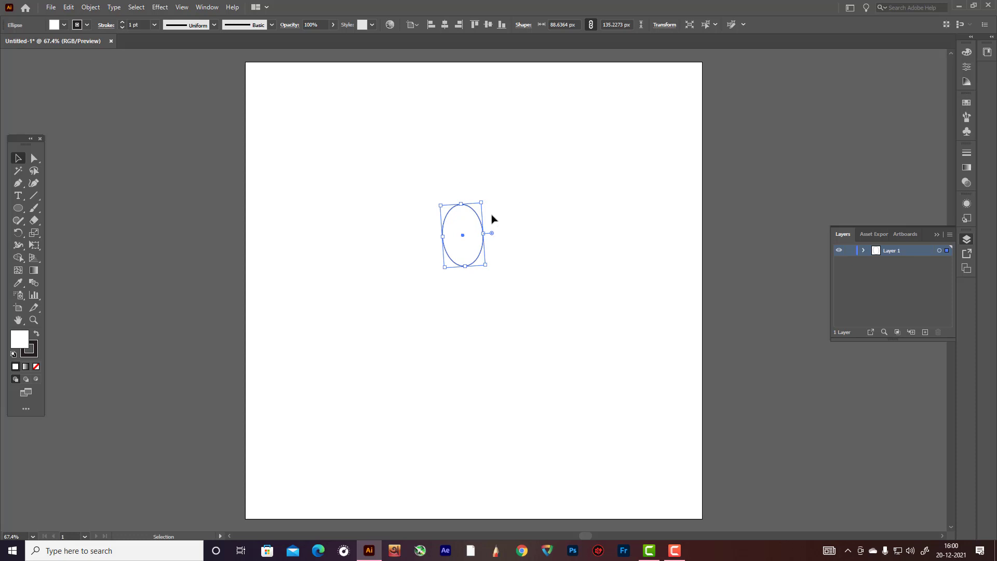
left_click_drag(478, 210, 443, 196)
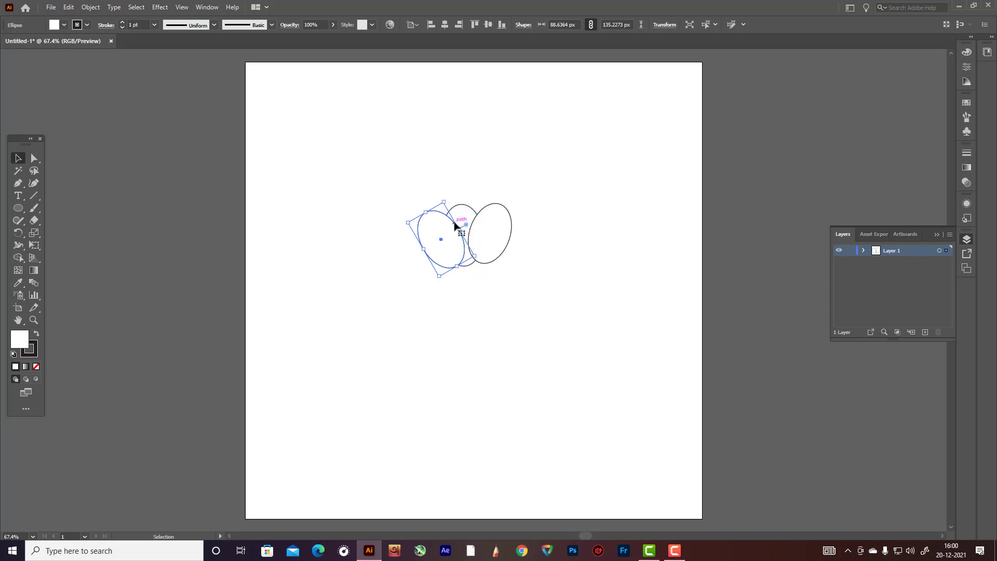
left_click_drag(456, 225, 451, 224)
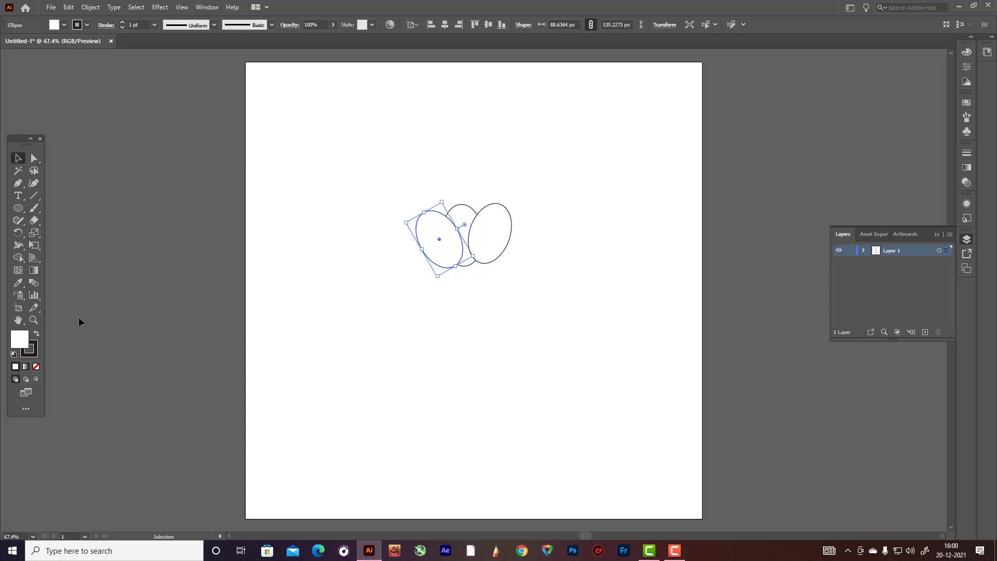
Step: Remove the left ellipse's stroke and fill it with dark red 840909
left_click(37, 367)
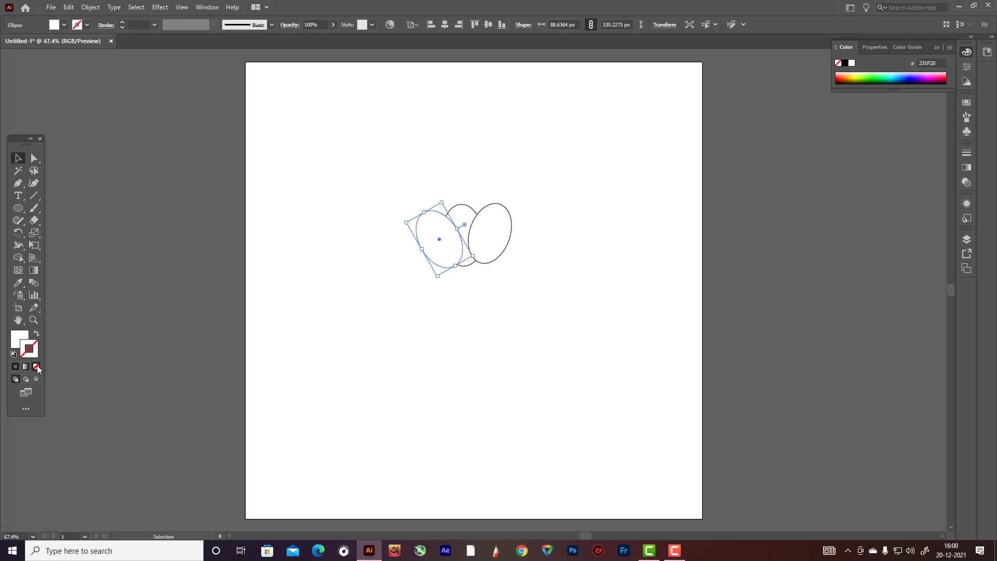
double_click(20, 340)
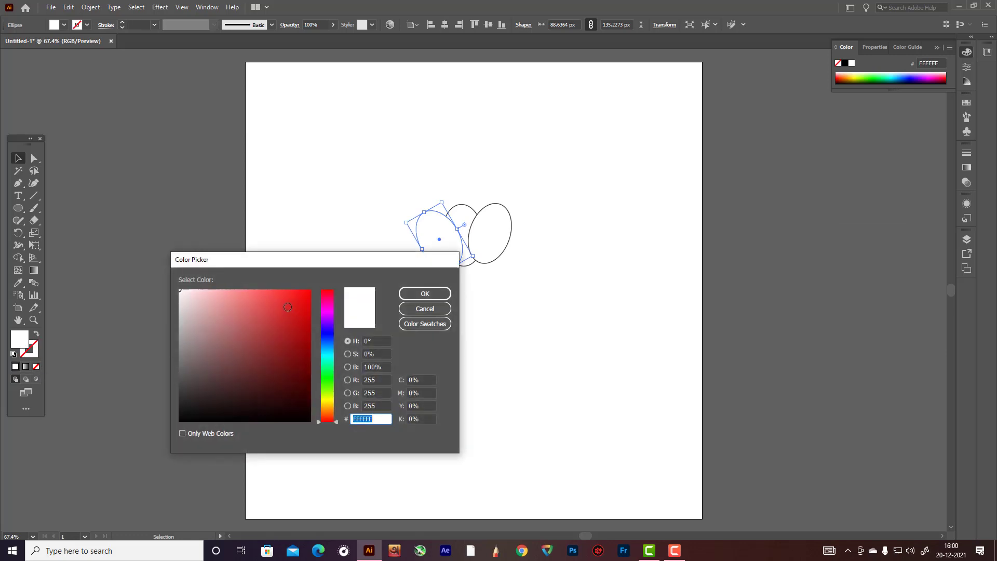
type("840909")
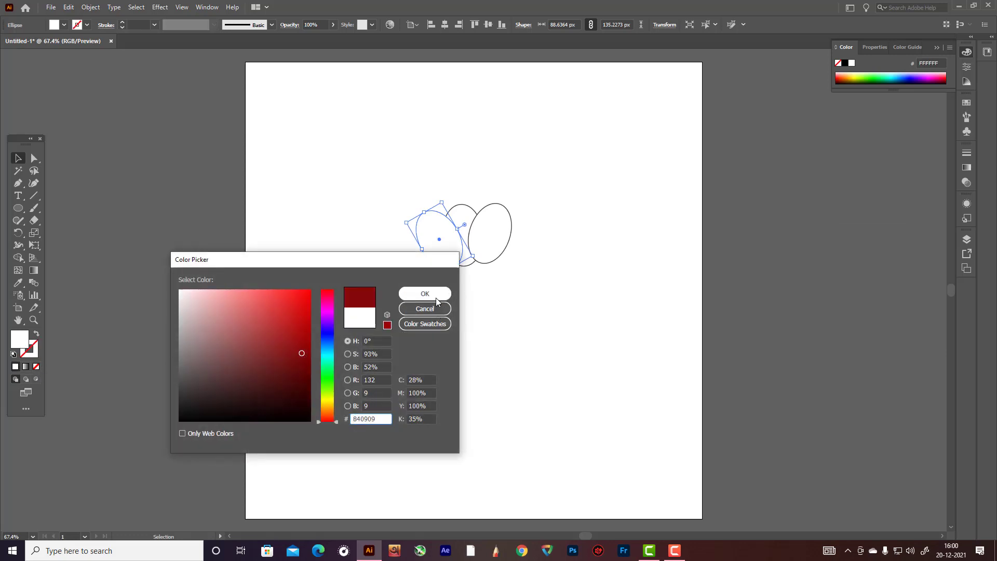
left_click(425, 294)
left_click(498, 279)
Step: Copy the left ellipse's dark red, strokeless appearance to the middle and right ellipses with the Eyedropper
left_click(471, 212)
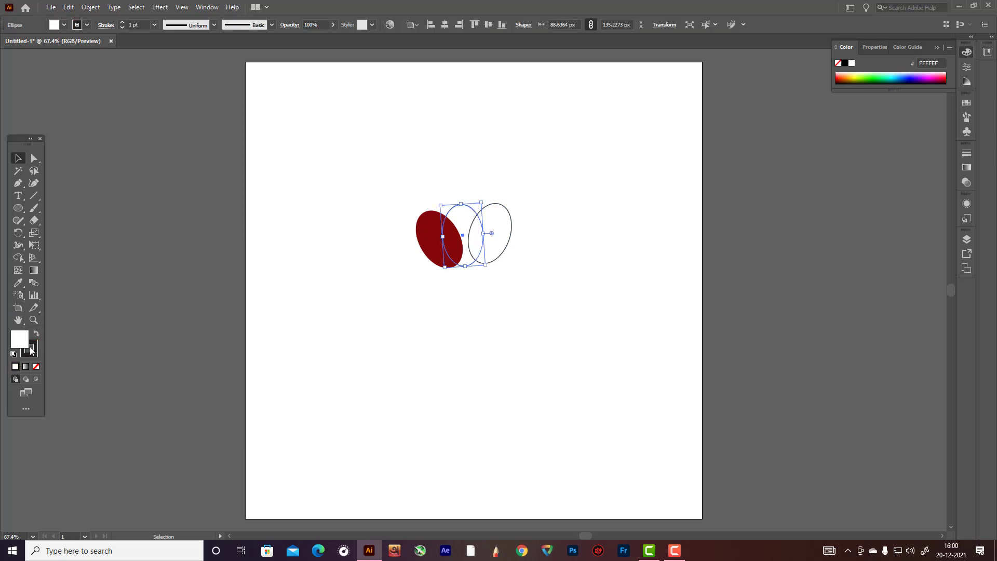
left_click(18, 282)
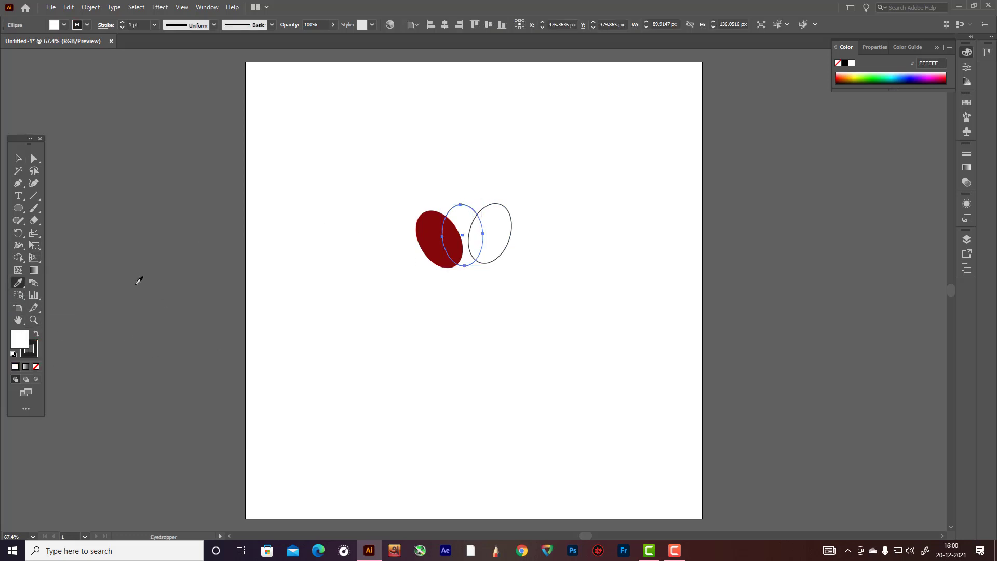
left_click(431, 227)
left_click(18, 158)
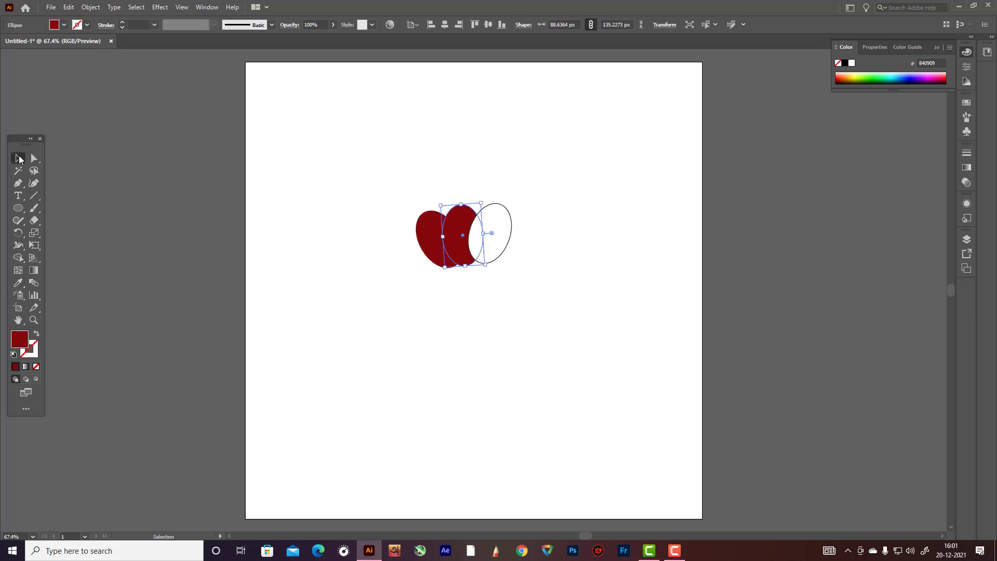
left_click(508, 221)
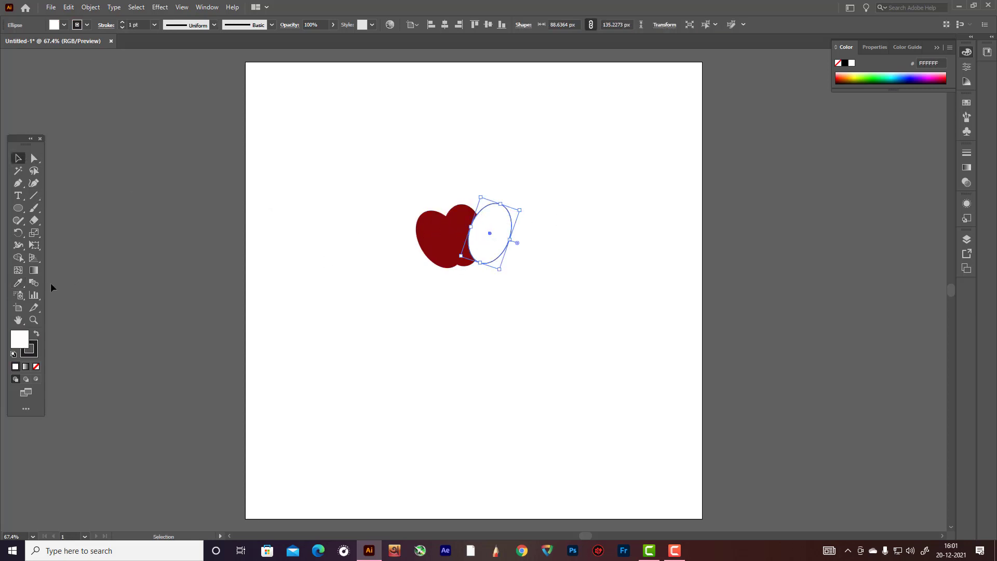
left_click(18, 283)
left_click(425, 235)
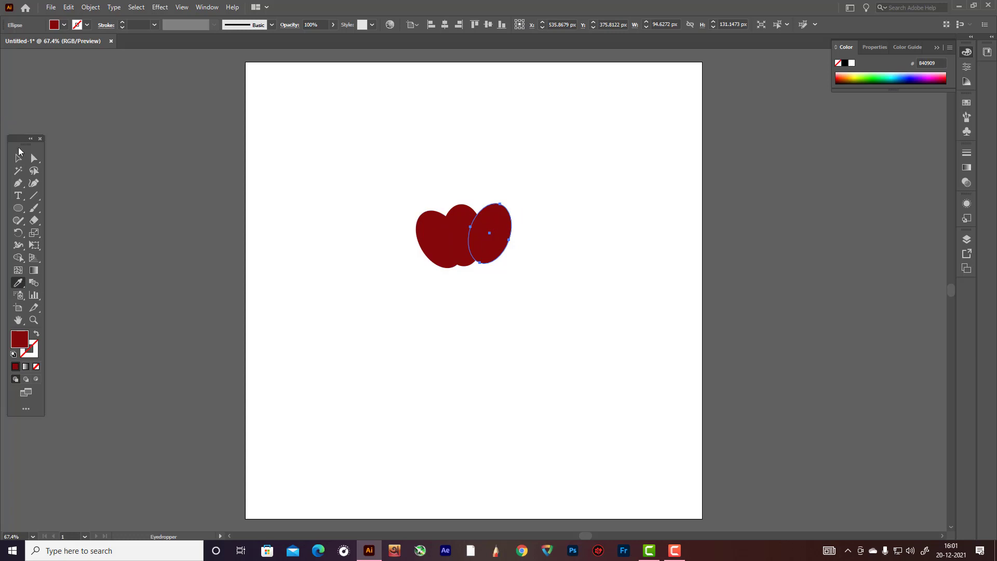
left_click(18, 158)
Step: Rotate the three dark red ellipses together by a very small clockwise angle
left_click_drag(390, 176, 536, 252)
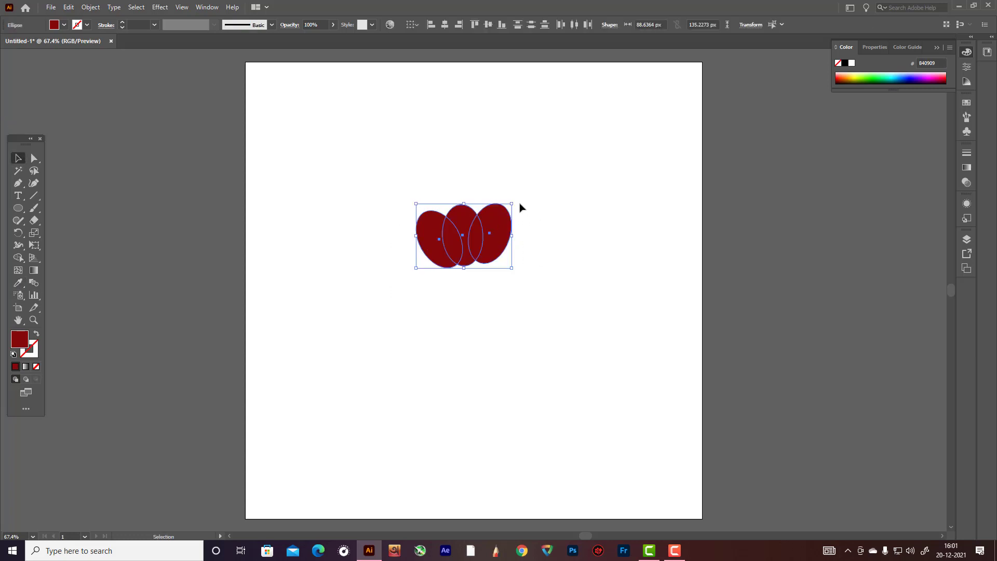
left_click_drag(518, 199, 518, 201)
left_click(538, 208)
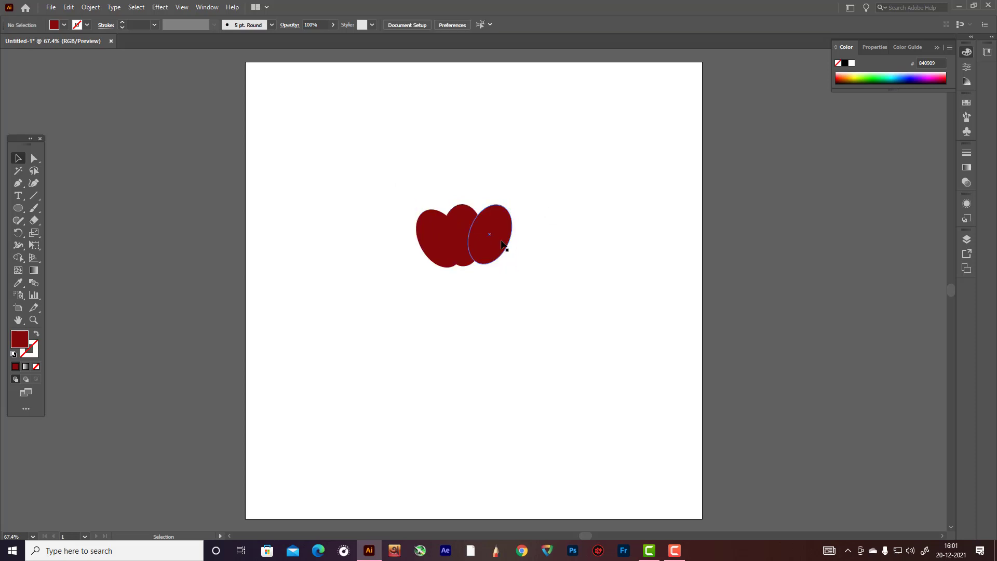
Step: Duplicate the right petal above the middle one, turn it more upright, and fill the copy with AA2727
left_click_drag(503, 244, 482, 225)
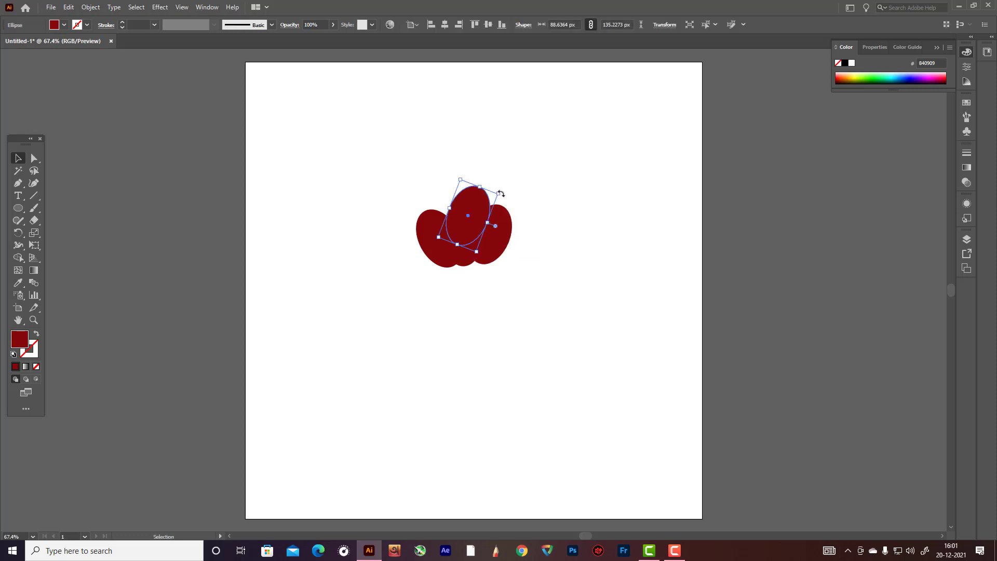
mouse_move(501, 194)
left_mouse_down()
mouse_move(494, 174)
mouse_move(475, 213)
mouse_move(495, 196)
left_mouse_up()
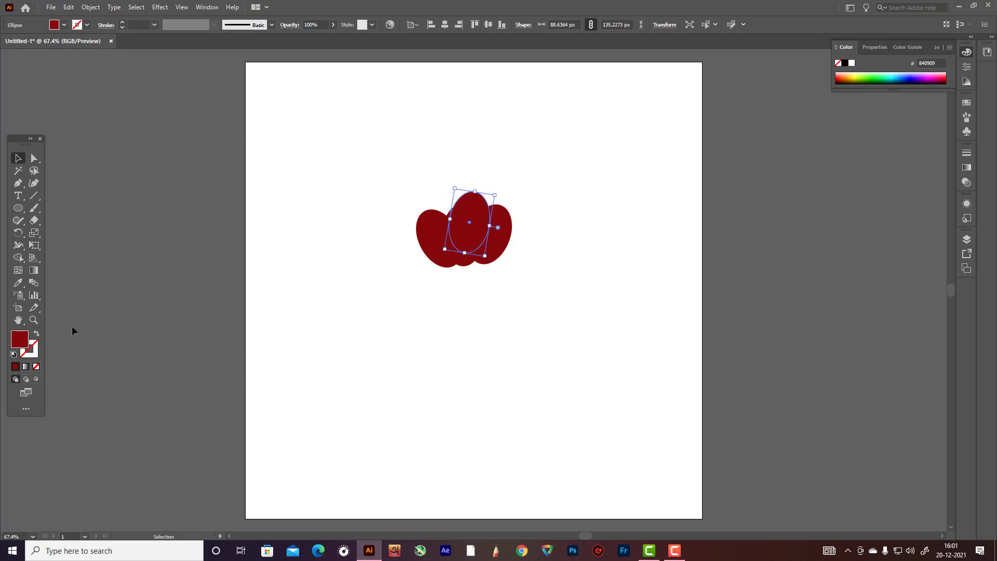
double_click(25, 342)
double_click(354, 418)
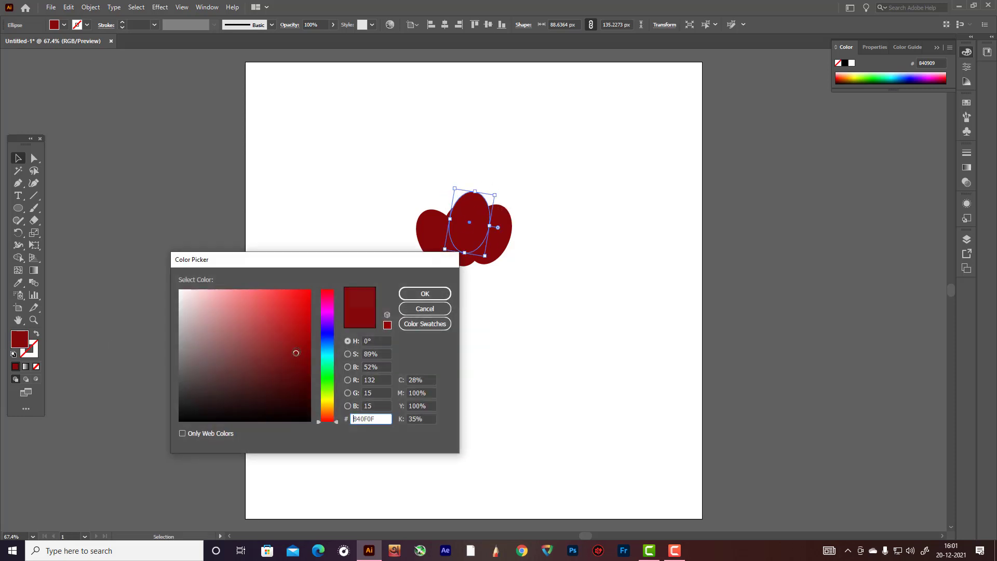
type("AA2727")
left_click(436, 295)
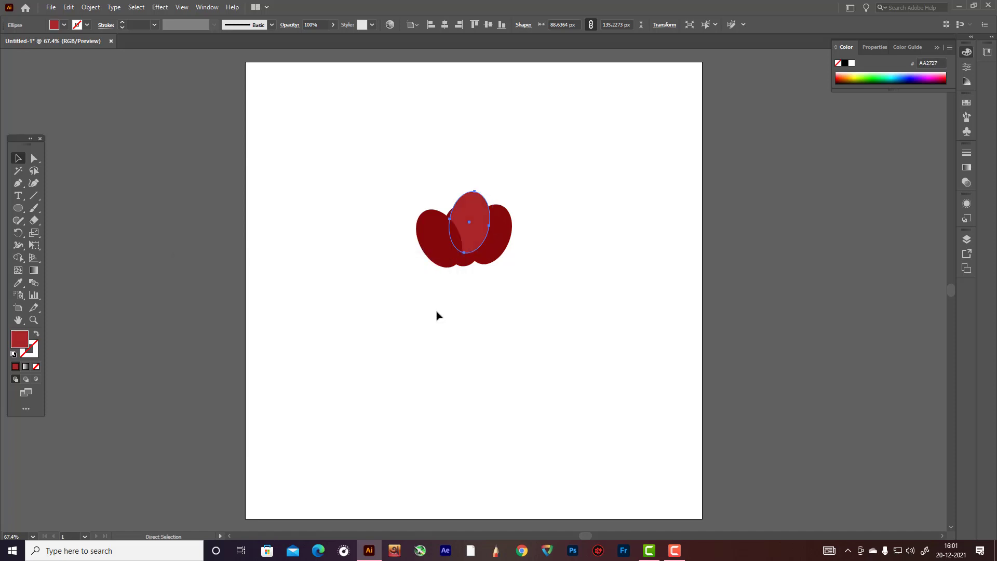
Step: Send the lighter red petal backward until it sits behind the three dark red petals
key("ctrl+bracketleft")
key("ctrl+bracketleft")
key("v")
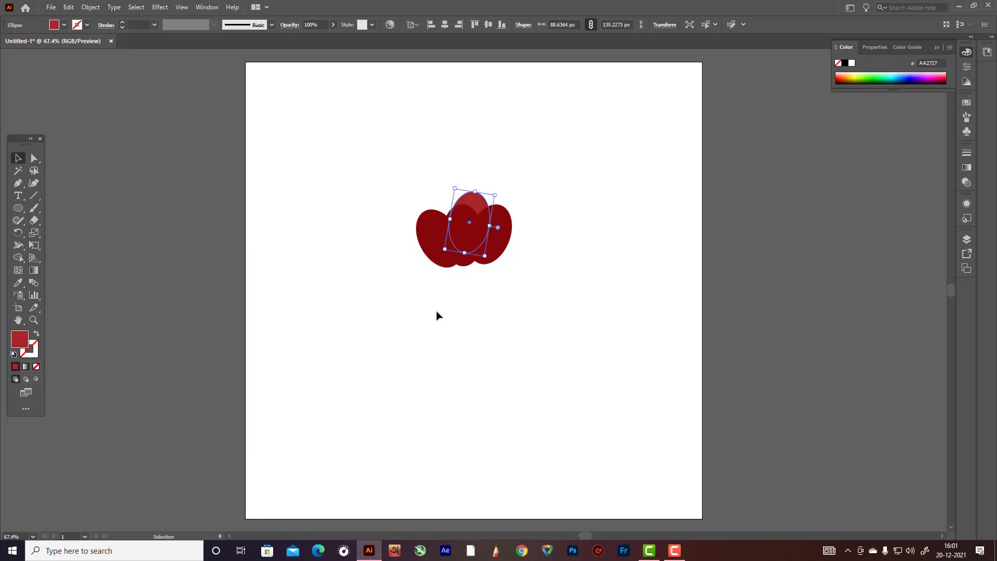
Step: Duplicate the lighter red back petal to its left, tilt the copy leftward, and fill it with B73939
left_click_drag(479, 207, 451, 206)
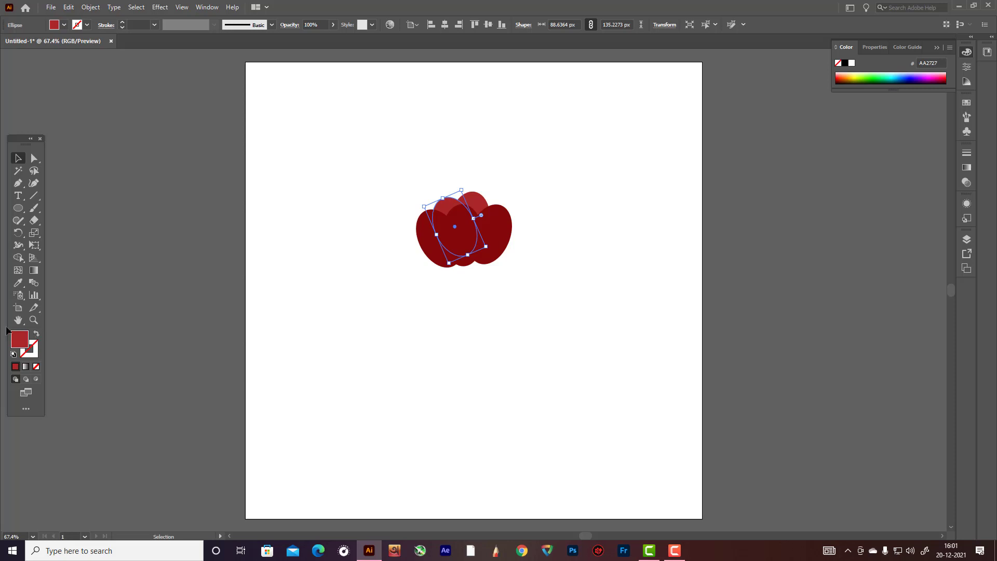
double_click(18, 338)
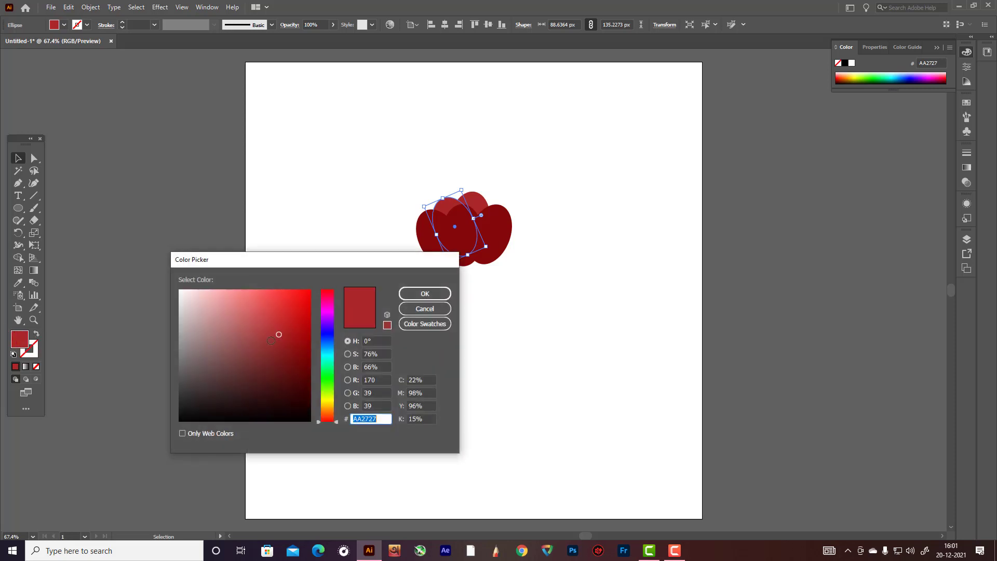
left_click(418, 294)
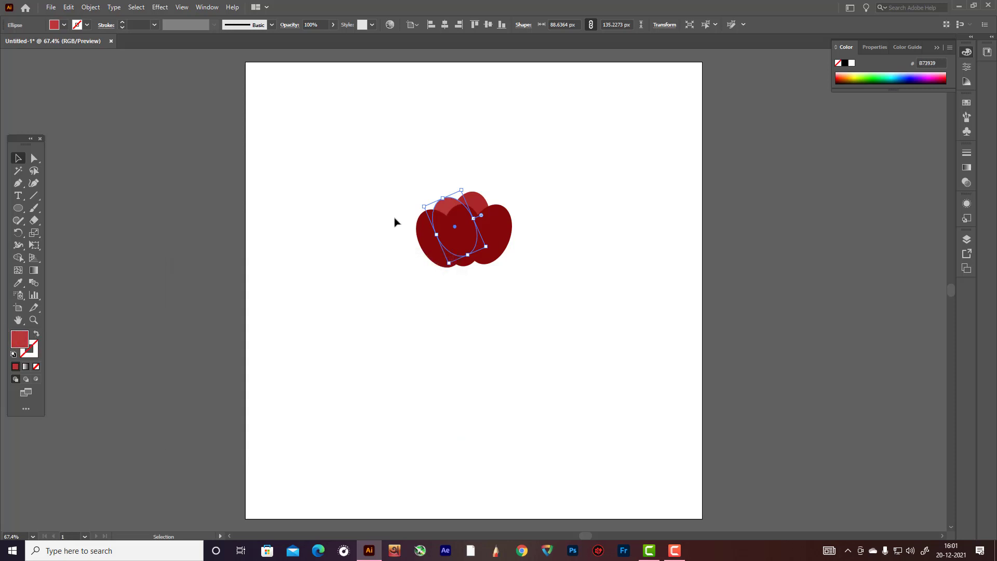
left_click(574, 294)
Step: Duplicate the left back petal to the top centre of the flower, turn it upright, and place it behind the other petals
scroll(572, 294, "up", 1)
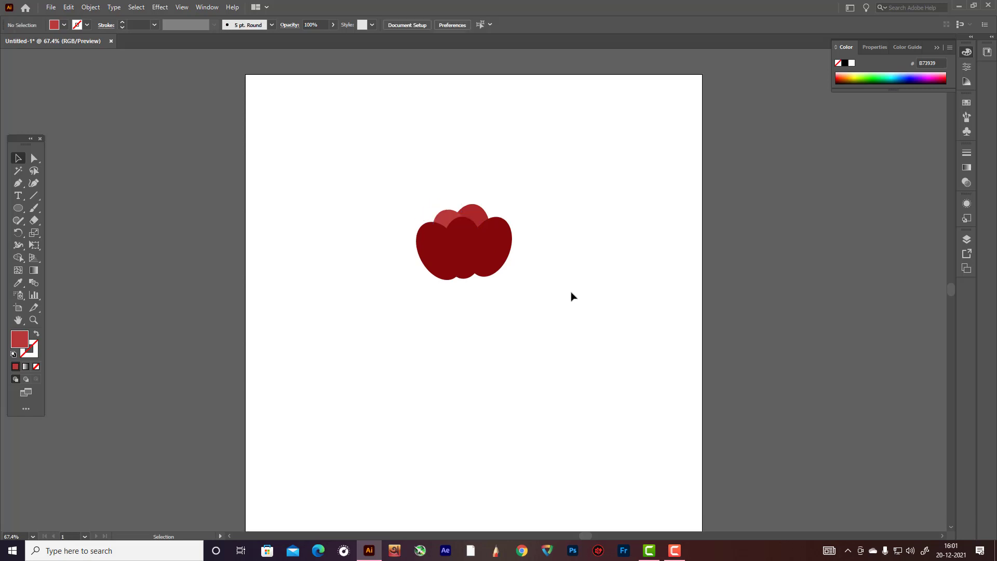
left_click_drag(447, 216, 484, 193)
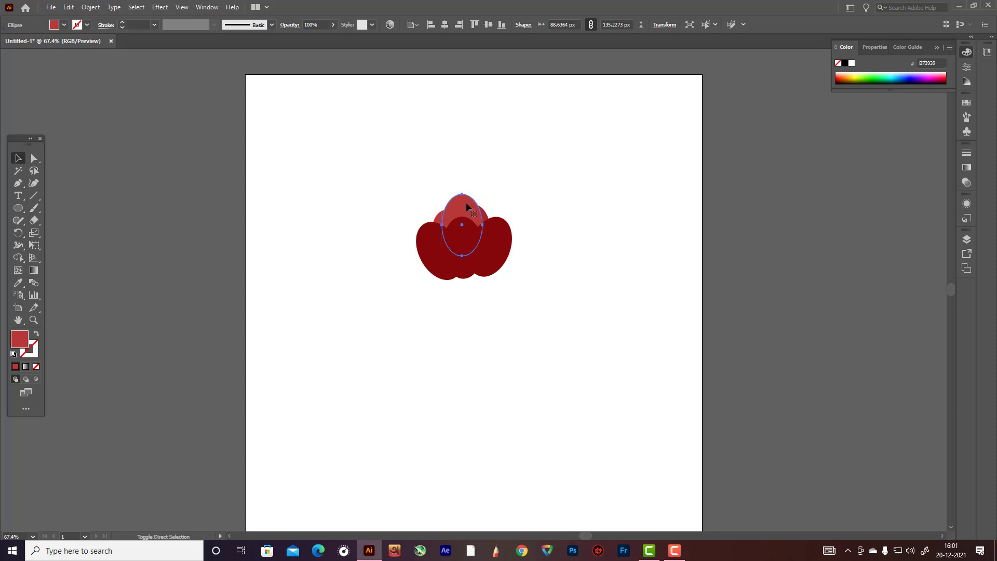
left_click_drag(463, 201, 461, 201)
Step: Fill the top centre petal with pink D86161 and lower it slightly
double_click(19, 340)
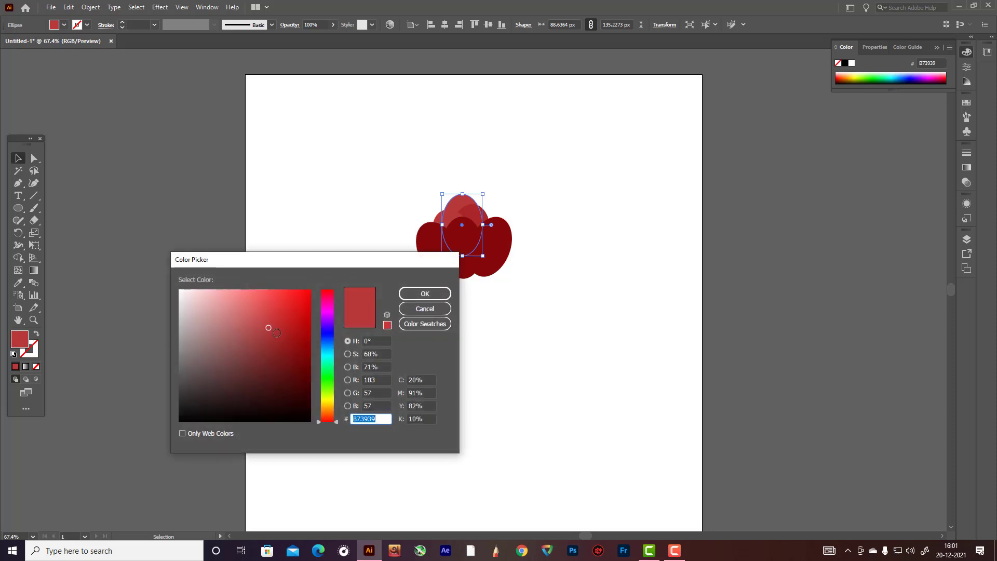
left_click_drag(277, 333, 252, 307)
left_click(425, 293)
left_click(594, 302)
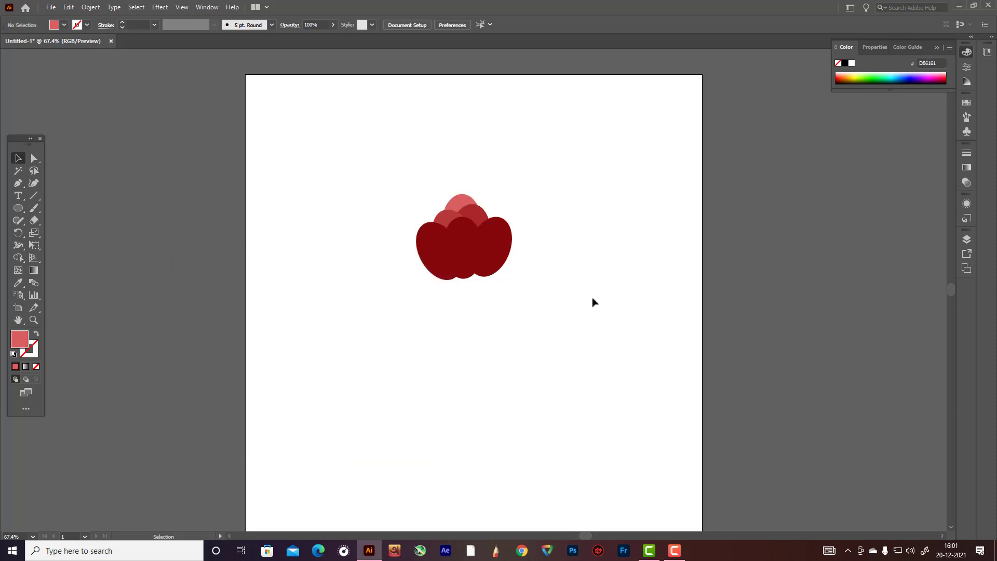
left_click_drag(461, 197, 460, 202)
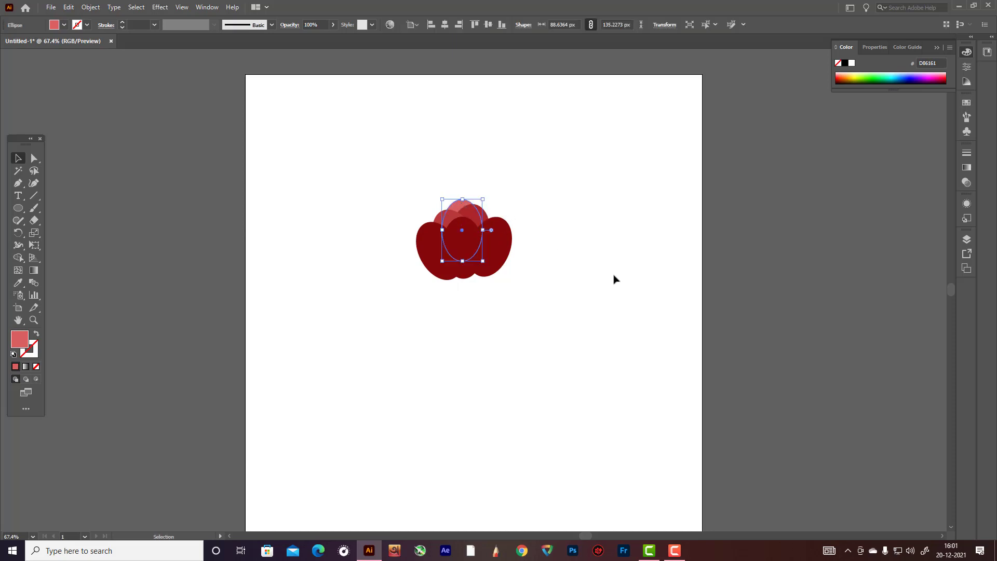
left_click(616, 279)
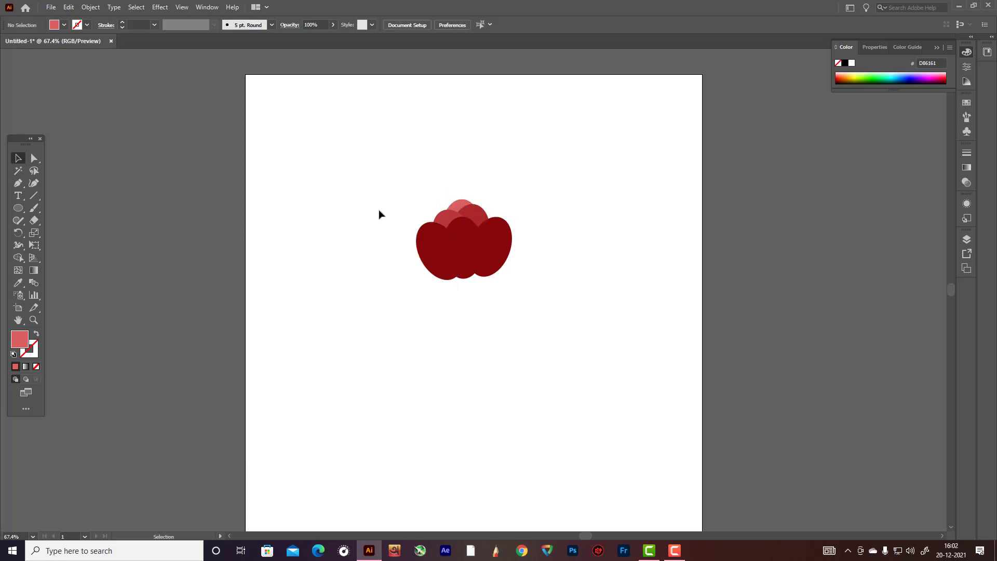
Step: Rotate the right and left dark red petals slightly outward to widen the front row
left_click(448, 248)
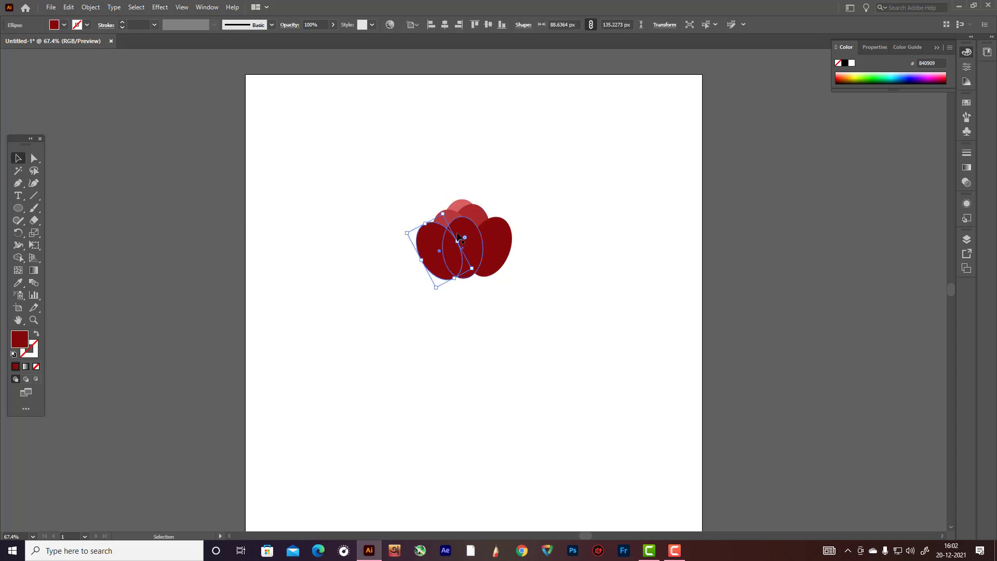
left_click(431, 244, "shift")
left_click(496, 246, "shift")
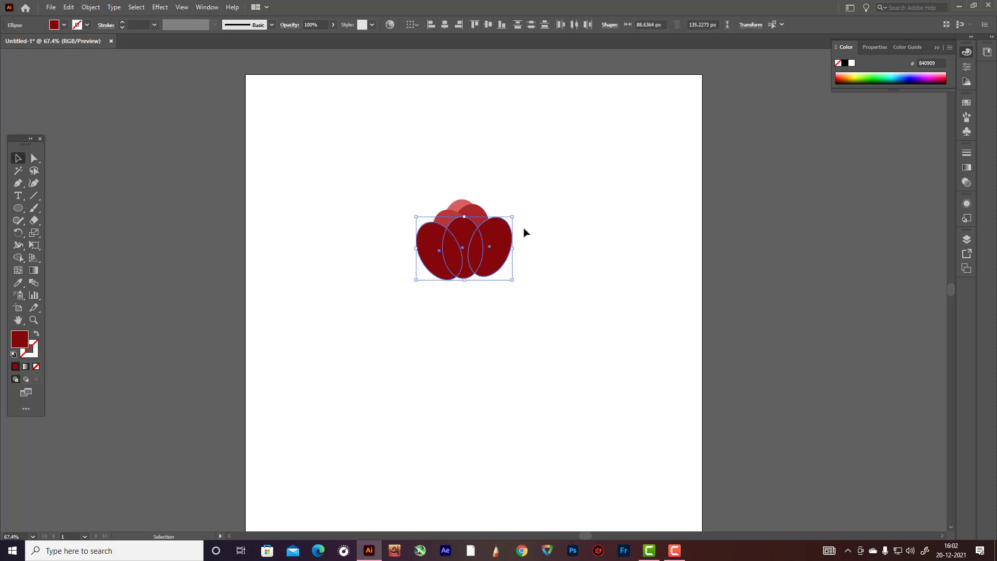
left_click(493, 260)
mouse_move(519, 214)
left_mouse_down()
mouse_move(530, 232)
mouse_move(526, 225)
left_mouse_up()
left_click(437, 246)
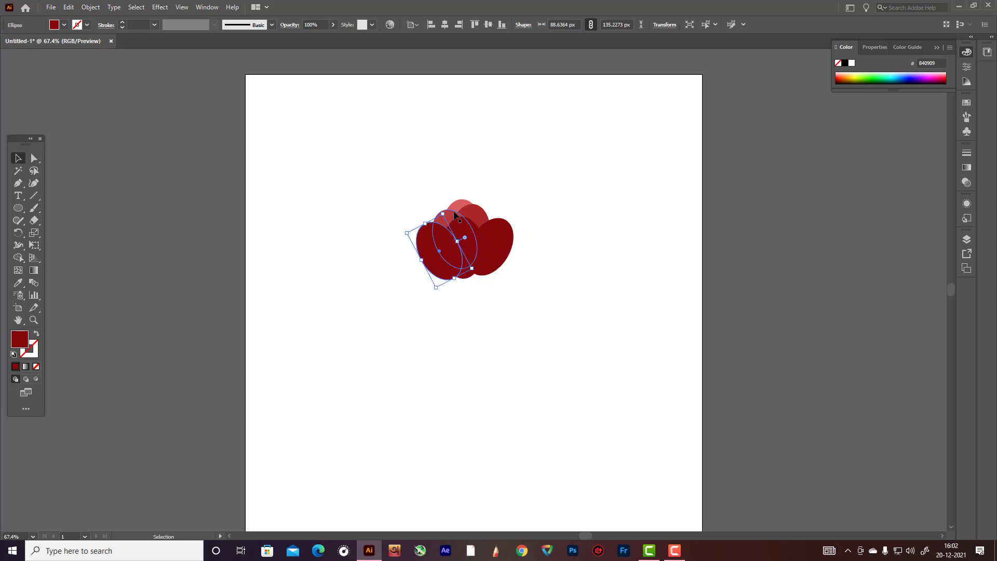
left_click_drag(445, 210, 461, 240)
left_click(589, 336)
left_click(627, 332)
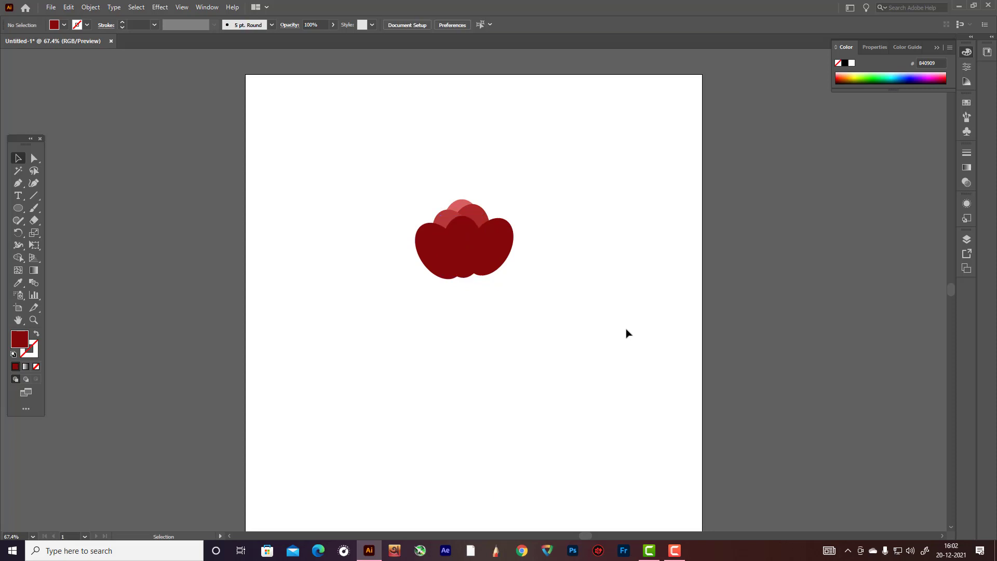
Step: Draw a dark red circle about 186 px in diameter at the artboard's left edge, beside the flower
left_click_drag(21, 214, 57, 232)
left_click_drag(241, 230, 326, 315)
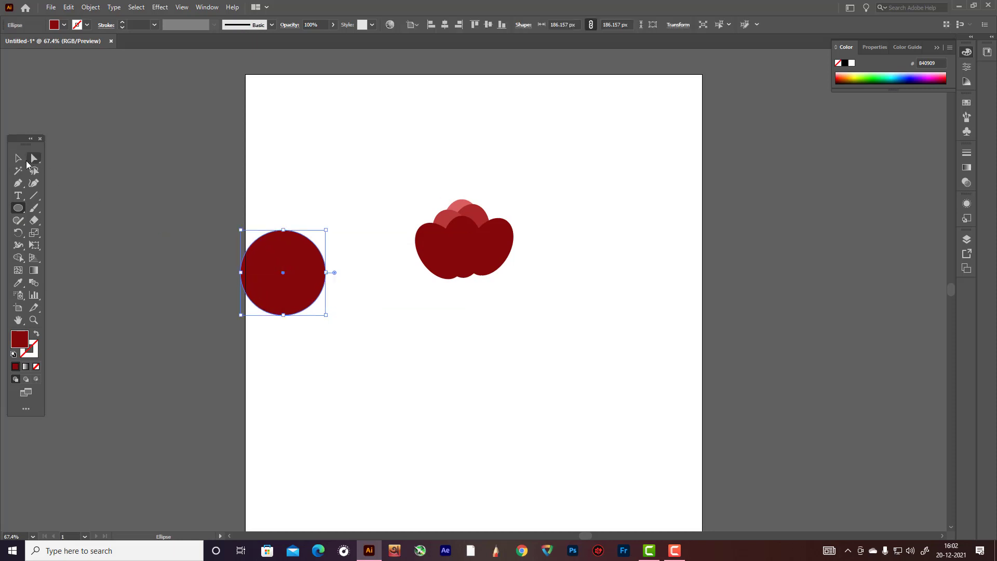
Step: Duplicate the large dark red circle and offset the two circles horizontally so they partly overlap beside the artboard's left edge
left_click(18, 158)
left_click(385, 236)
left_click_drag(304, 282, 281, 297)
left_click(406, 310)
left_click(260, 278)
left_click(351, 295, "shift")
left_click(275, 297)
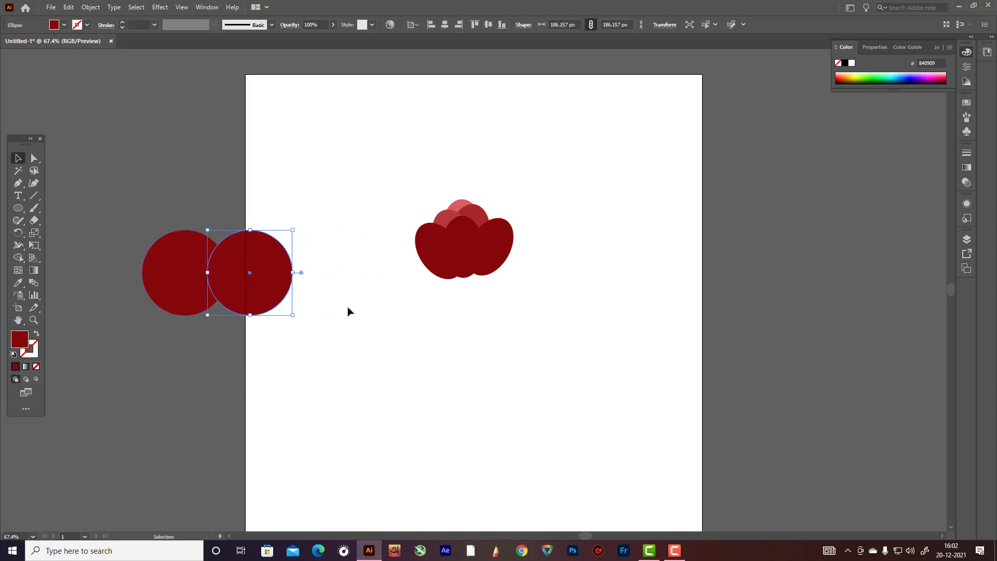
Step: Fill both overlapping circles with medium green 18B231
left_click_drag(151, 232, 276, 329)
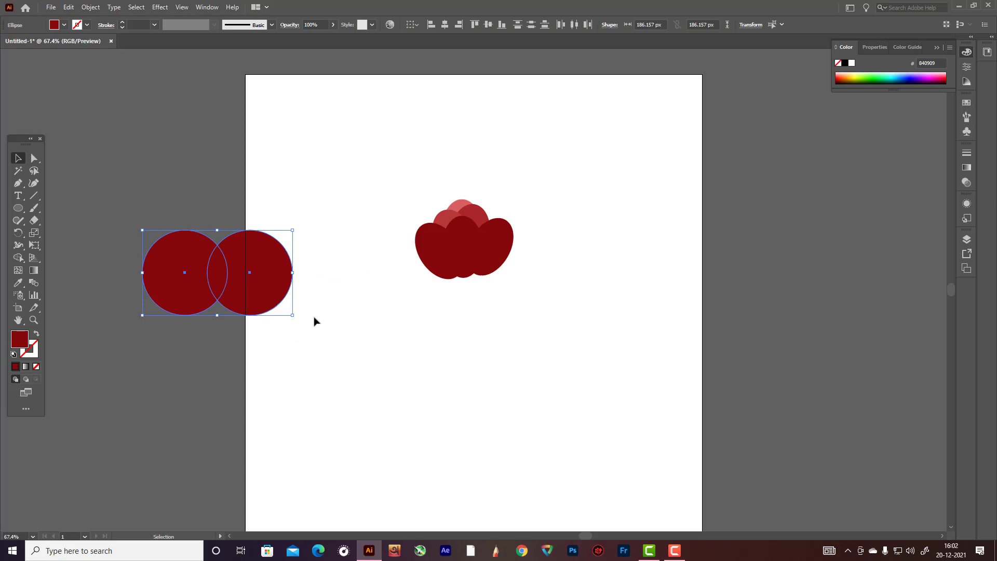
double_click(21, 345)
left_click(331, 374)
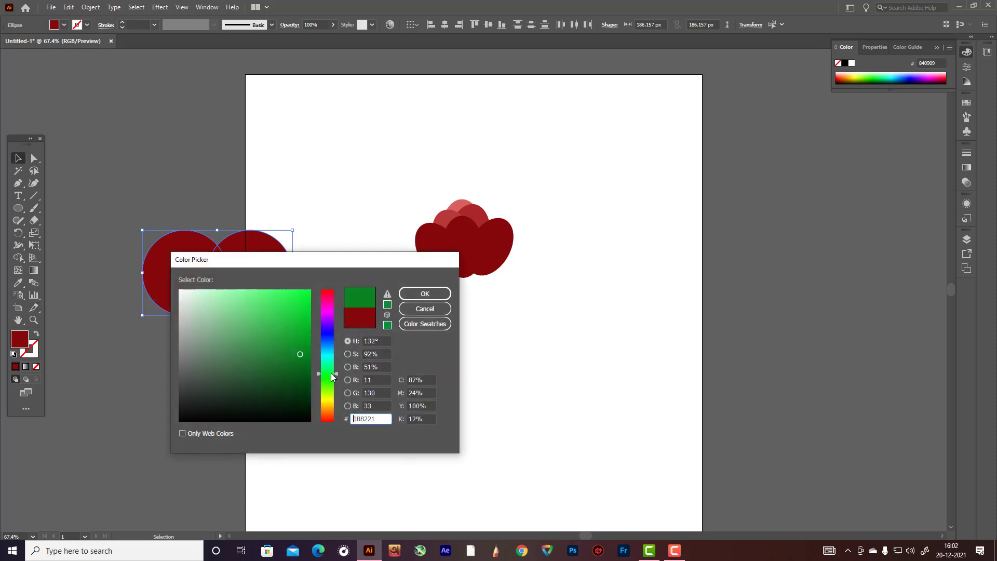
left_click(296, 308)
left_click(425, 293)
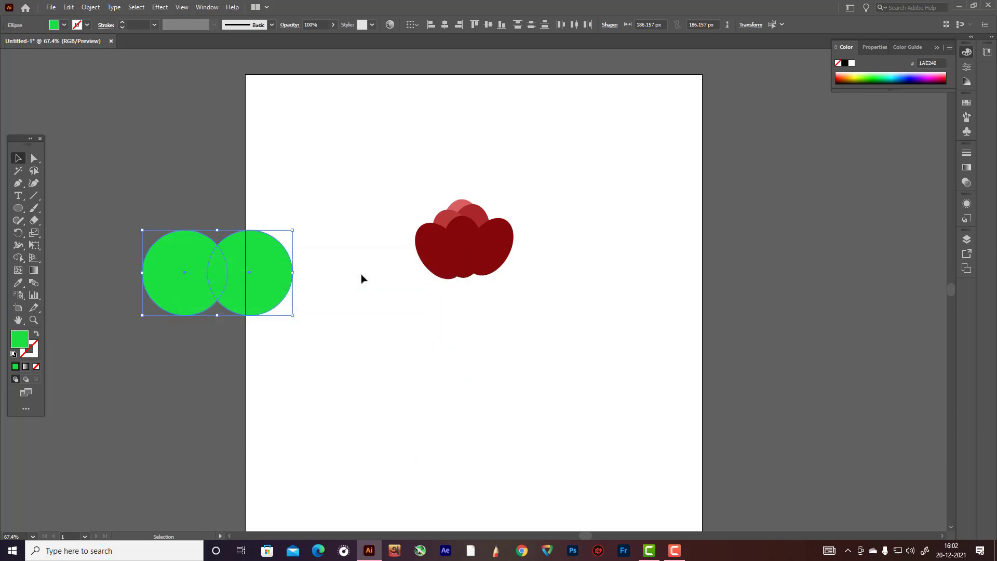
left_click(167, 213)
left_click_drag(167, 213, 314, 316)
double_click(21, 343)
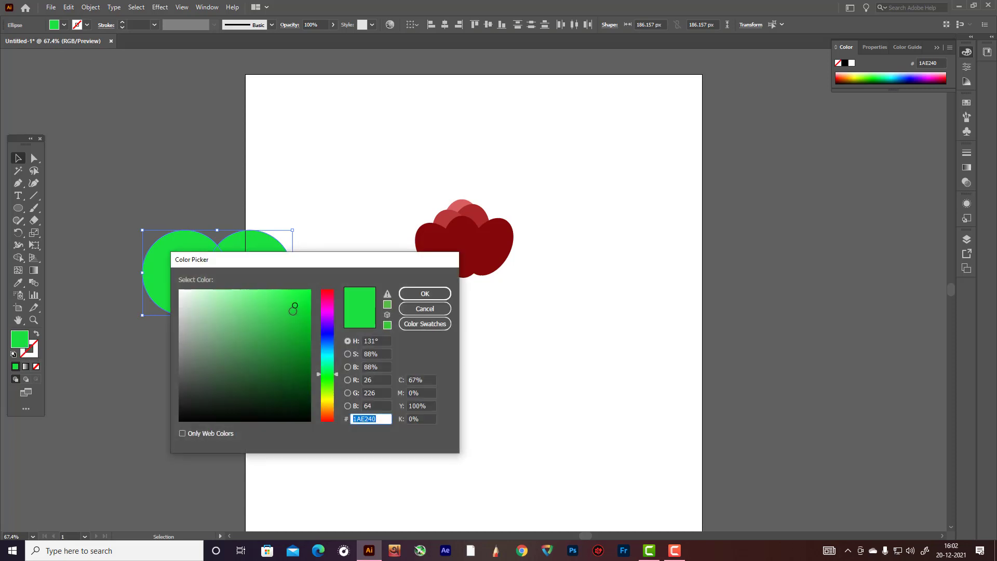
left_click(294, 329)
left_click(425, 294)
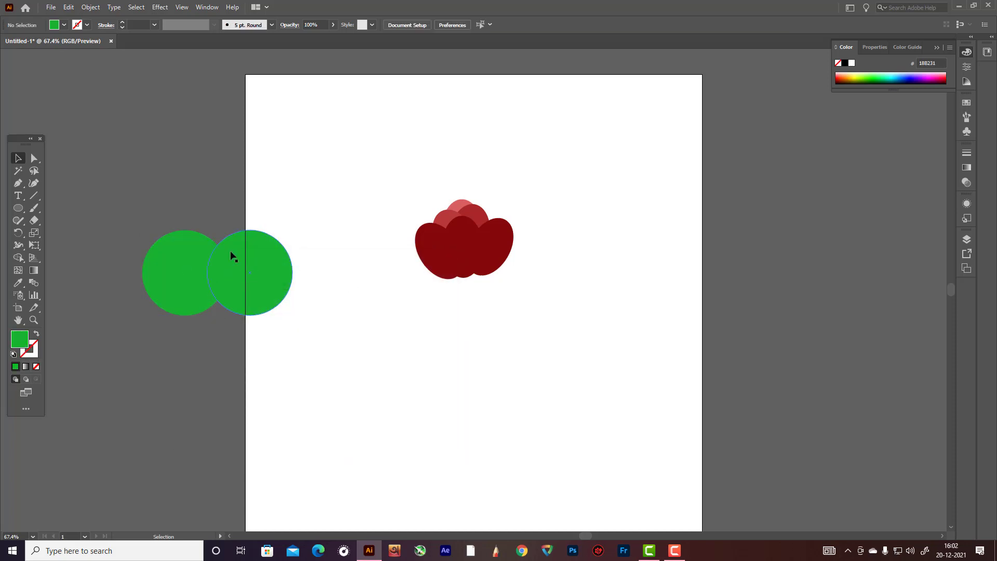
Step: Remove the outer parts of both green circles with Shape Builder, keeping only their leaf-shaped overlap
left_click(18, 258)
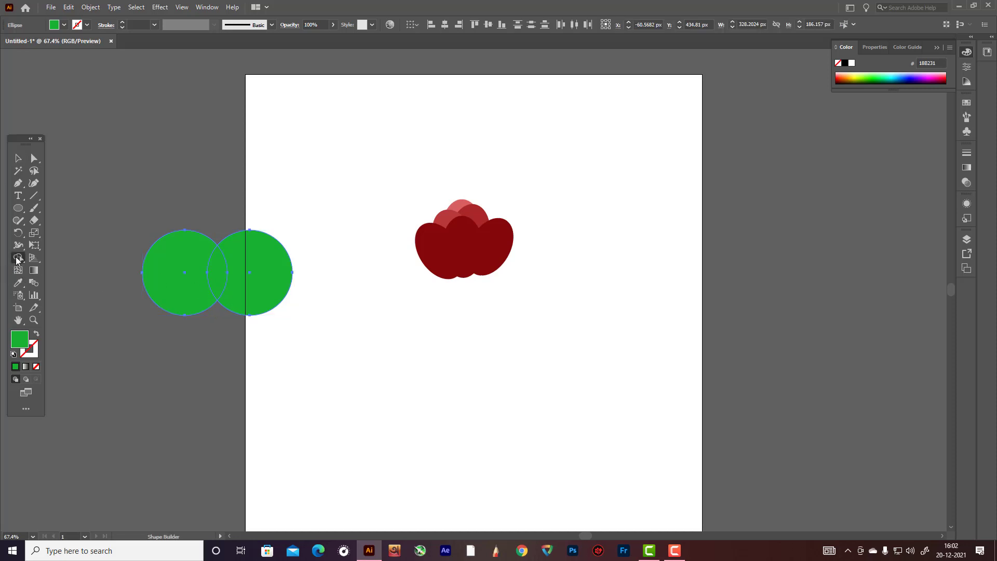
left_click(276, 281, "alt")
left_click(194, 286, "alt")
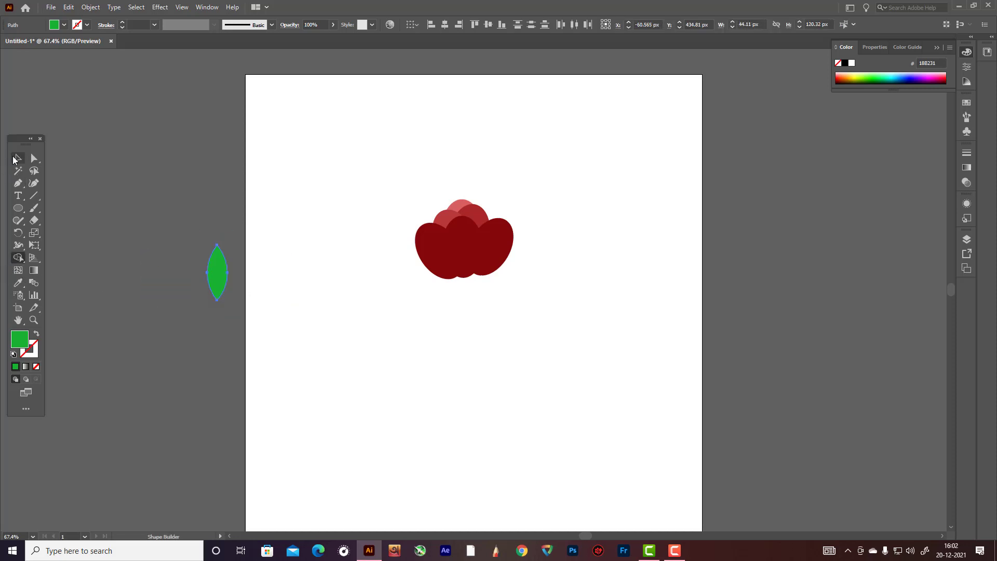
Step: Round the pointed tips of the green leaf, giving the upper tip a slightly larger radius than the lower one
left_click(16, 159)
left_click_drag(201, 235, 282, 329)
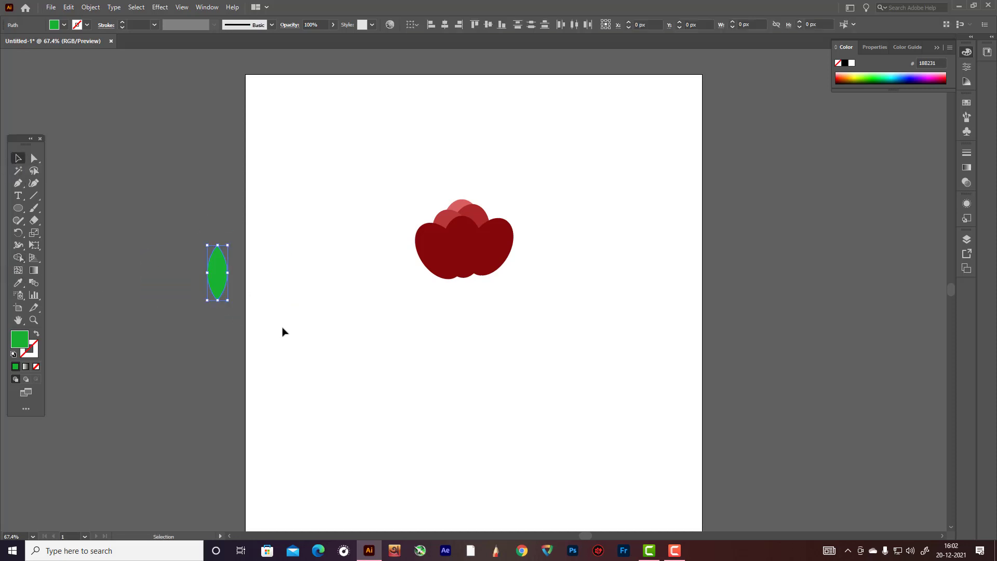
left_click(34, 158)
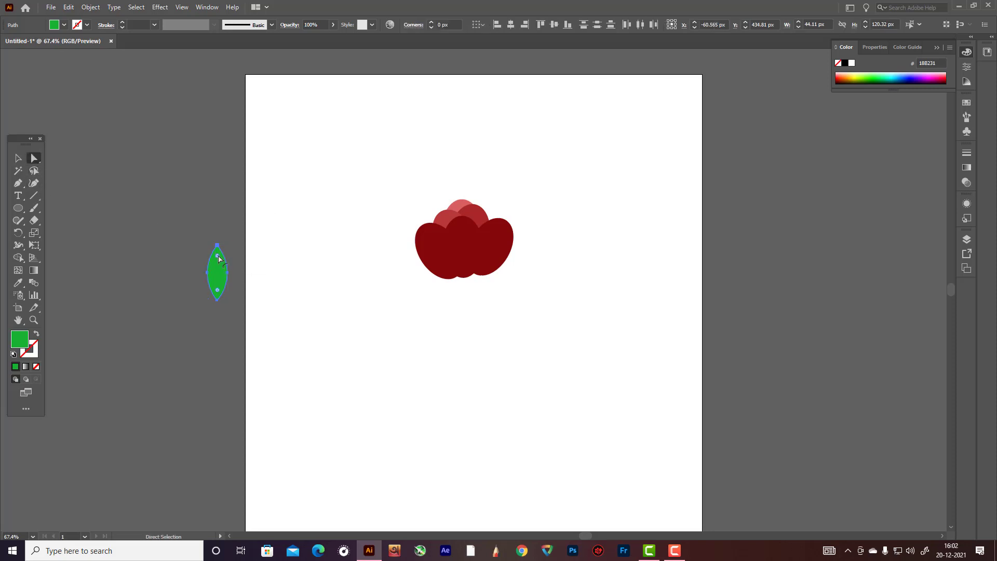
left_click(204, 244)
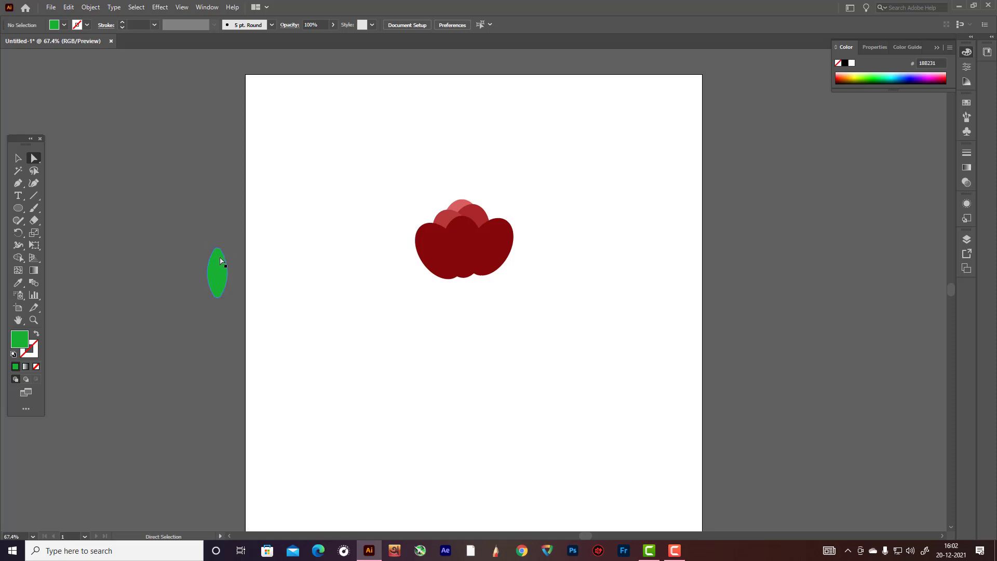
scroll(217, 264, "up", 5)
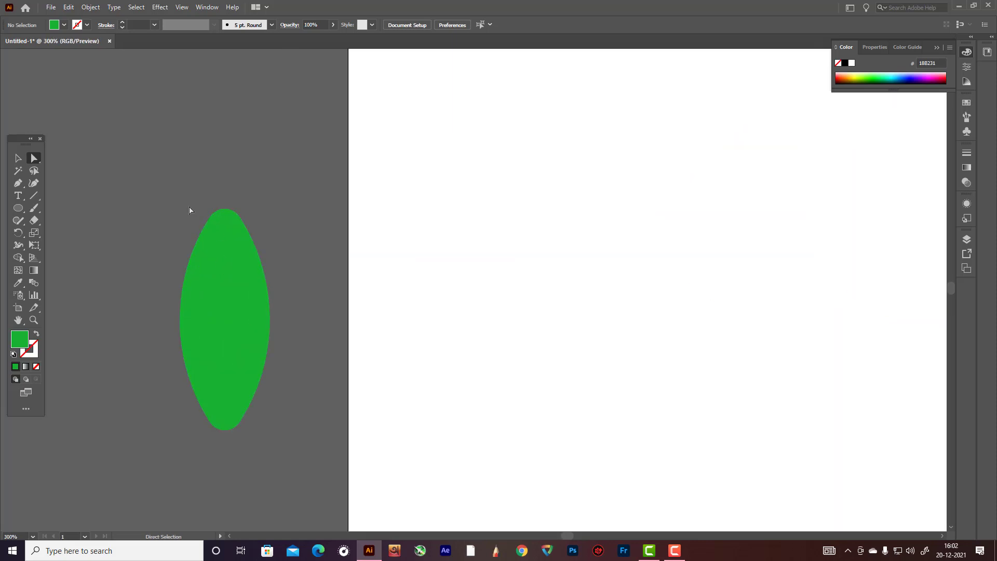
left_click(259, 260)
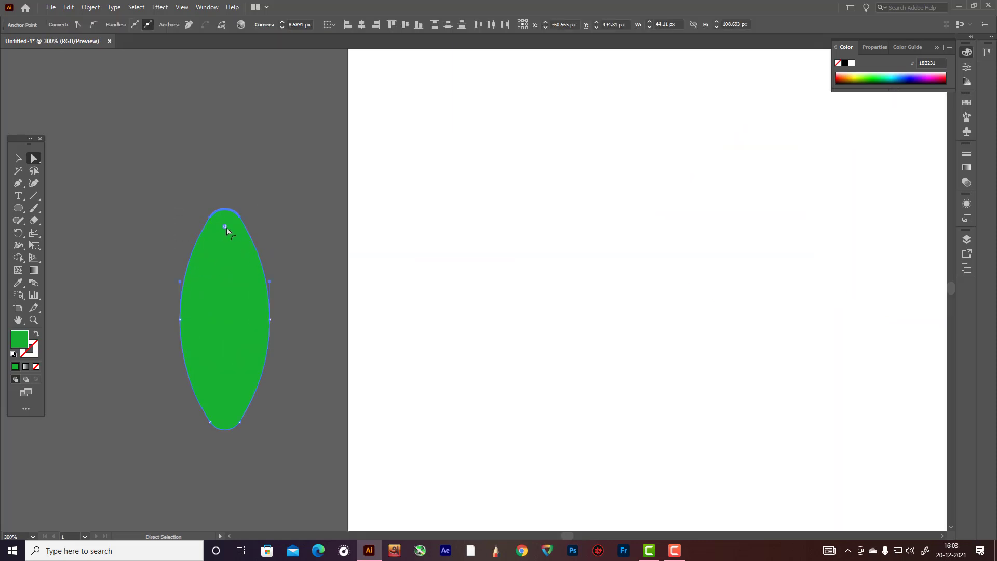
key("v")
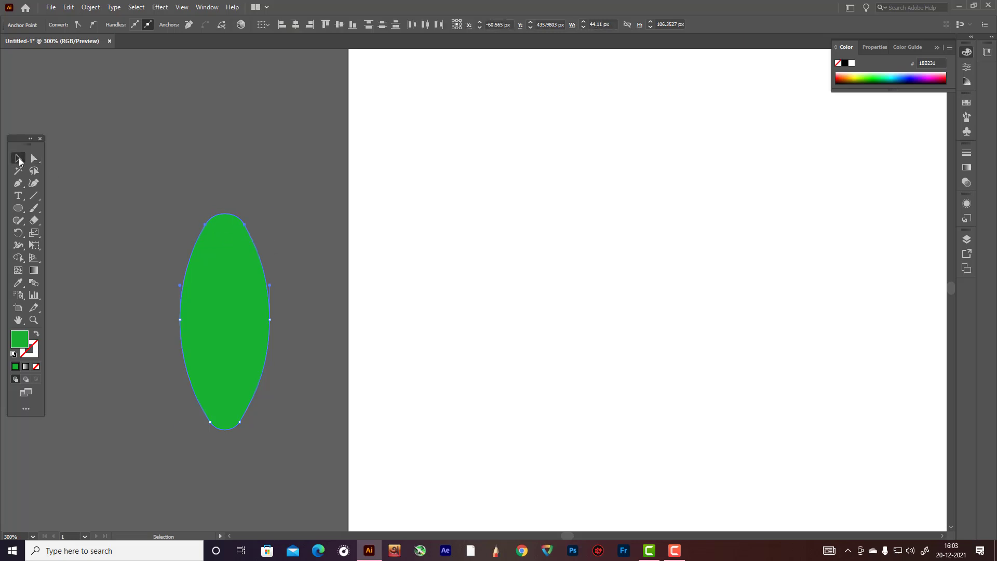
left_click(312, 186)
Step: Copy the green leaf to the flower's base and add a tilted copy on each side to form a three-leaf calyx
scroll(313, 186, "down", 4)
scroll(372, 245, "up", 1)
left_click_drag(265, 215, 630, 216)
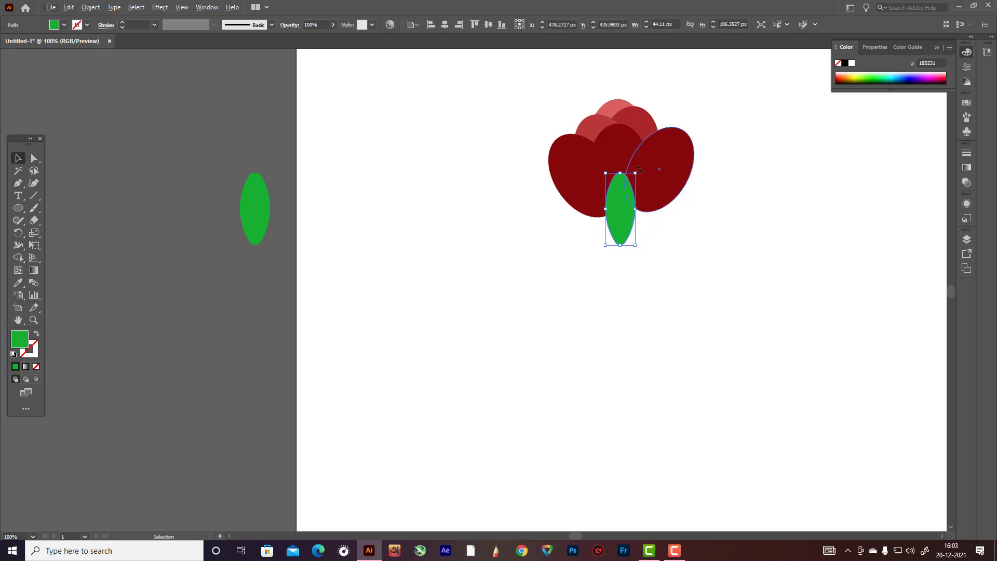
left_click_drag(624, 202, 691, 199)
left_click_drag(647, 227, 518, 195)
left_click_drag(557, 238, 605, 222)
left_click(691, 254)
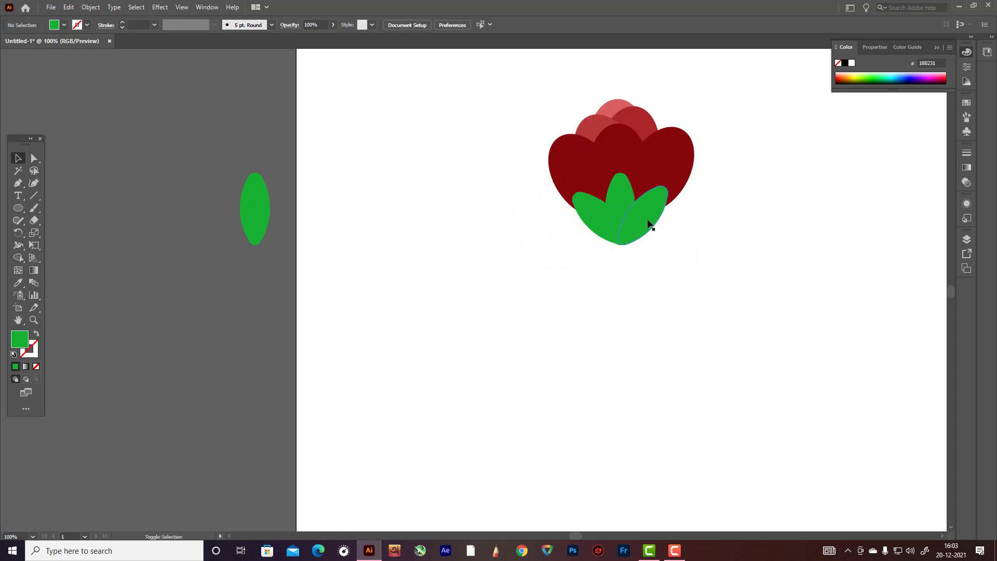
Step: Fine-tune the calyx by shifting the left green leaf slightly outward
left_click(650, 223)
left_click(616, 198, "shift")
left_click(589, 212, "shift")
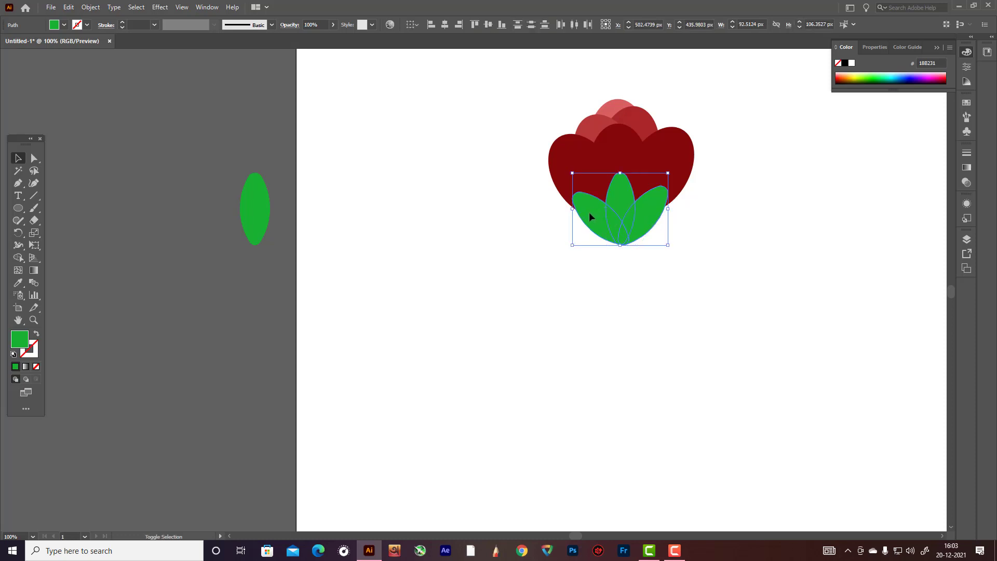
scroll(621, 272, "up", 3)
scroll(703, 166, "up", 1)
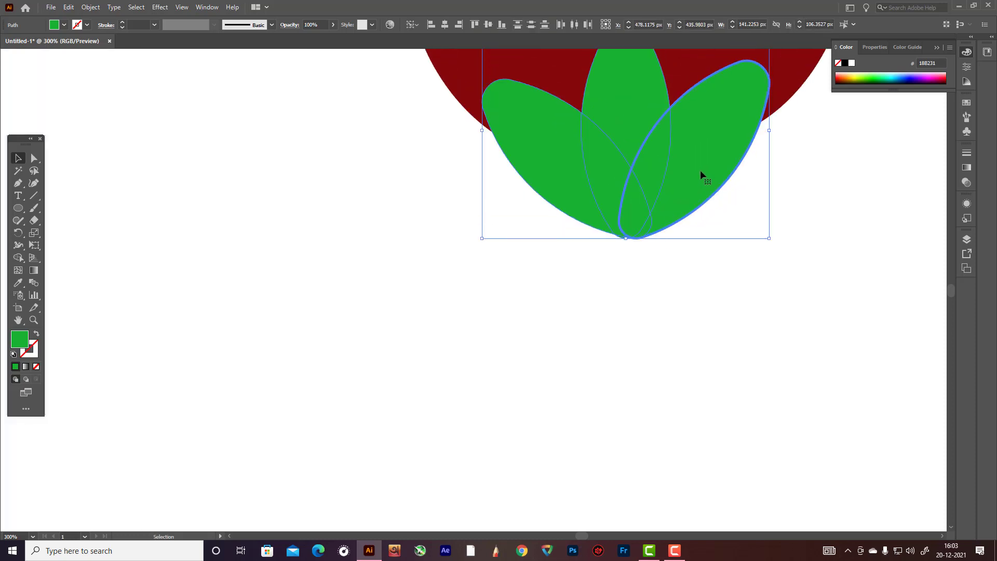
left_click_drag(700, 170, 701, 172)
key("ctrl+z")
left_click_drag(572, 201, 565, 198)
left_click(749, 280)
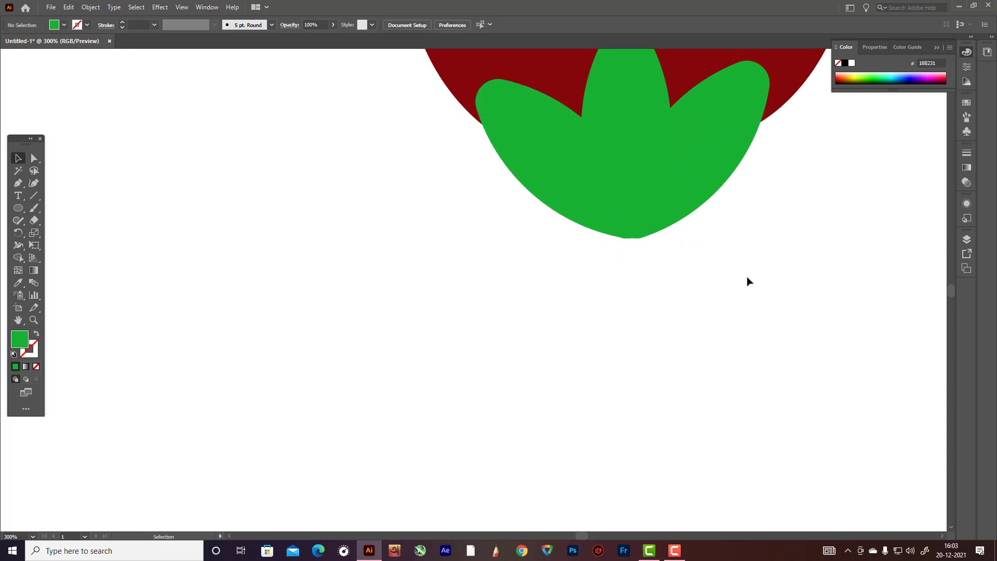
Step: Draw an unfilled curved stem with a 1 pt green stroke from the calyx down to the right, about 161 by 371 px
scroll(788, 270, "down", 2)
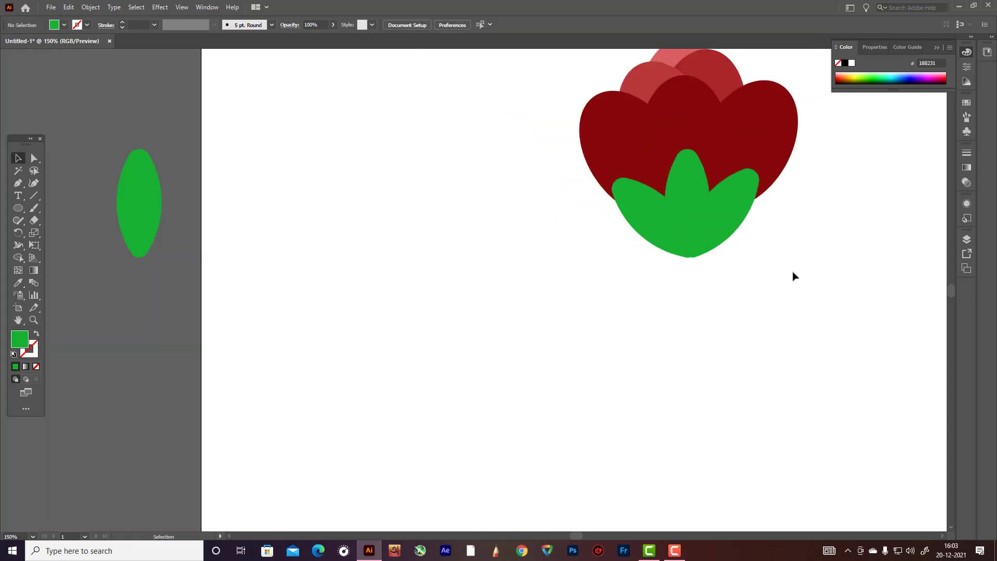
left_click(17, 183)
left_click(36, 334)
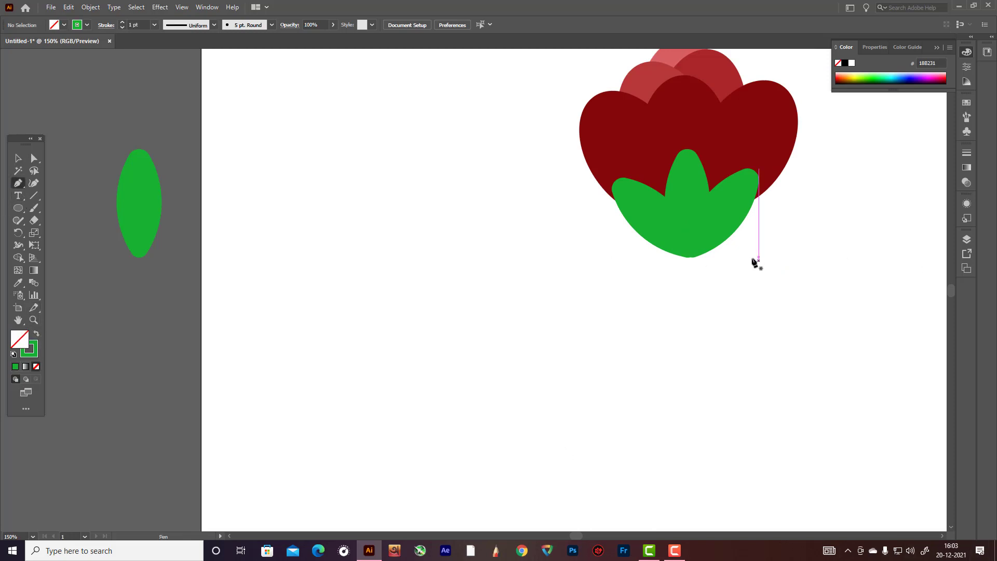
left_click(688, 228)
scroll(727, 388, "down", 3)
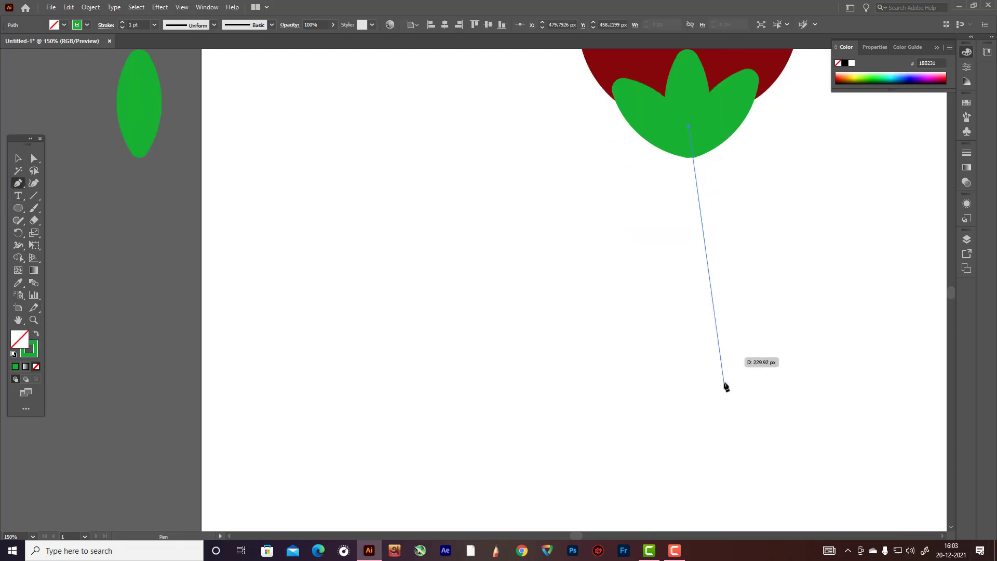
left_click_drag(746, 379, 818, 477)
left_click(851, 490)
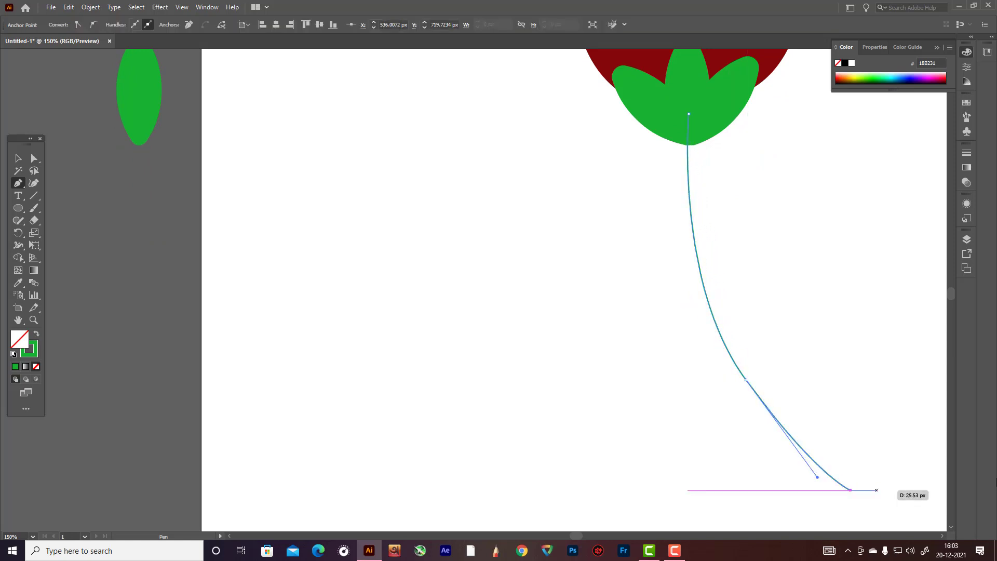
left_click(17, 158)
left_click(447, 306)
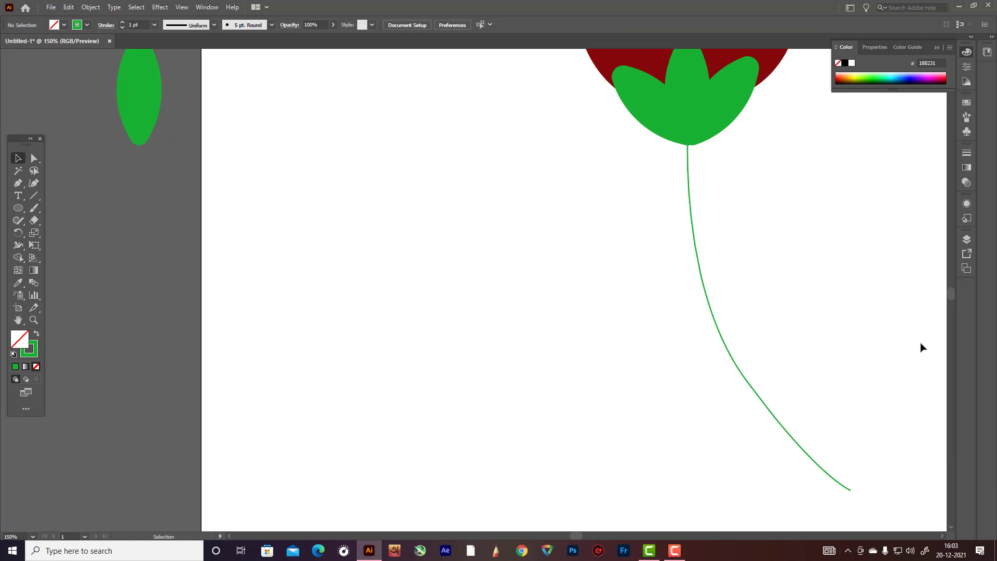
Step: Smooth the stem into a rounder arc by moving its middle anchor slightly down and left with the Curvature tool
scroll(921, 348, "down", 4)
scroll(909, 312, "up", 4)
scroll(882, 342, "down", 2)
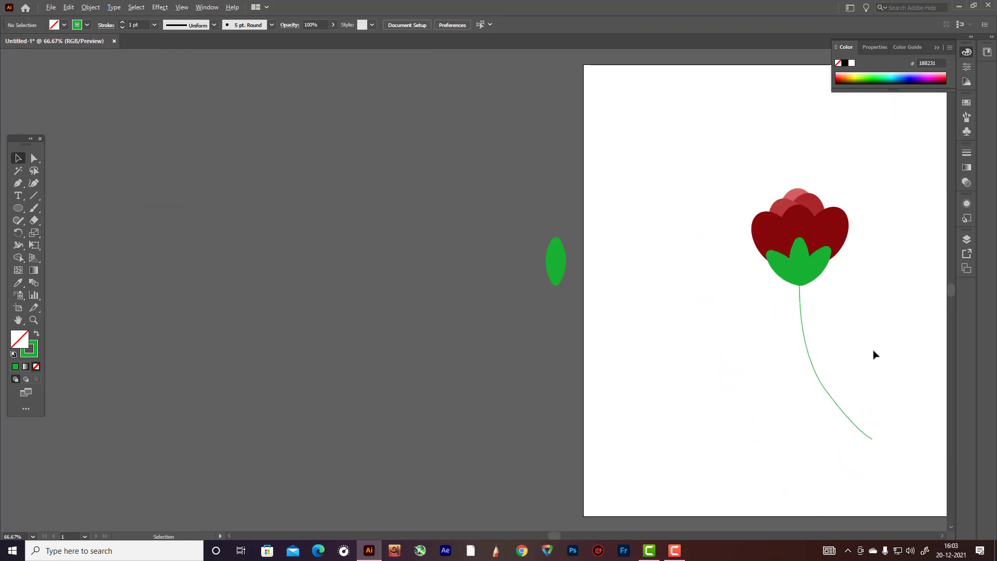
left_click(822, 385)
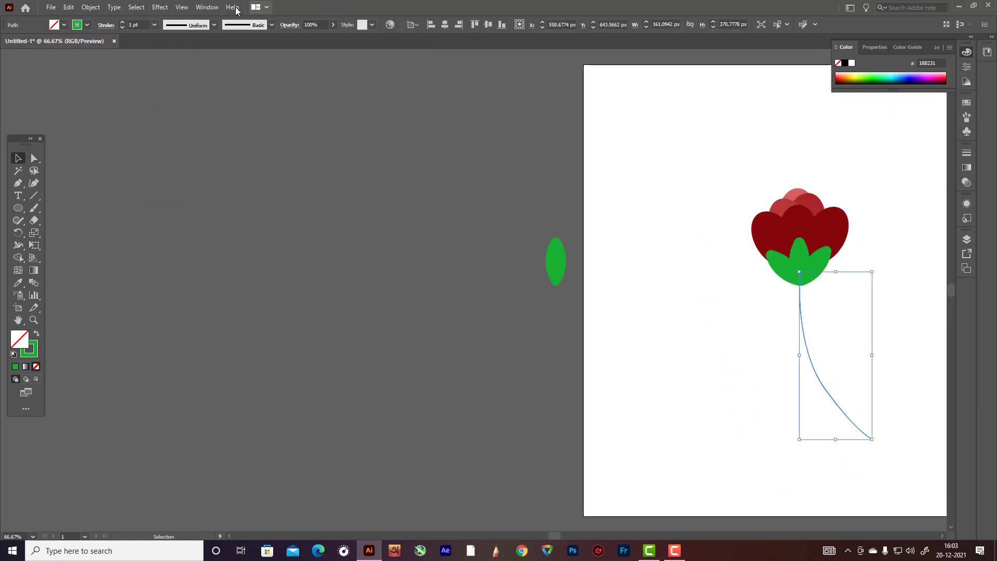
left_click(34, 183)
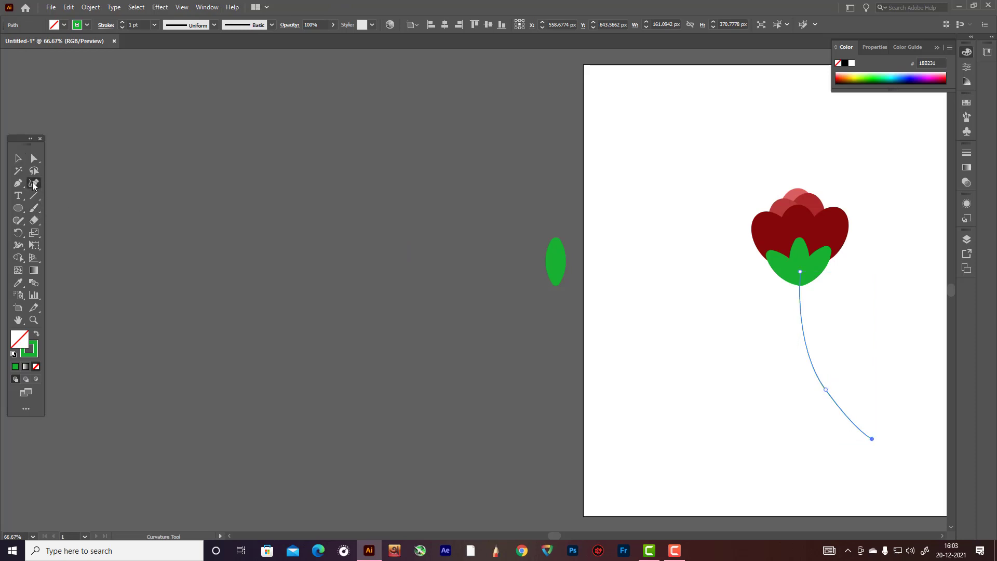
left_click_drag(827, 394, 824, 396)
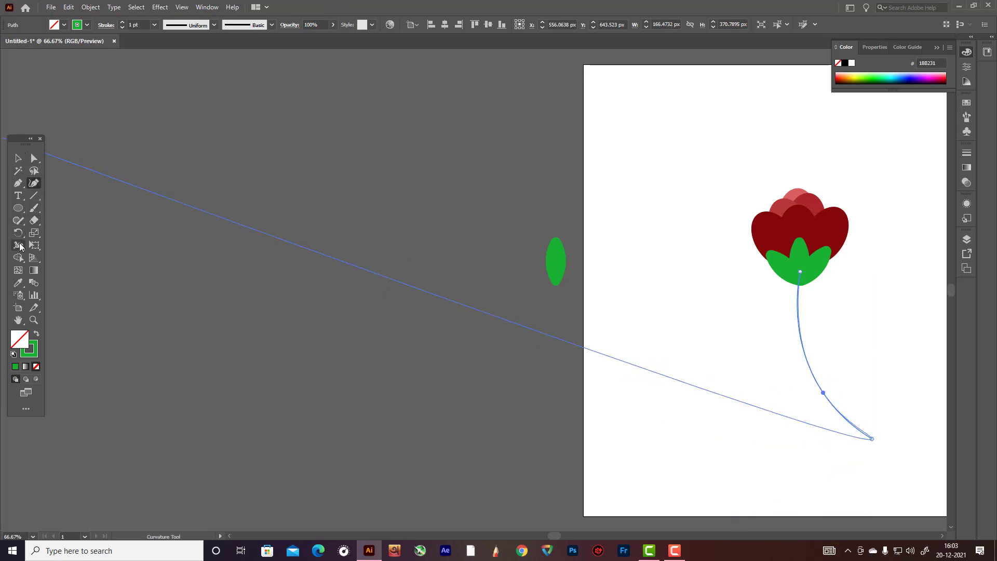
Step: Widen the stem's upper end to about 24 pt with the Width tool so it tapers to a point at the bottom
left_click_drag(18, 246, 52, 248)
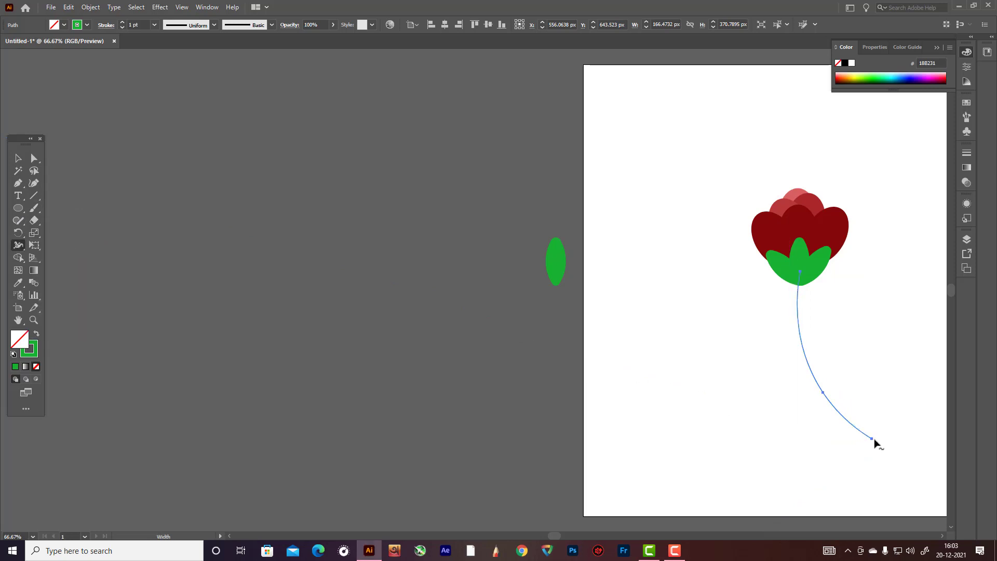
scroll(821, 378, "down", 3)
scroll(821, 379, "up", 6)
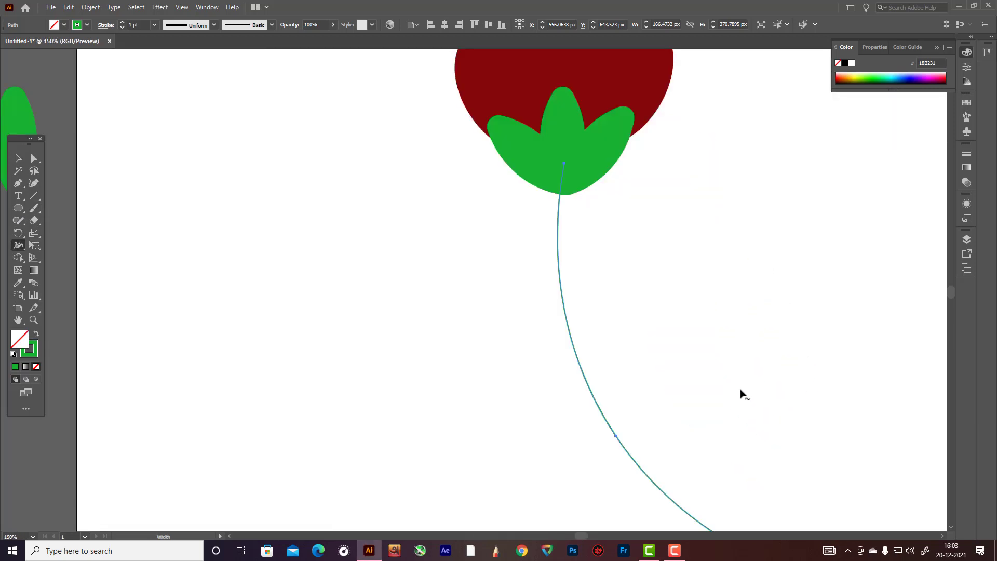
scroll(740, 393, "down", 1)
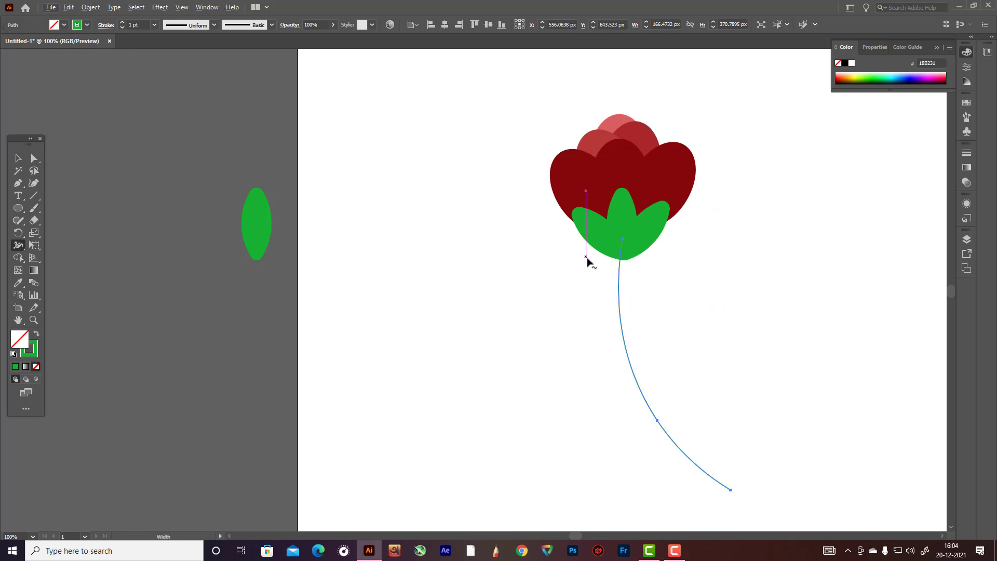
left_click_drag(622, 237, 631, 239)
scroll(645, 285, "down", 1)
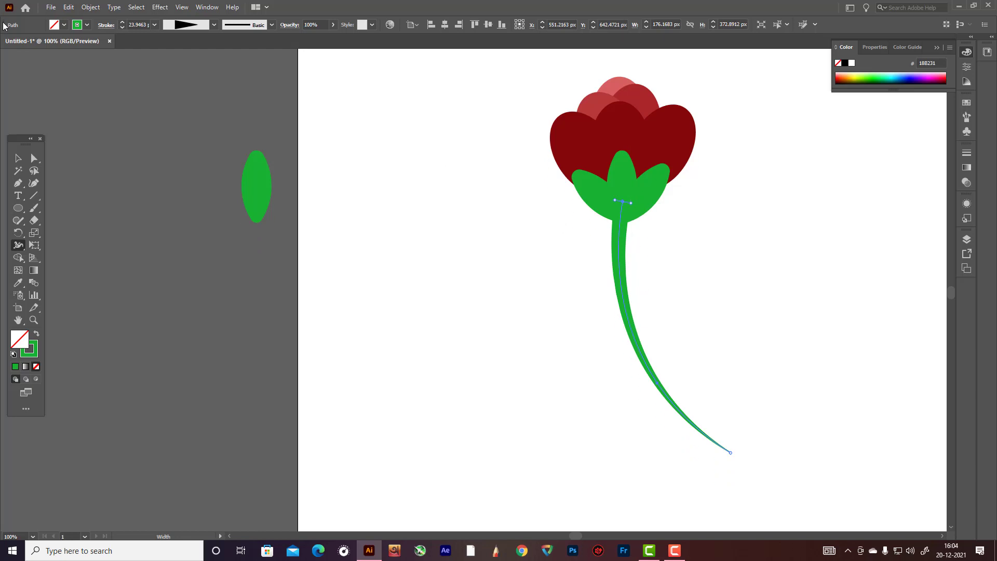
left_click(21, 152)
left_click(276, 216)
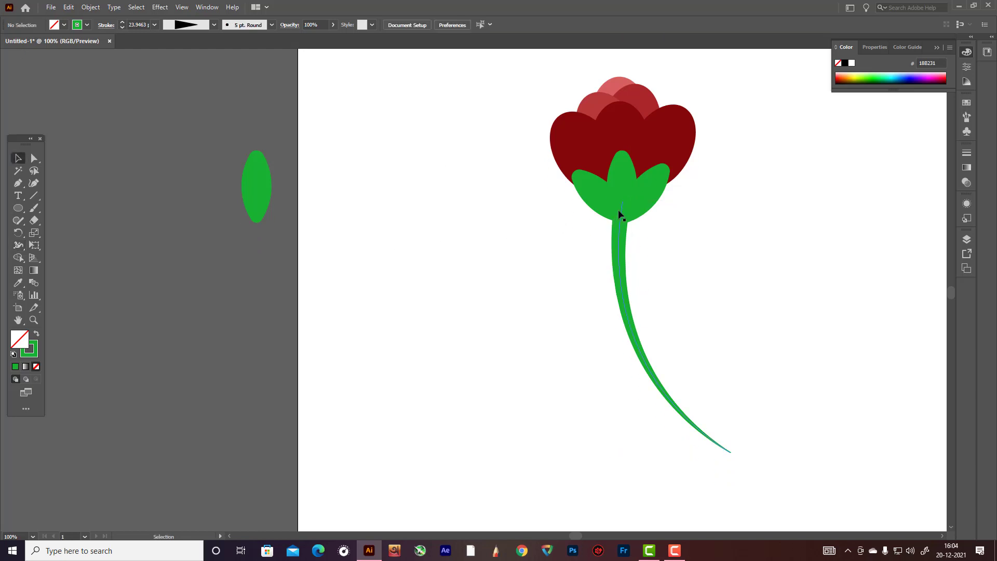
Step: Tilt the spare green leaf clockwise beside the artboard and broaden it to about 100 by 78 px overall
left_click(254, 203)
left_click_drag(275, 149, 306, 192)
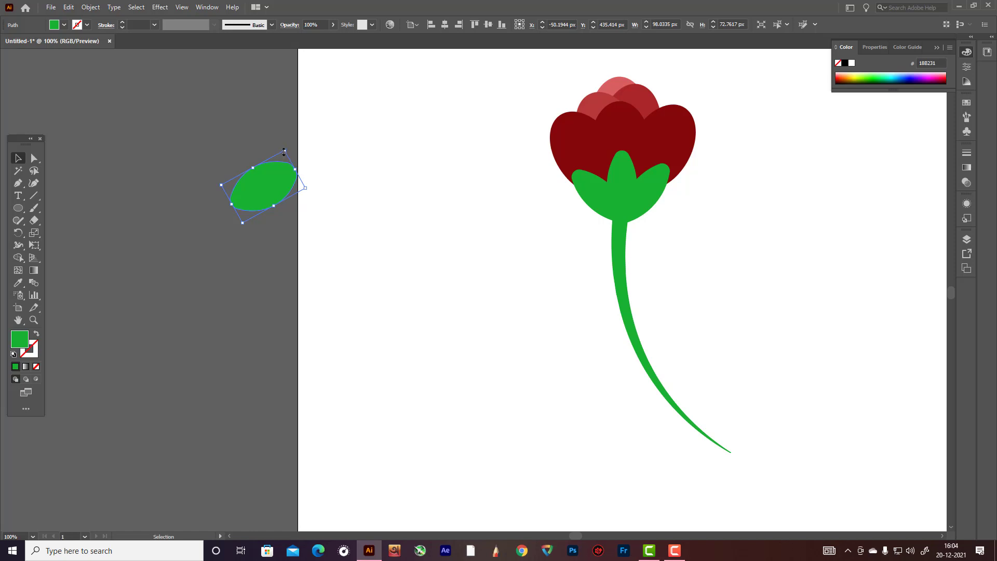
left_click_drag(284, 151, 282, 146)
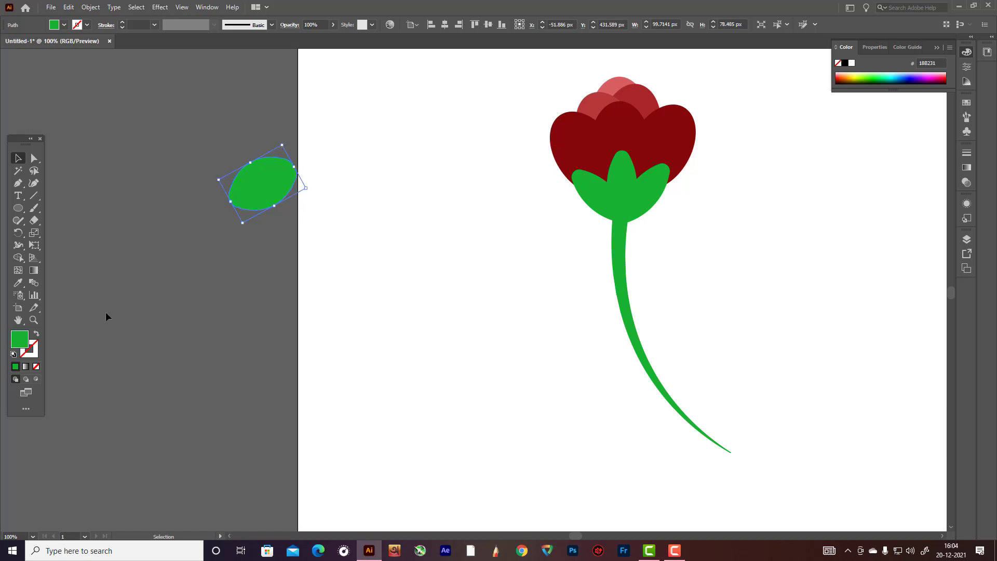
Step: Recolour the spare leaf beside the artboard dark green with the fill colour 057A13
double_click(20, 343)
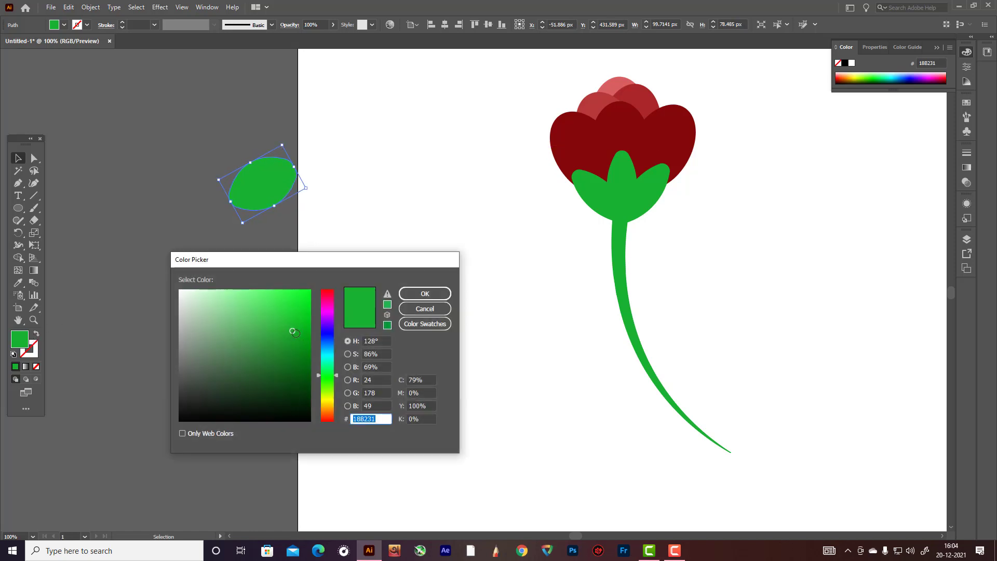
left_click(305, 358)
left_click(425, 294)
left_click(446, 245)
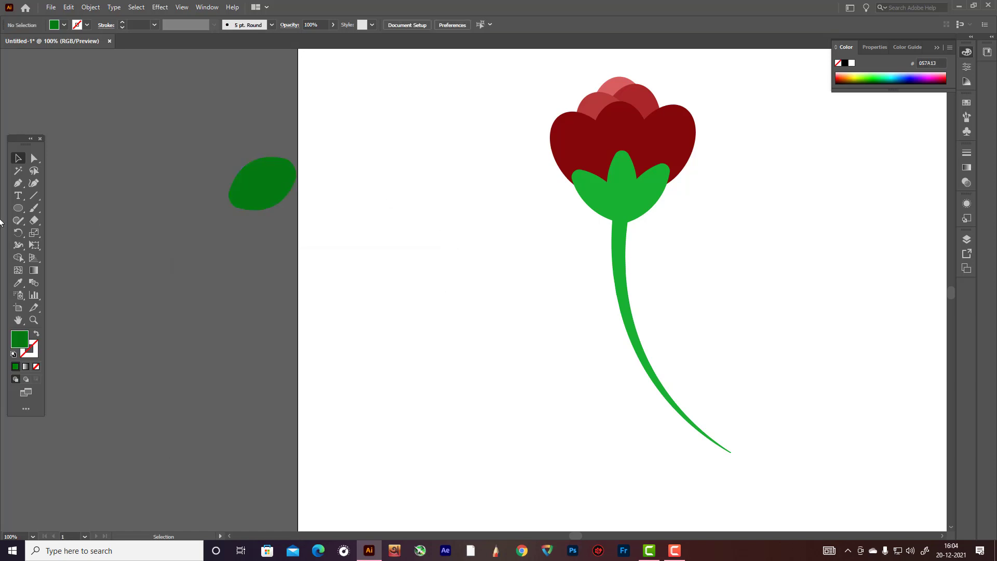
Step: Set up the Pen tool with no fill and a light green 50C95B stroke
left_click(18, 187)
left_click(38, 333)
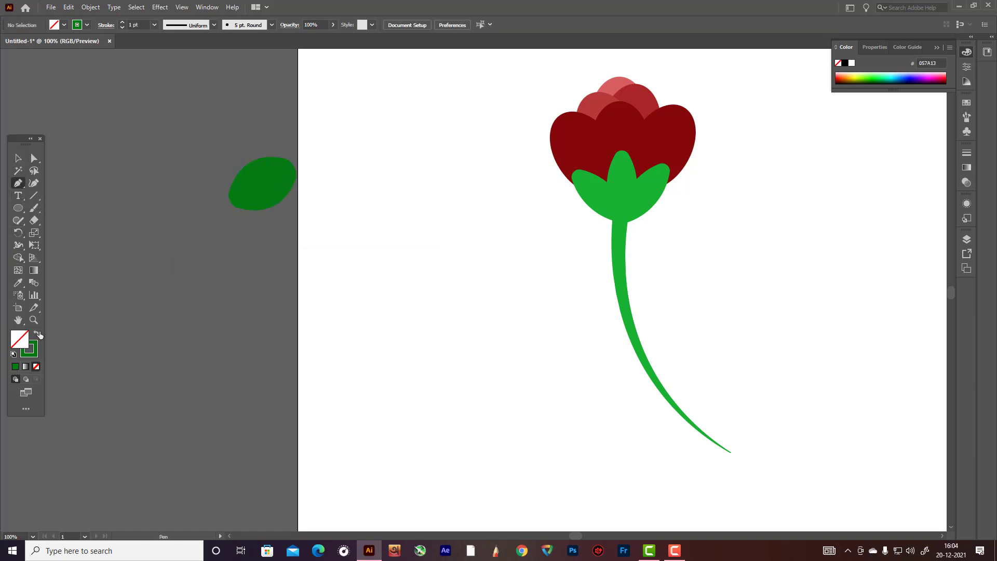
double_click(34, 349)
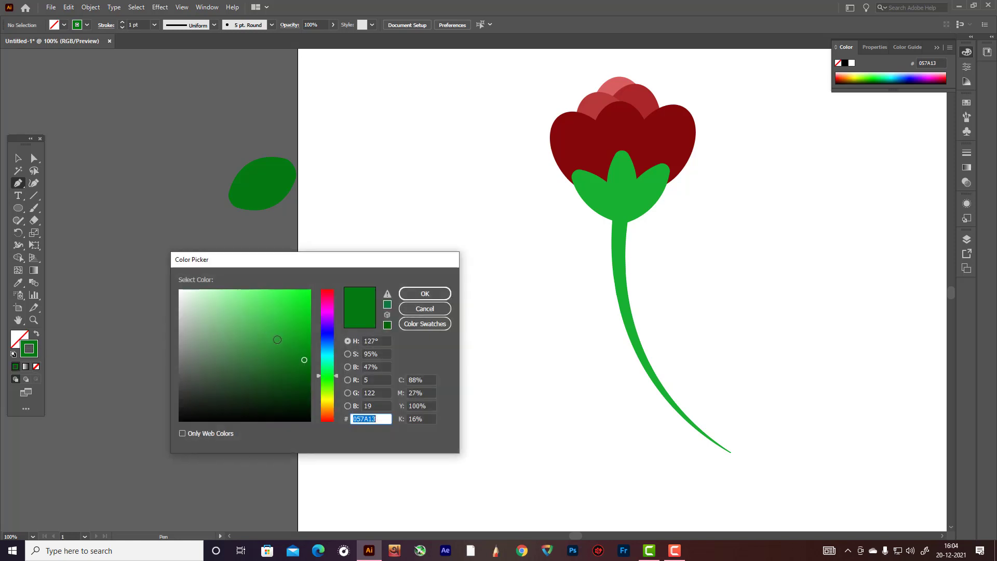
left_click_drag(277, 340, 259, 317)
left_click(424, 293)
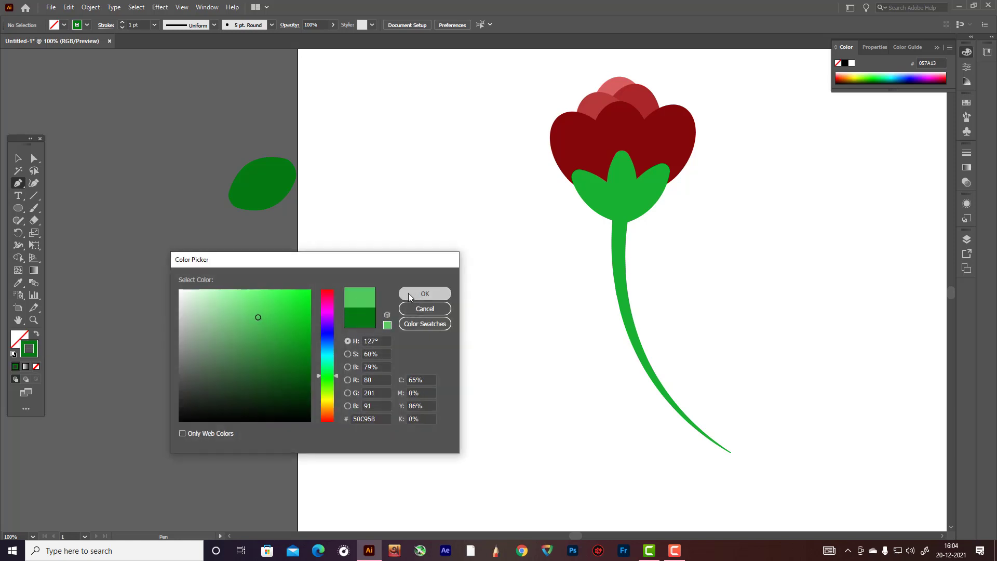
Step: Draw a curved midrib diagonally across the leaf from below its base to beyond its tip, about 115 by 70 px
scroll(254, 229, "up", 3)
scroll(203, 200, "up", 2)
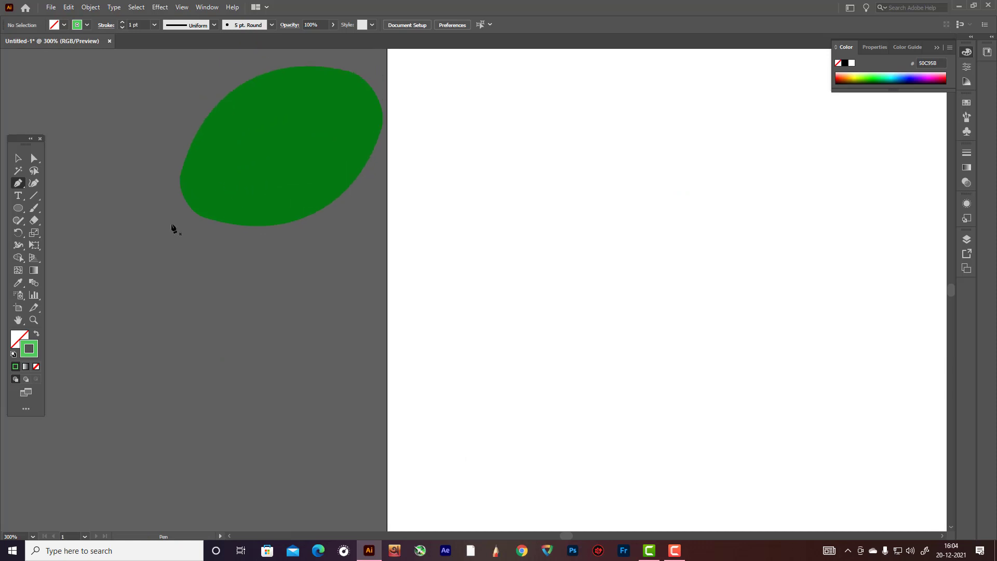
left_click_drag(170, 220, 283, 154)
left_click(403, 77)
key("v")
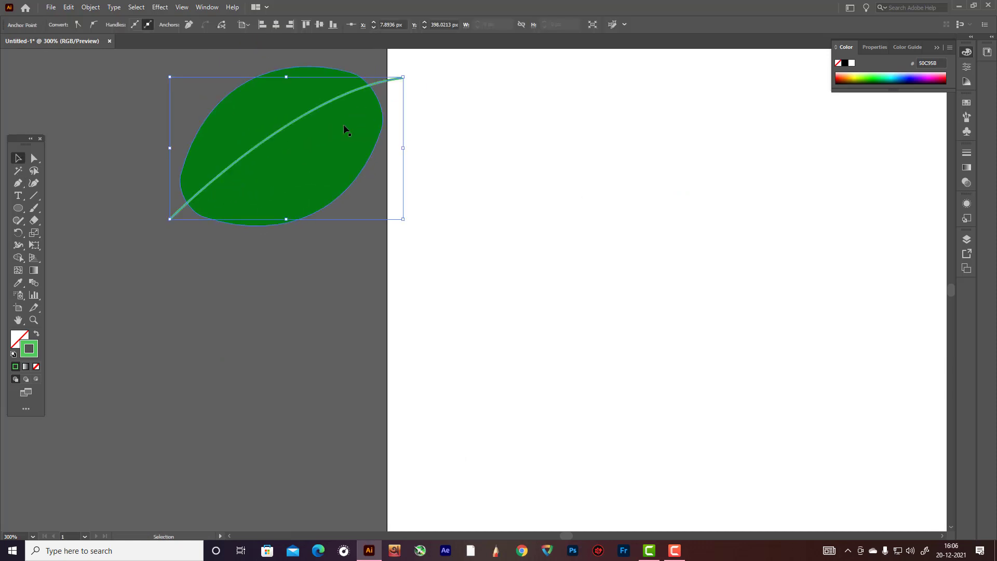
scroll(344, 130, "up", 1)
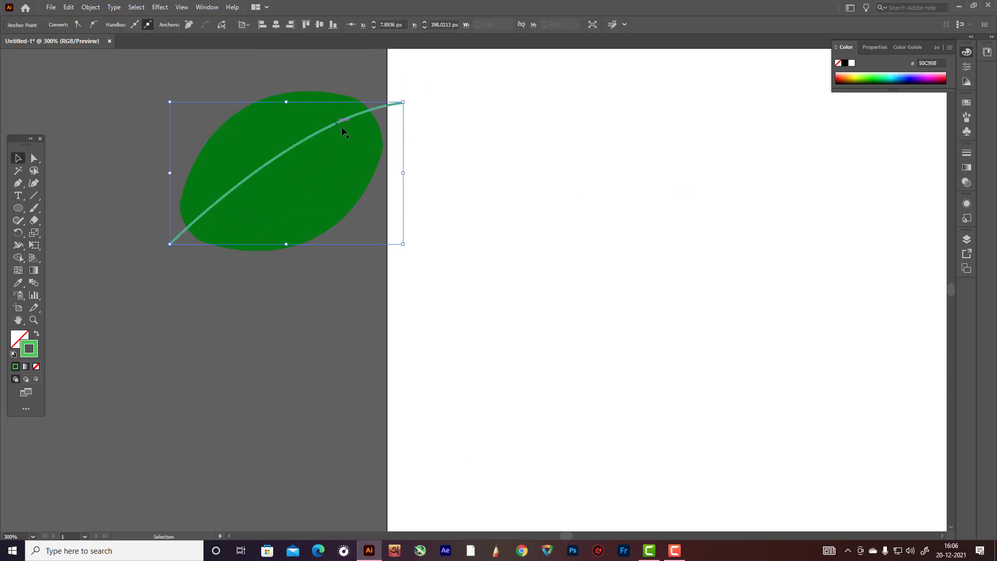
Step: Adjust the midrib with the Curvature tool by extending its tip end and bowing its middle upward, about 119 by 68 px overall
left_click(34, 183)
left_click_drag(404, 103, 413, 109)
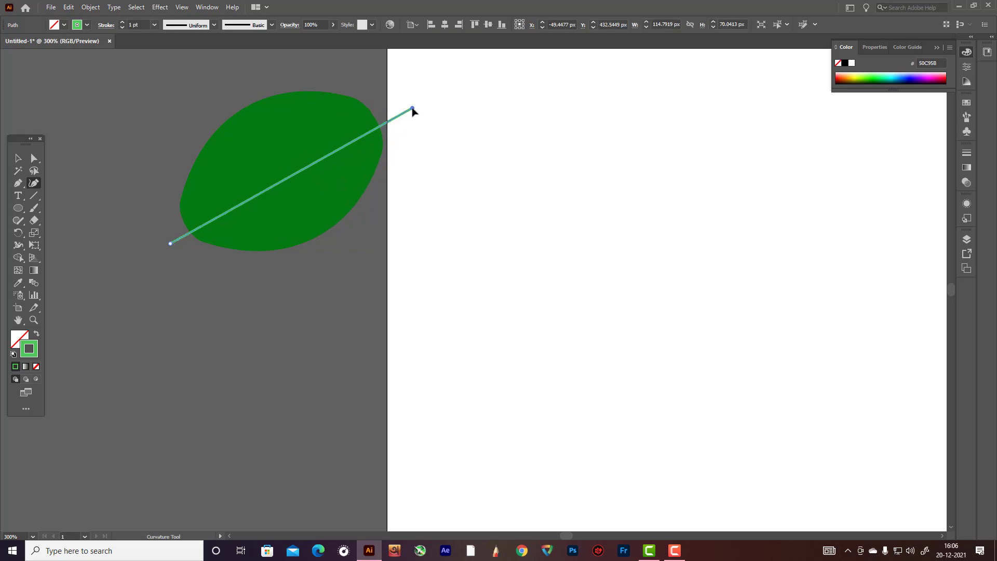
left_click_drag(345, 146, 318, 143)
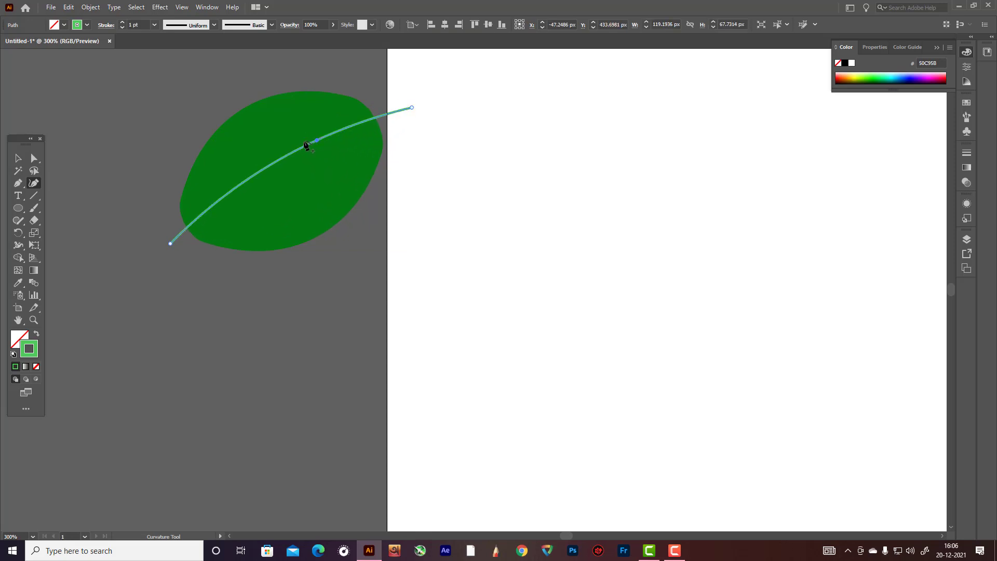
left_click(18, 158)
left_click(108, 133)
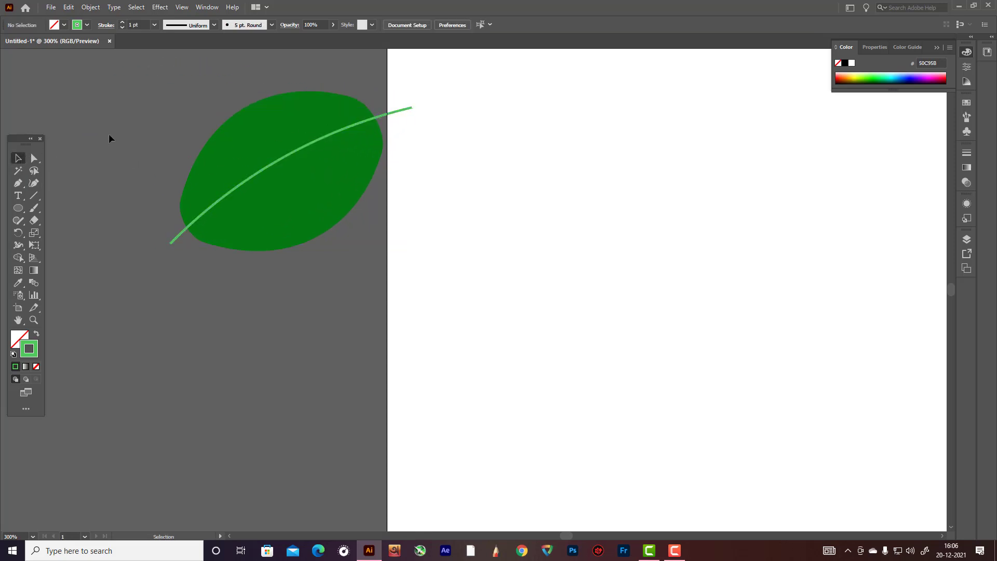
Step: Draw a curved side vein about 32 px tall rising from the midrib near the leaf's base
left_click(19, 183)
scroll(193, 204, "up", 2)
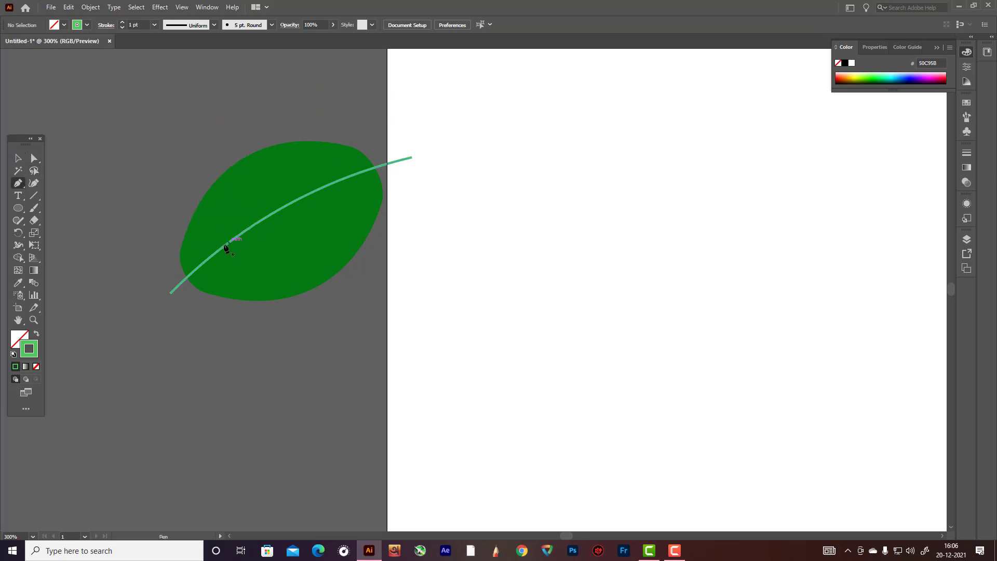
left_click(204, 262)
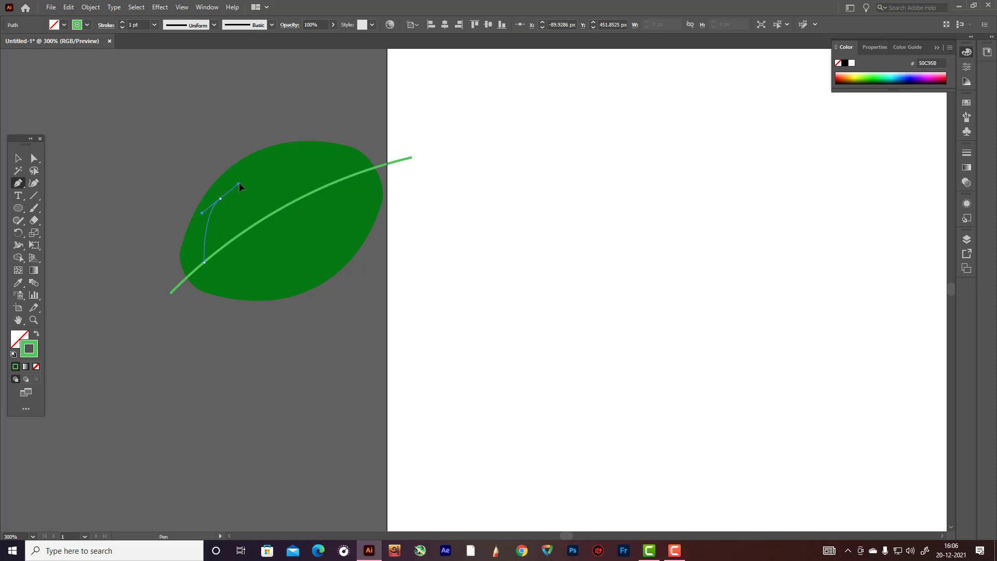
left_click_drag(241, 176, 242, 175)
left_click(18, 158)
left_click(113, 154)
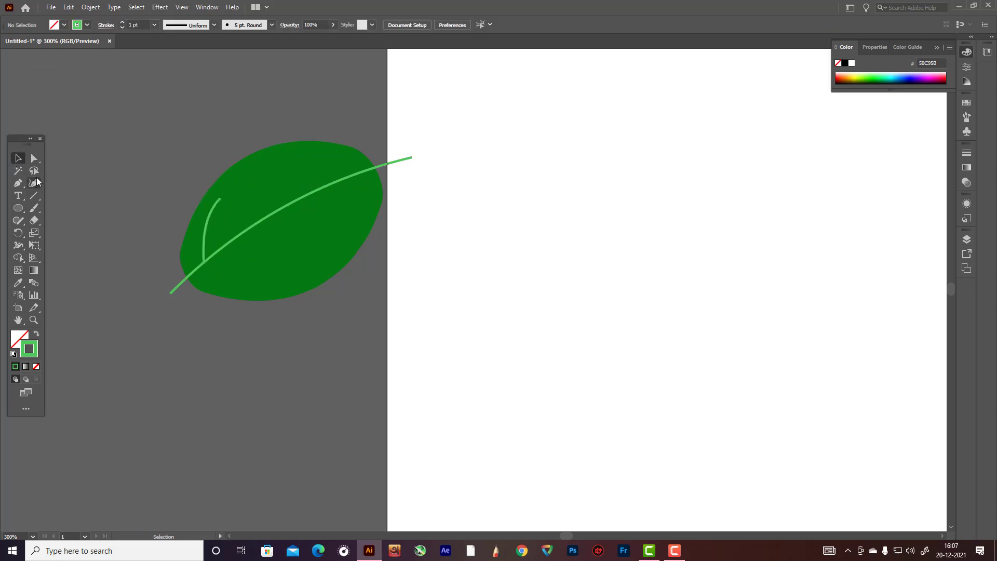
Step: Draw a matching curved side vein about 27 px wide on the lower side of the midrib, starting at the same point
left_click(18, 183)
left_click(206, 263)
left_click_drag(261, 276, 276, 274)
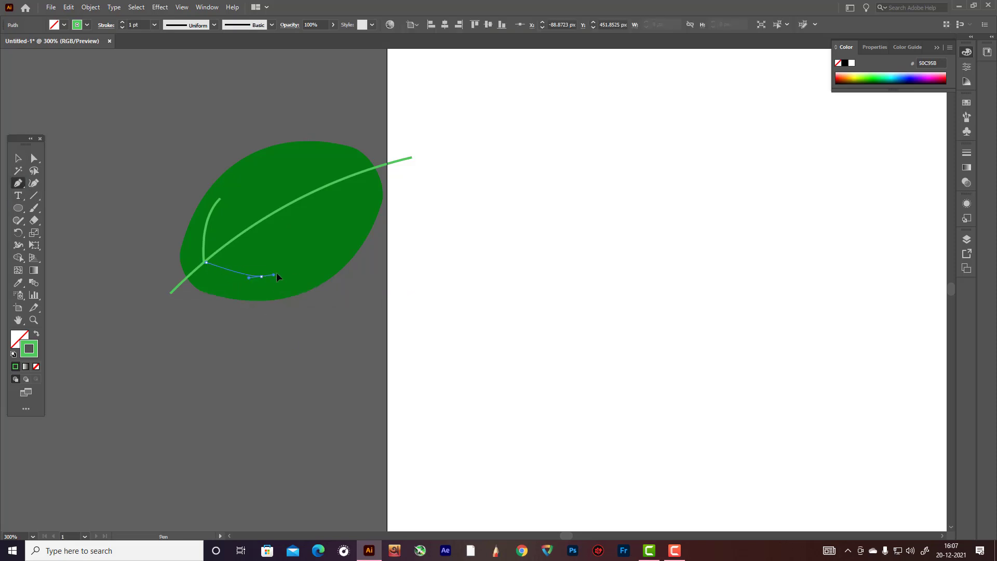
key("v")
key("ctrl+shift+a")
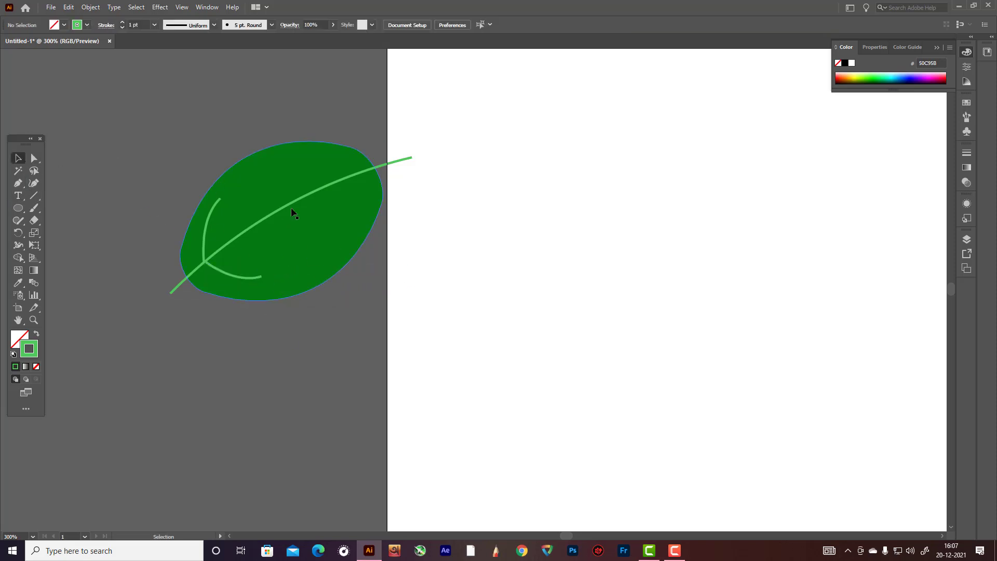
left_click(17, 247)
left_click_drag(383, 167, 388, 172)
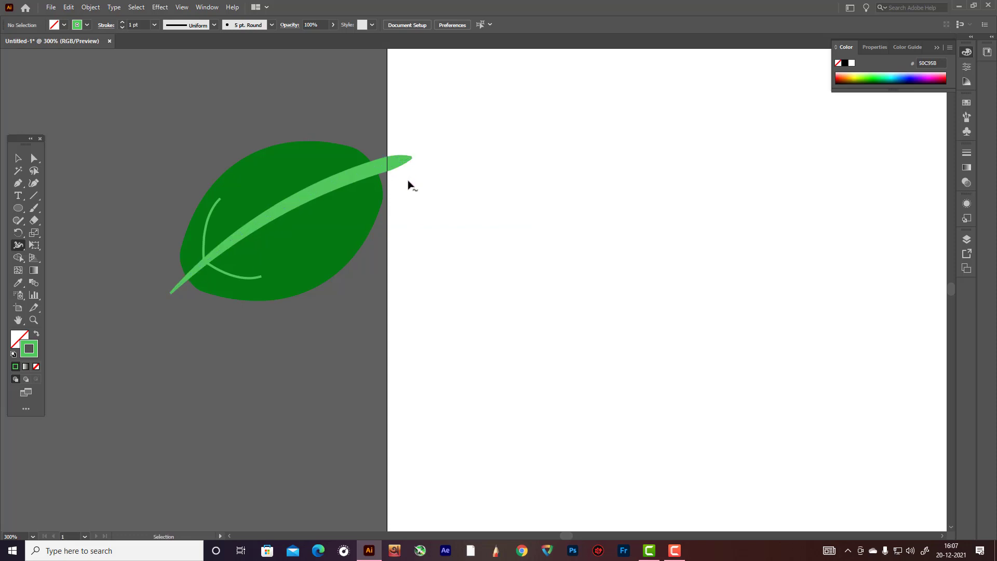
key("ctrl+z")
key("ctrl+z")
key("ctrl+z")
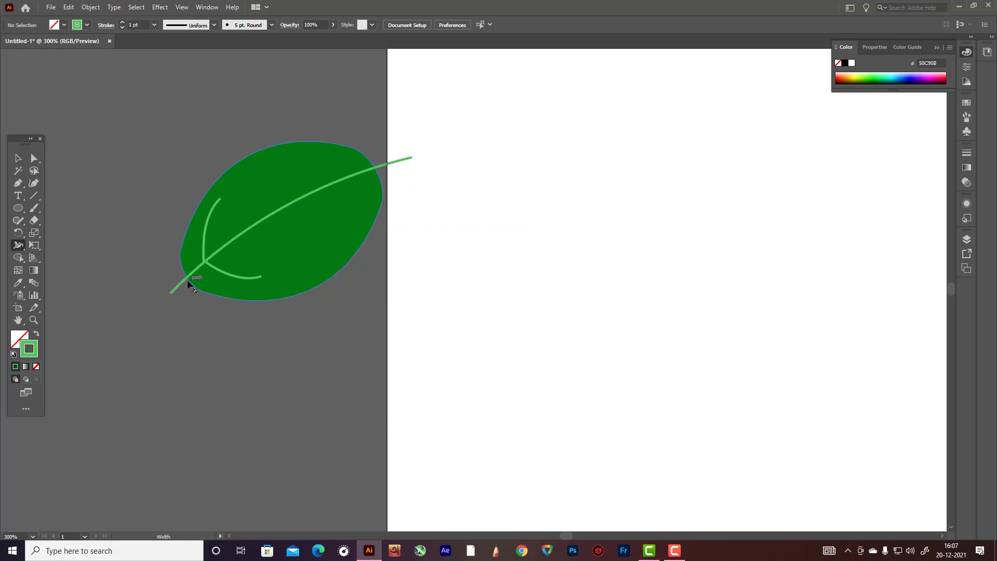
Step: Thicken the midrib's base with the Width tool so it tapers toward the tip, and swell the middle of both side veins
left_click_drag(173, 291, 174, 295)
left_click_drag(211, 220, 211, 223)
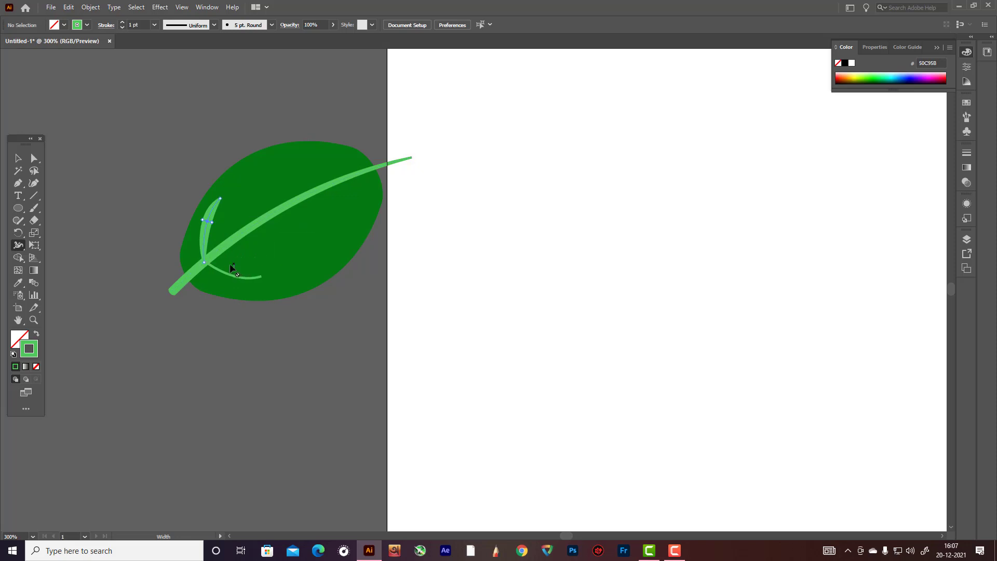
left_click_drag(225, 273, 225, 278)
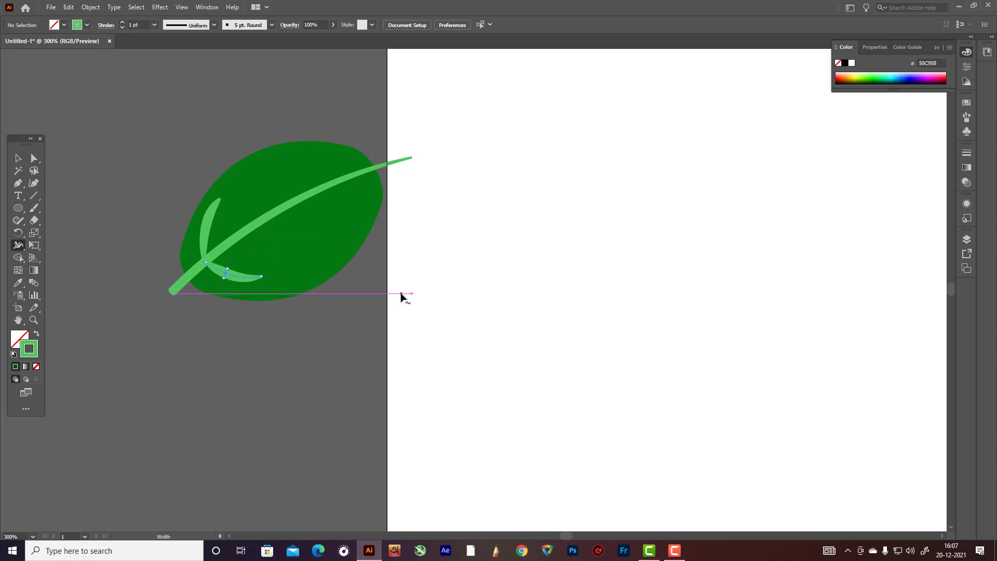
left_click(19, 158)
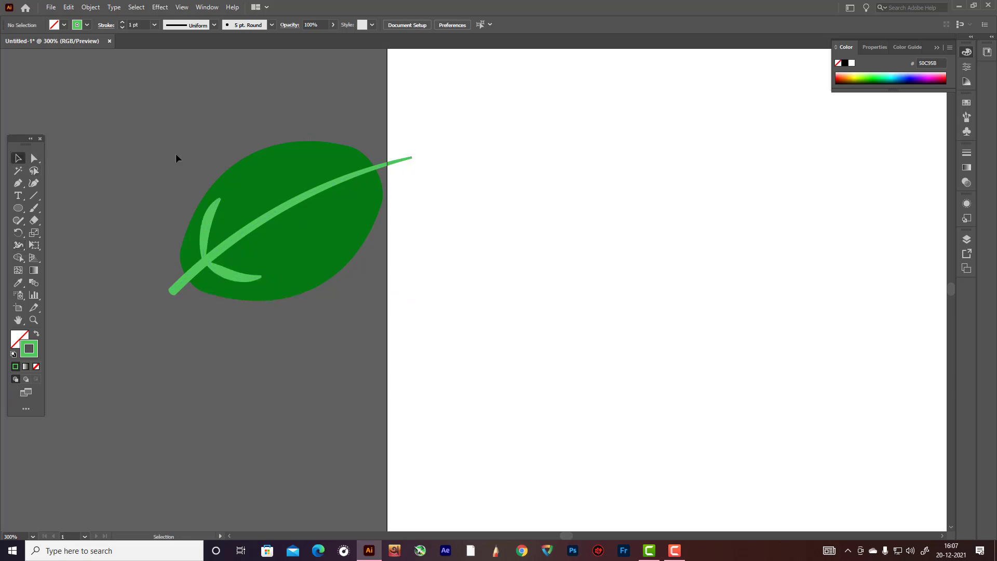
Step: Select both side veins and set their stroke weight to 2 pt
left_click(208, 223)
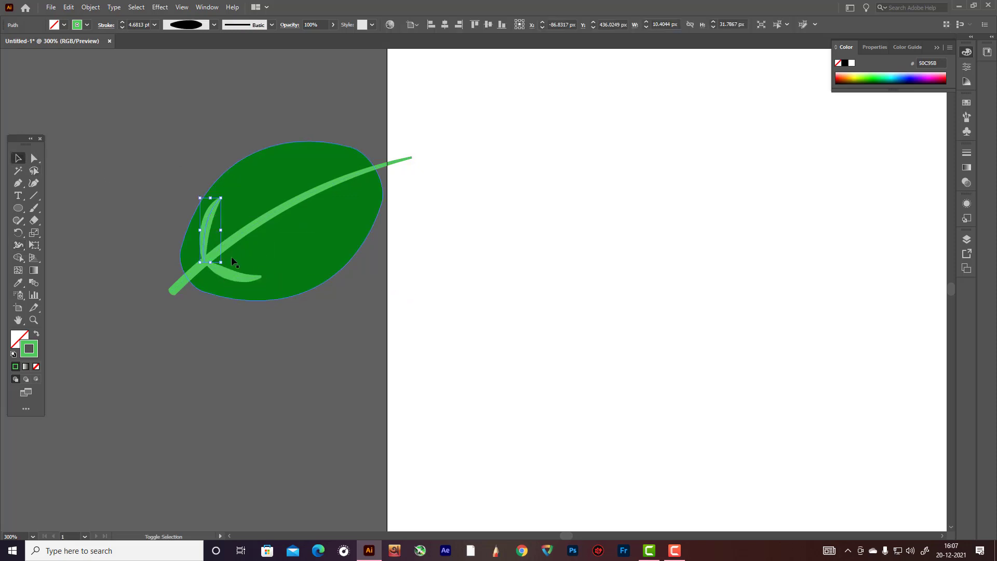
left_click(154, 26)
left_click(162, 48)
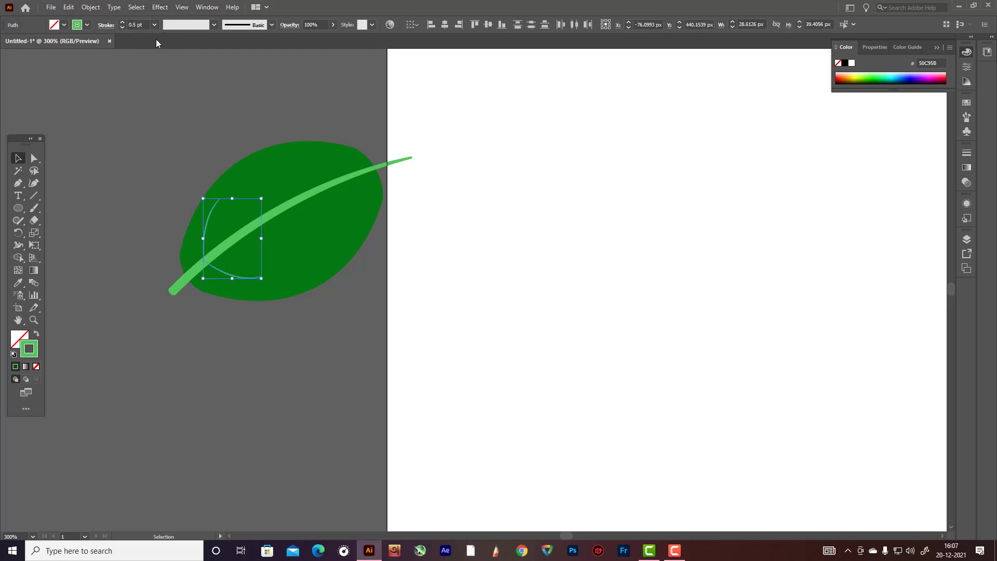
left_click(153, 25)
left_click(167, 70)
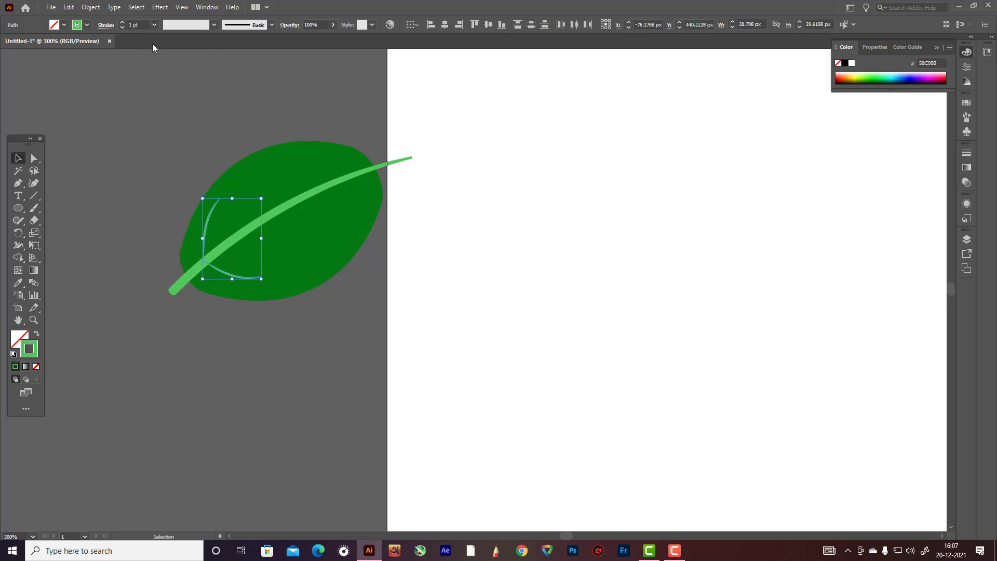
Step: Reduce the midrib's stroke weight to 3 pt
left_click(264, 223)
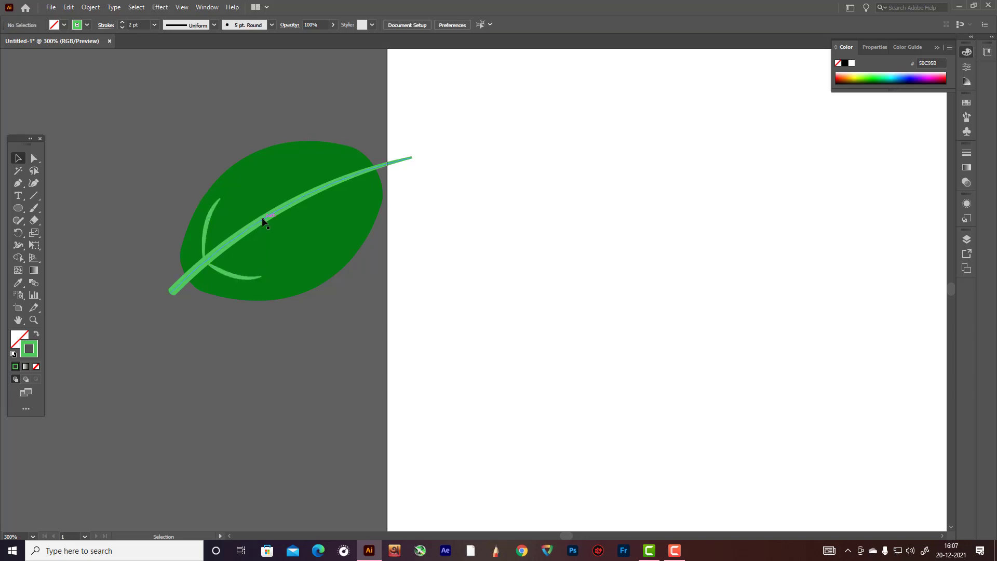
scroll(142, 22, "down", 2)
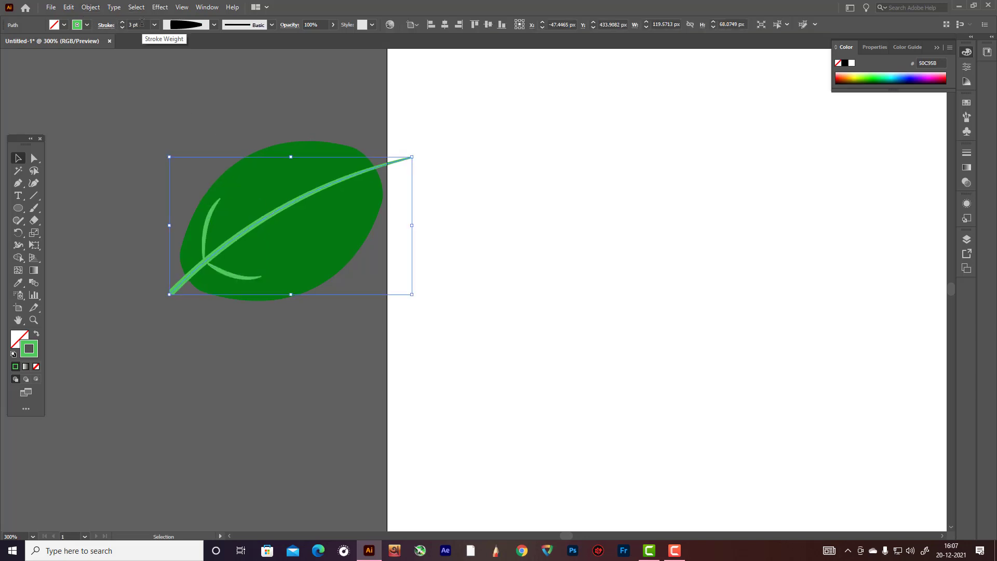
left_click(236, 201)
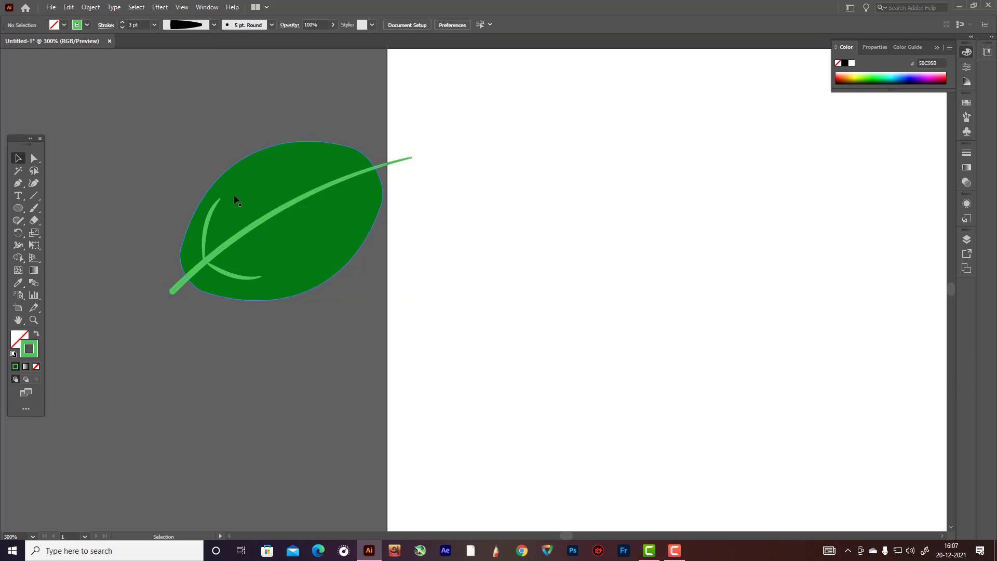
Step: Duplicate the upper and lower side veins twice along the midrib to make three pairs of veins toward the leaf's tip
left_click_drag(214, 215, 249, 194)
left_click_drag(240, 268, 267, 249)
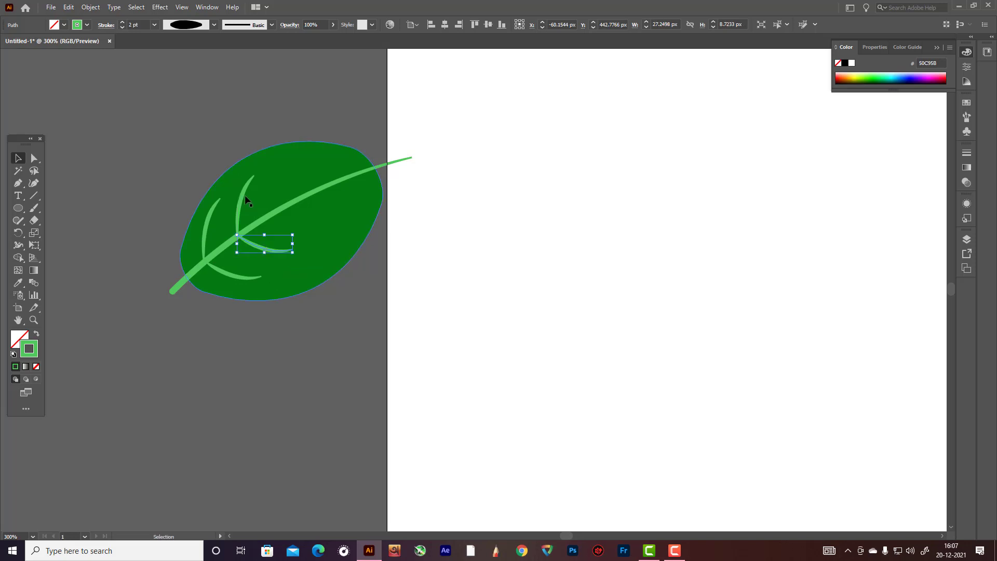
left_click_drag(246, 196, 288, 172)
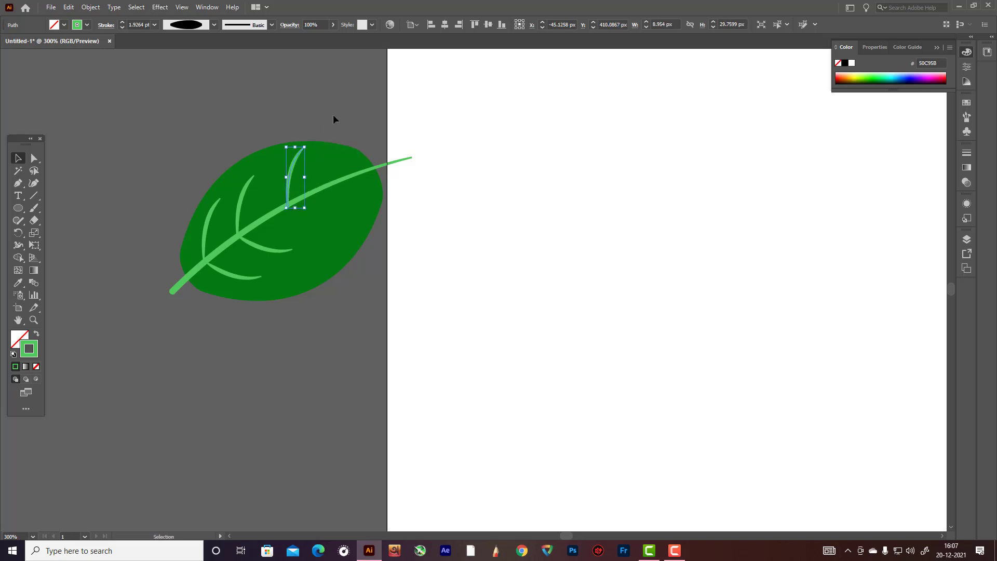
left_click(334, 120)
left_click_drag(273, 247, 312, 220)
left_click(494, 220)
Step: Convert the strokes of the midrib and all side veins to filled shapes with Outline Stroke
left_click_drag(212, 157, 547, 325)
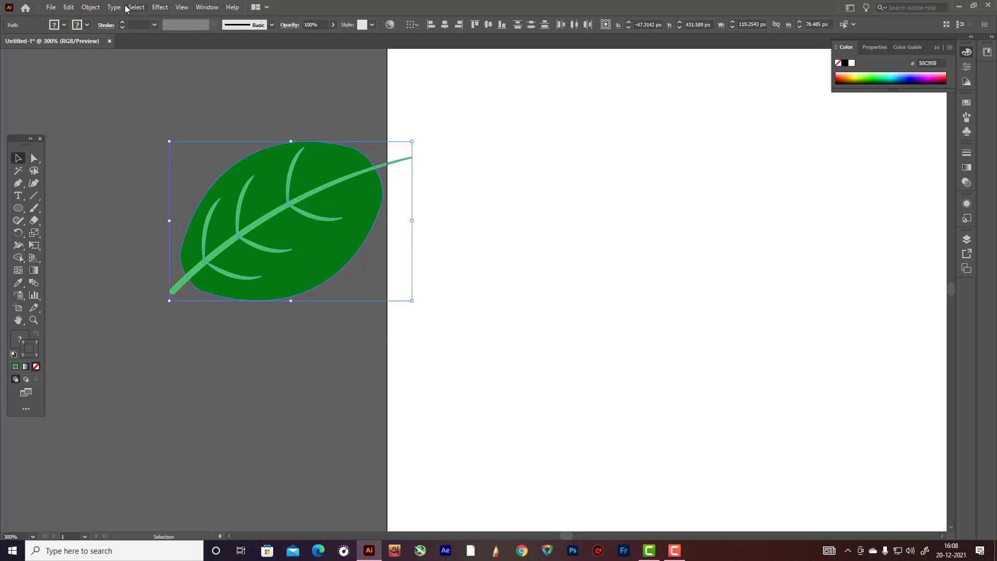
left_click(91, 8)
mouse_move(118, 254)
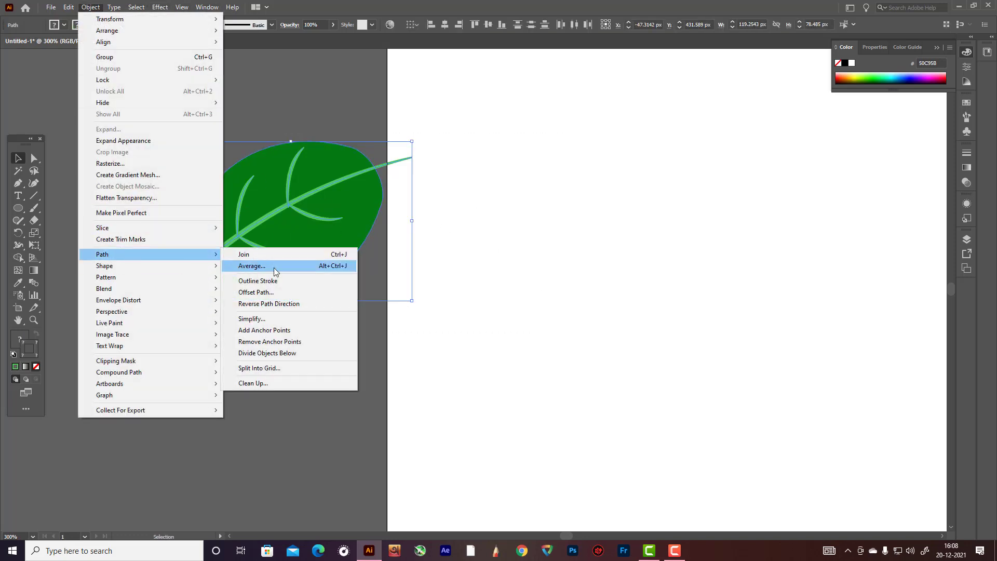
left_click(267, 282)
left_click(487, 257)
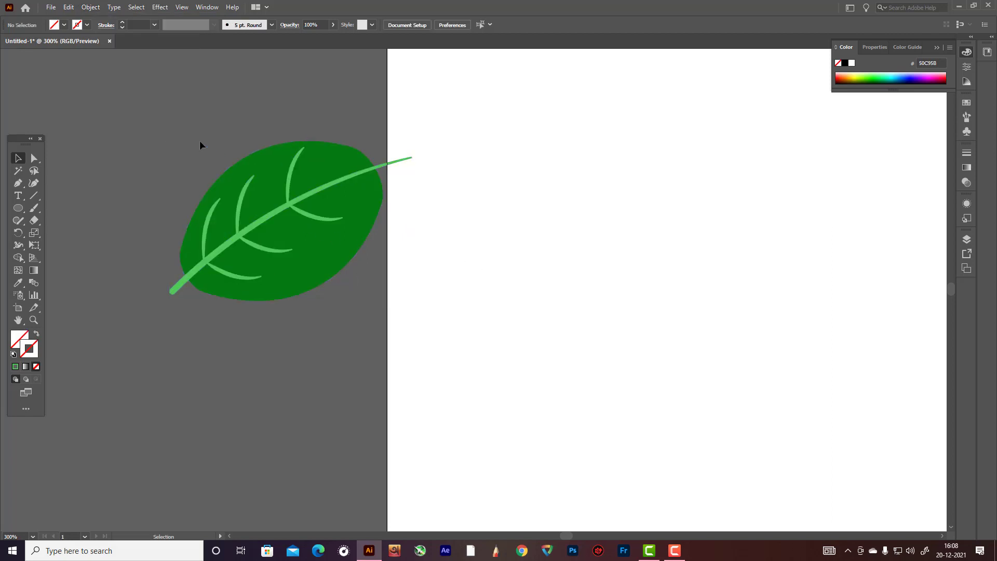
Step: Remove the midrib's overhang beyond the leaf tip with the Shape Builder tool, and group the leaf with its veins
left_click(310, 225)
left_click(20, 258)
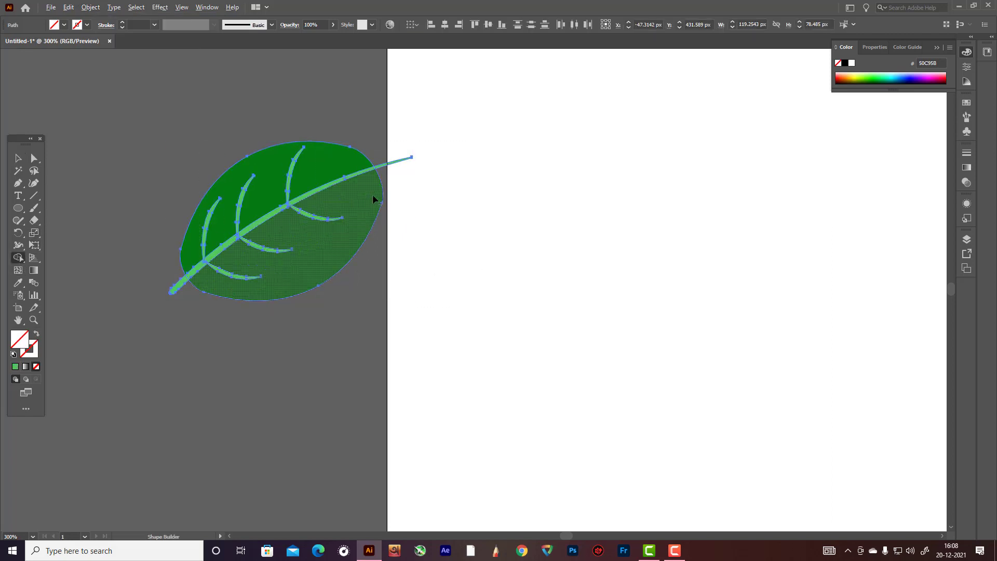
left_click(18, 158)
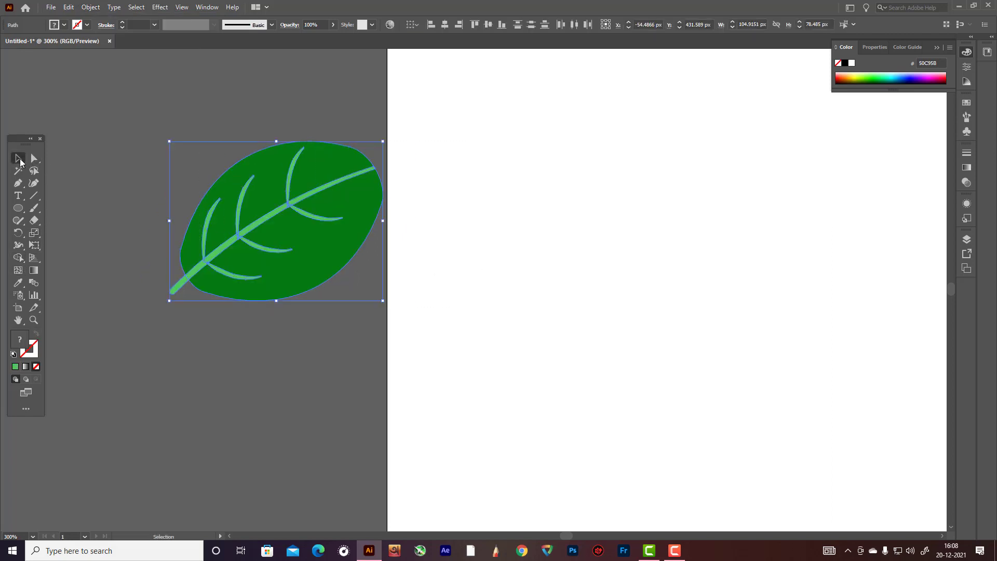
left_click_drag(127, 123, 464, 332)
key("ctrl+g")
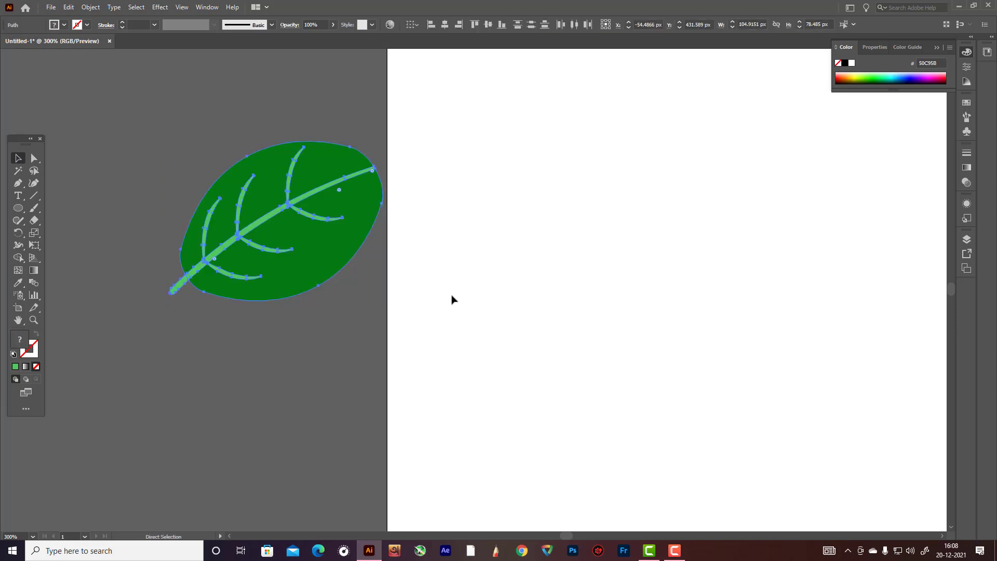
Step: Place the leaf against the right side of the stem, and attach a rotated copy of it on the stem's left side
scroll(395, 259, "down", 6)
scroll(426, 255, "up", 3)
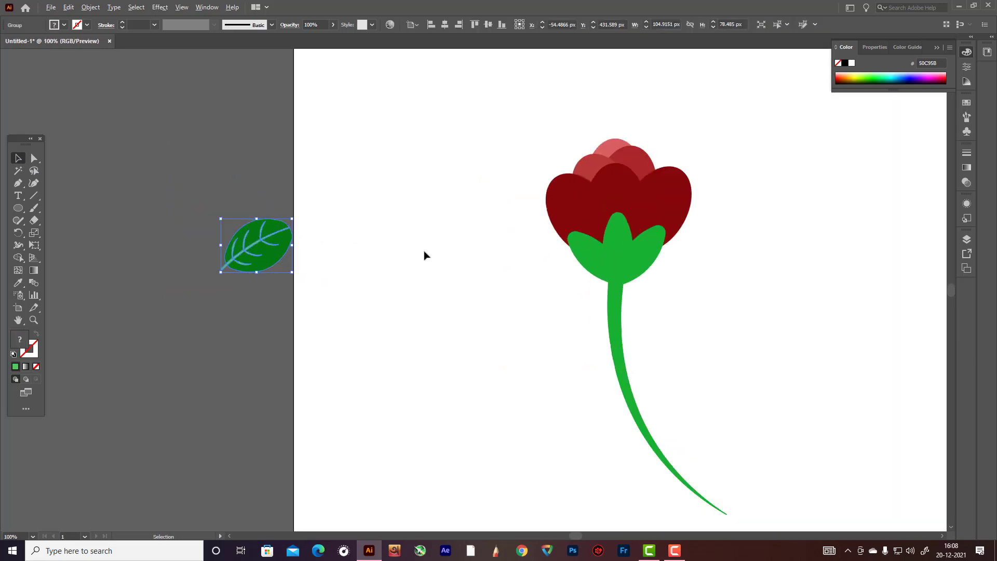
left_click_drag(259, 244, 542, 367)
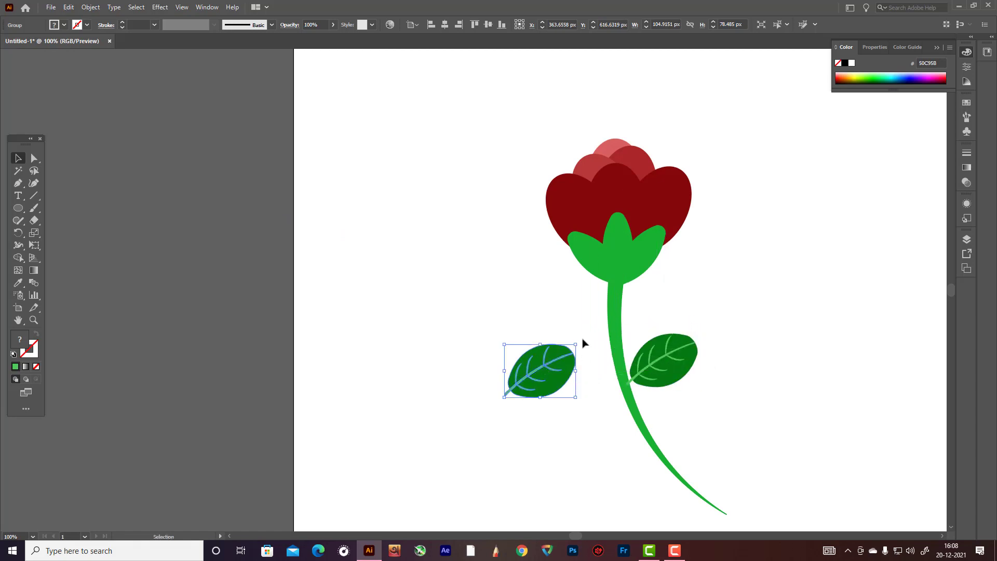
left_click_drag(568, 332, 441, 324)
left_click_drag(547, 373, 580, 364)
left_click(717, 339)
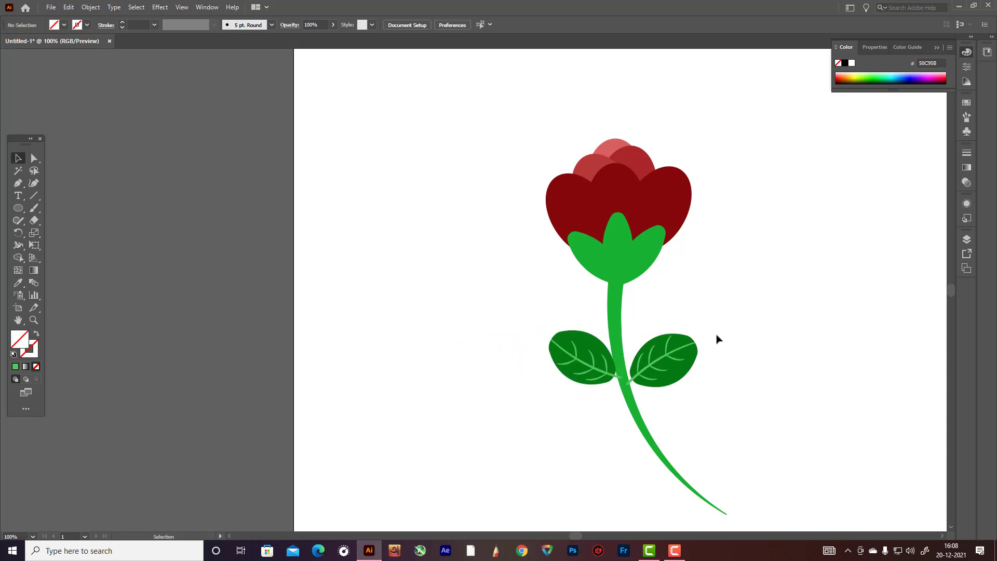
Step: Convert the strokes of the stem and the three calyx shapes to filled shapes with Outline Stroke
left_click(614, 315)
left_click(622, 249, "shift")
left_click(608, 254, "shift")
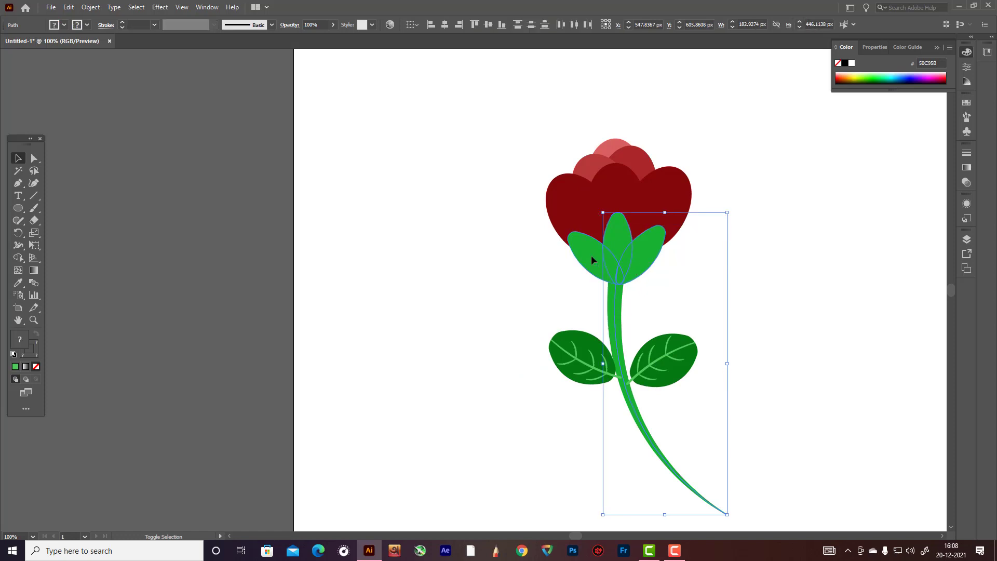
left_click(591, 255, "shift")
left_click(90, 7)
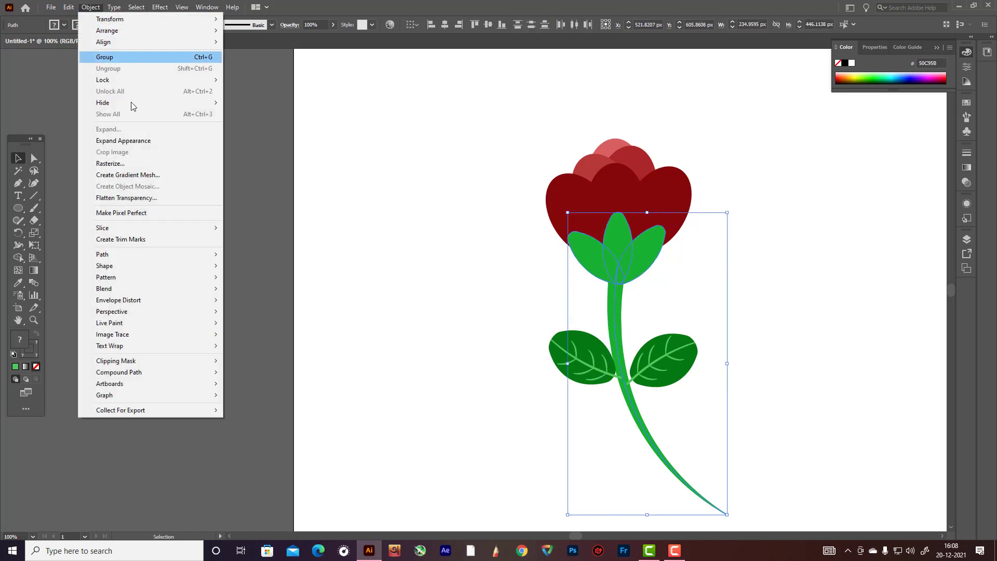
mouse_move(135, 257)
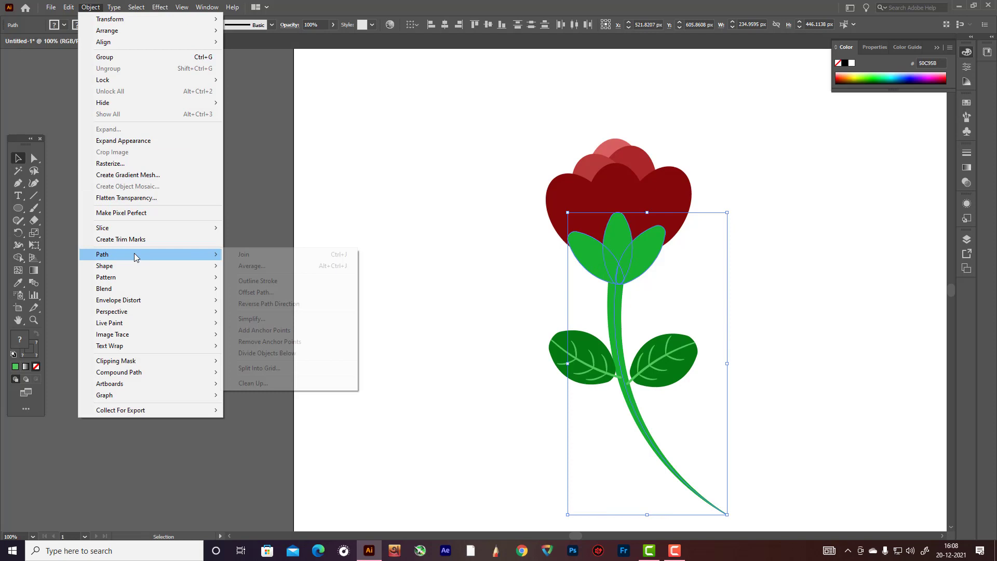
left_click(297, 282)
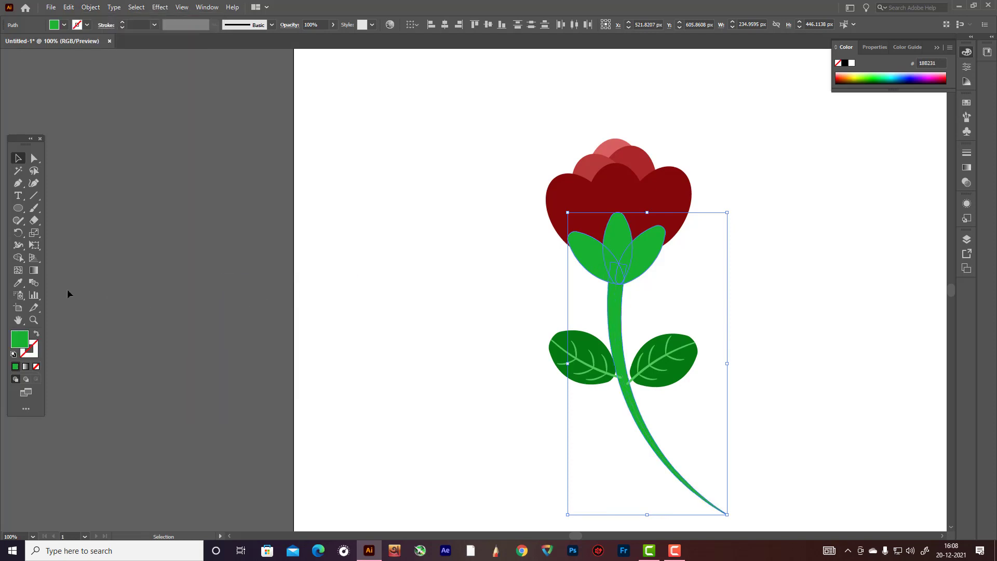
Step: Recolor the outlined stem and calyx with the leaves' dark green, sampled with the Eyedropper
left_click(18, 284)
left_click(597, 338)
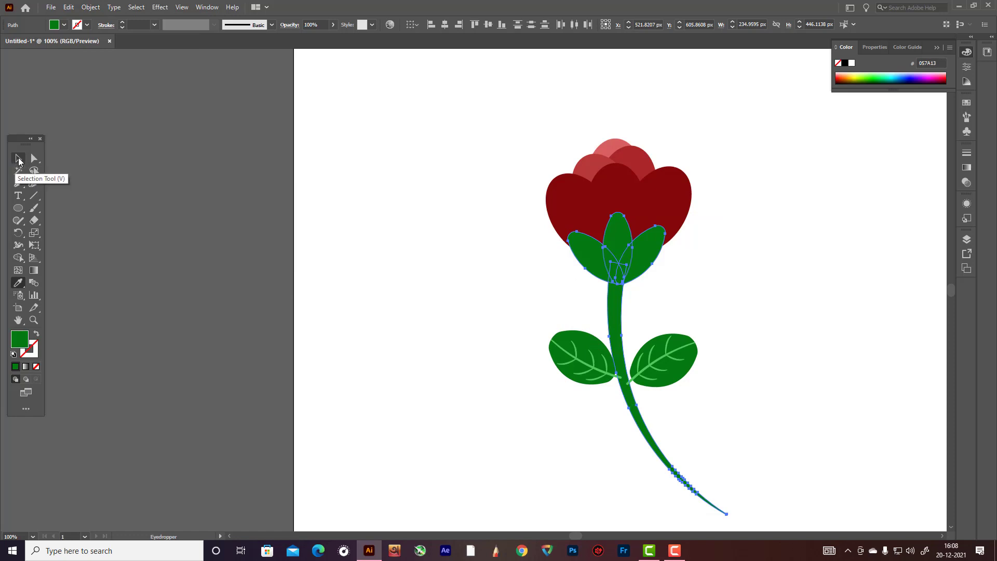
left_click(18, 159)
left_click(557, 249)
Step: Unite the stem and the three calyx shapes into one shape with the Pathfinder
left_click(622, 308)
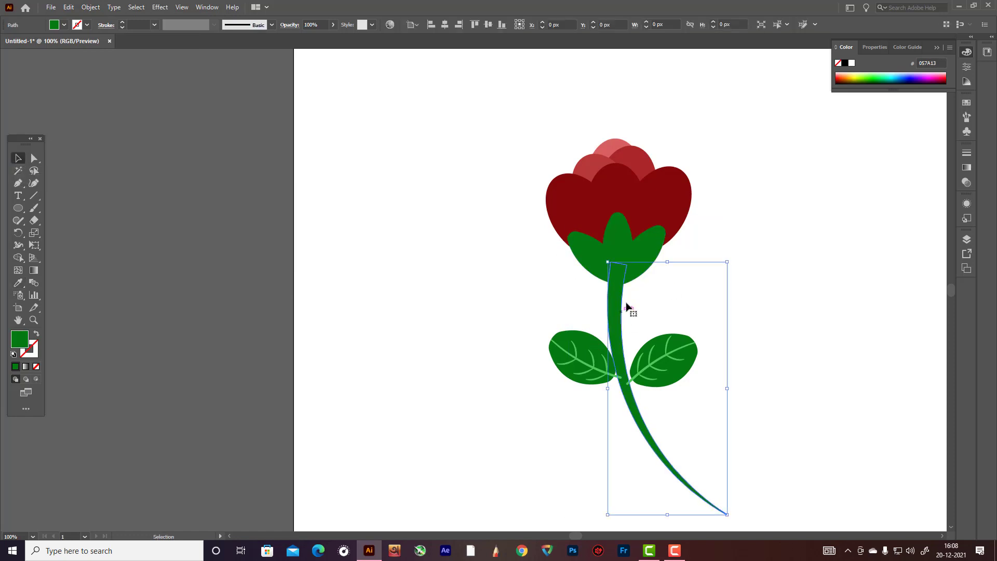
left_click(655, 248, "shift")
left_click(592, 257, "shift")
left_click(592, 258, "shift")
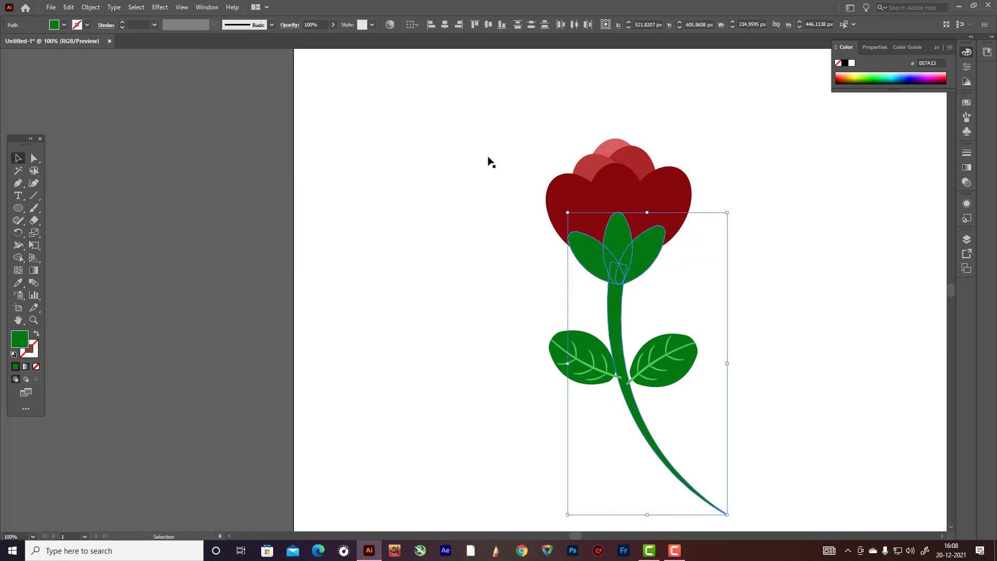
left_click(211, 7)
left_click(275, 373)
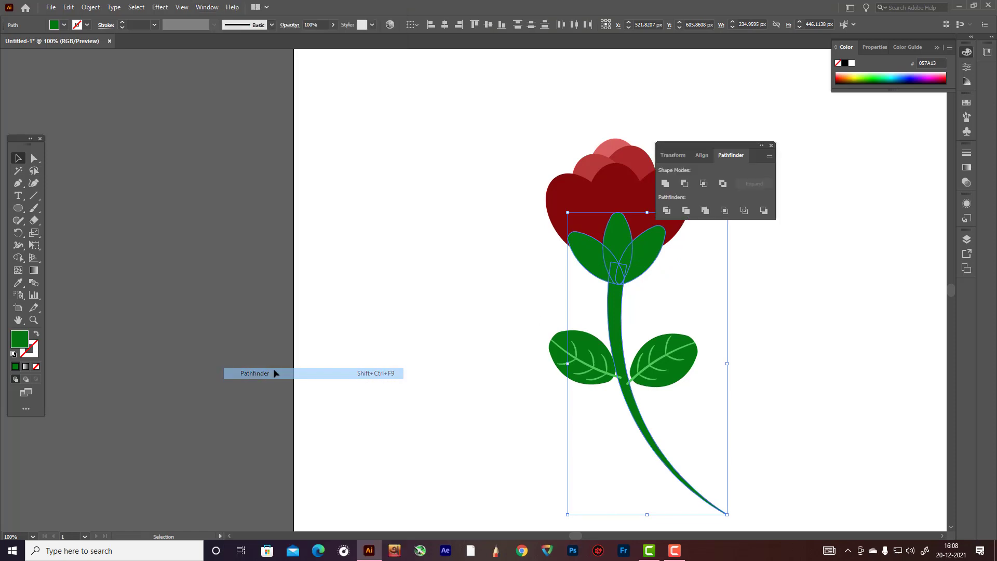
left_click(665, 184)
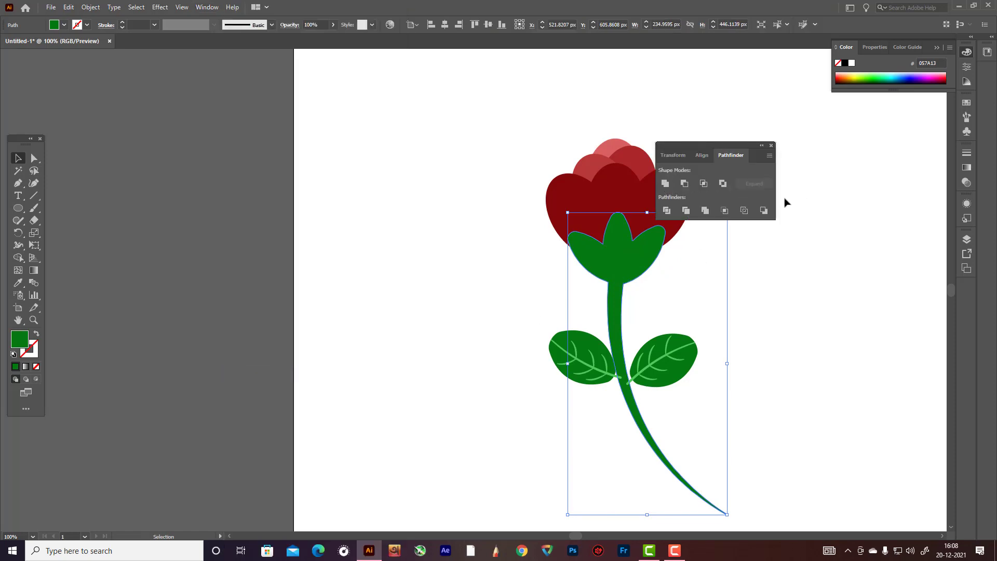
left_click_drag(755, 149, 810, 106)
left_click(738, 198)
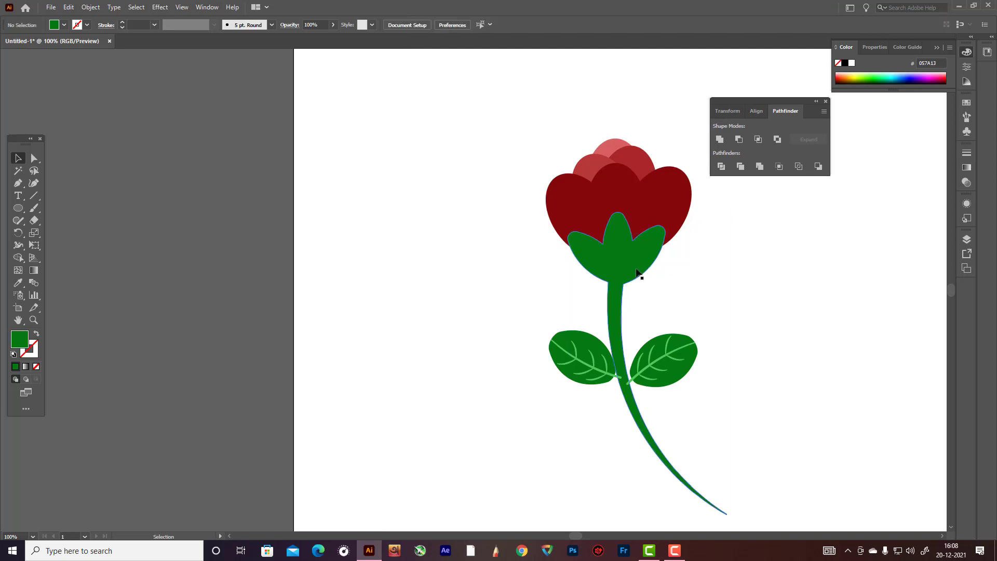
Step: Set the fill of the united stem and calyx shape to the lighter green 088714
left_click(617, 260)
scroll(670, 272, "down", 2)
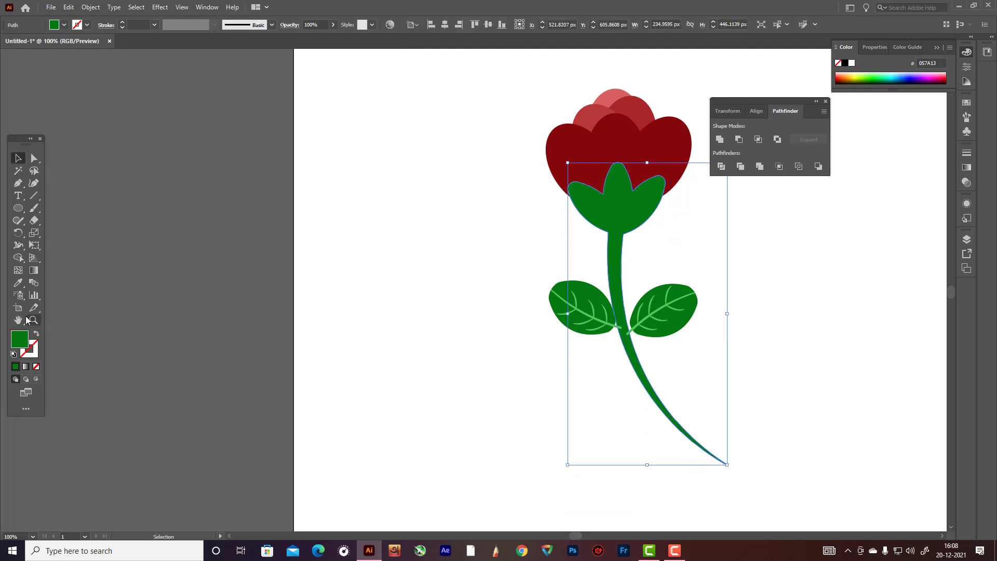
double_click(15, 342)
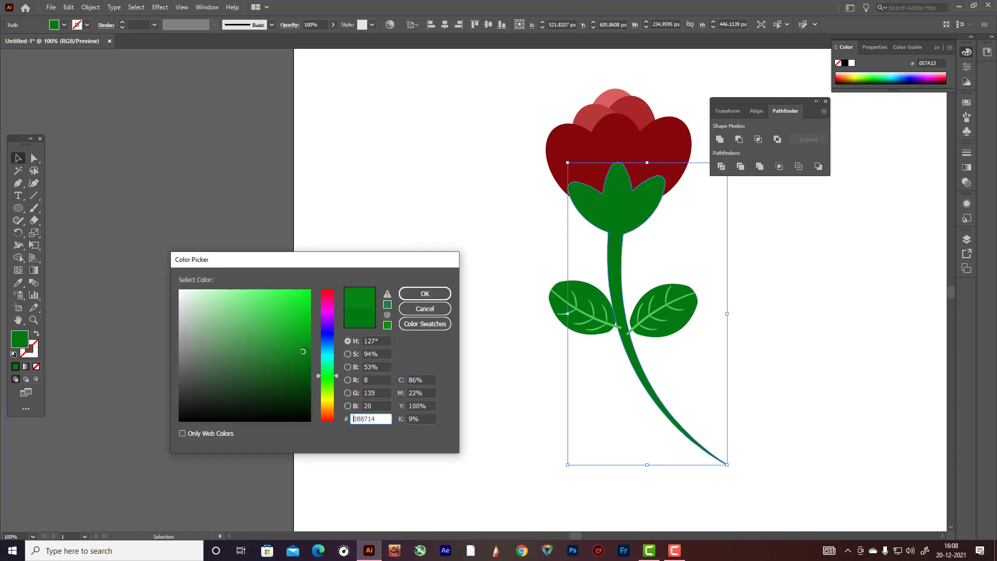
left_click(412, 295)
left_click(462, 283)
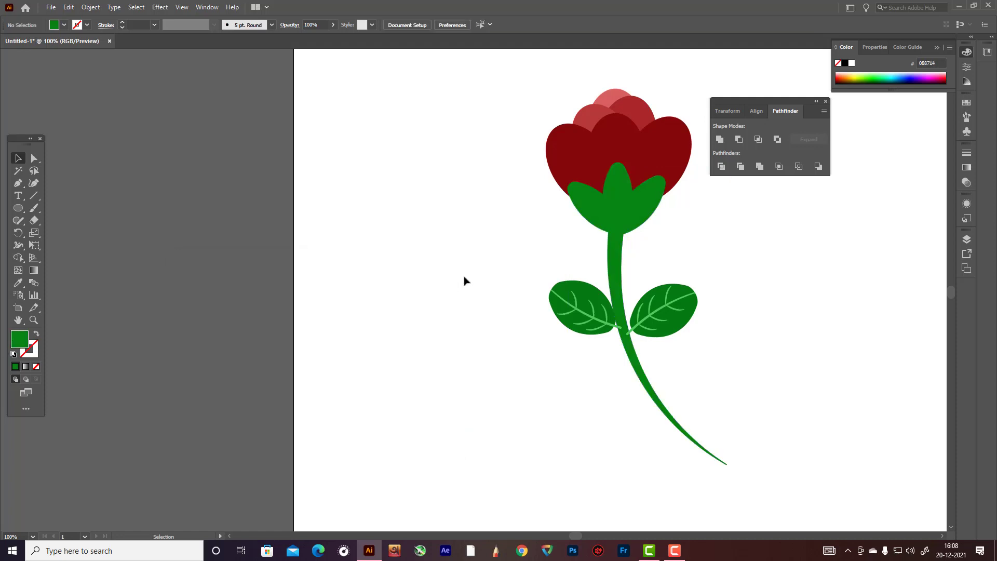
Step: Ungroup both leaves so that each leaf blade can be selected separately from its veins
left_click(564, 290)
left_click(684, 289, "shift")
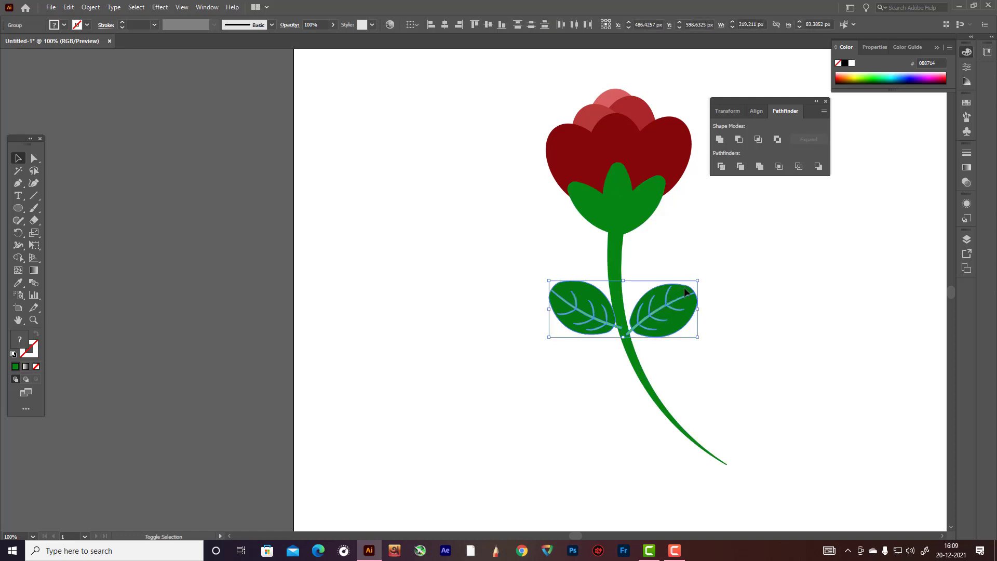
right_click(682, 288)
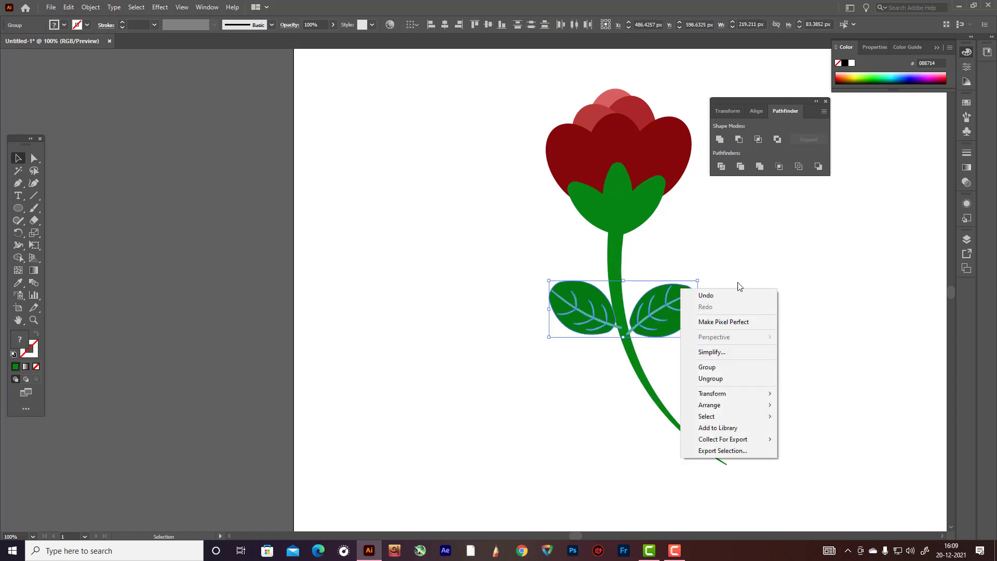
left_click(741, 262)
right_click(686, 290)
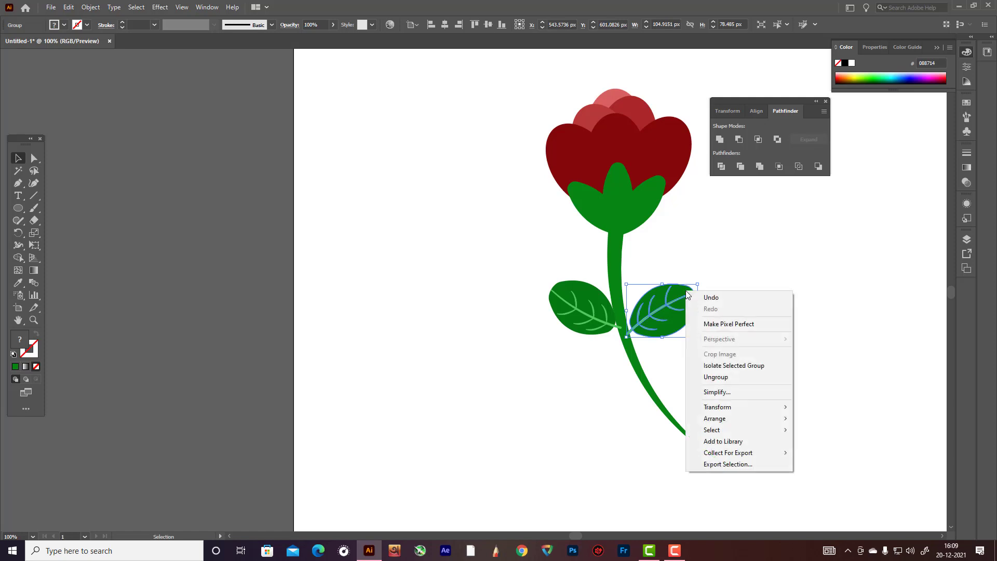
left_click(732, 379)
left_click(750, 328)
left_click(676, 317)
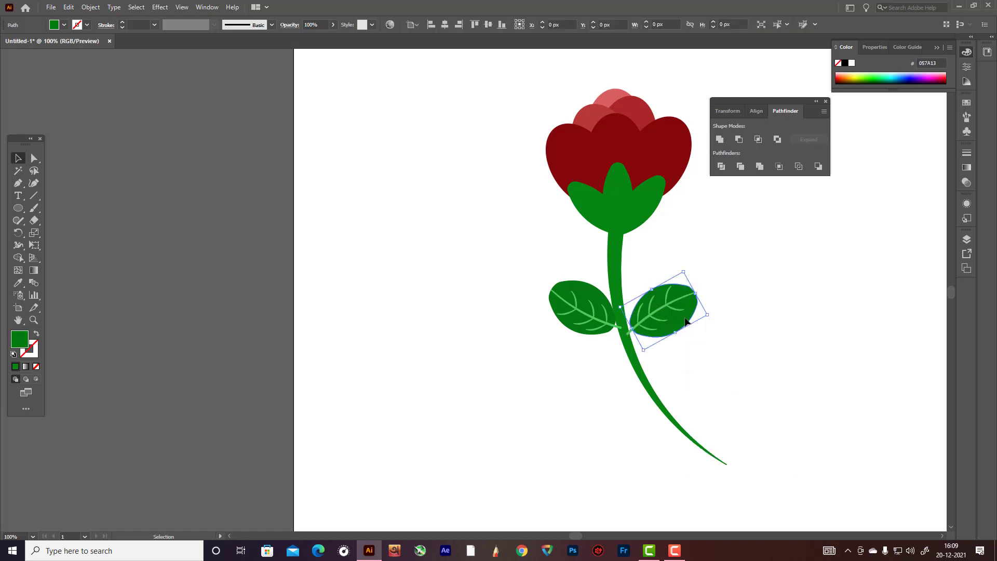
right_click(590, 294)
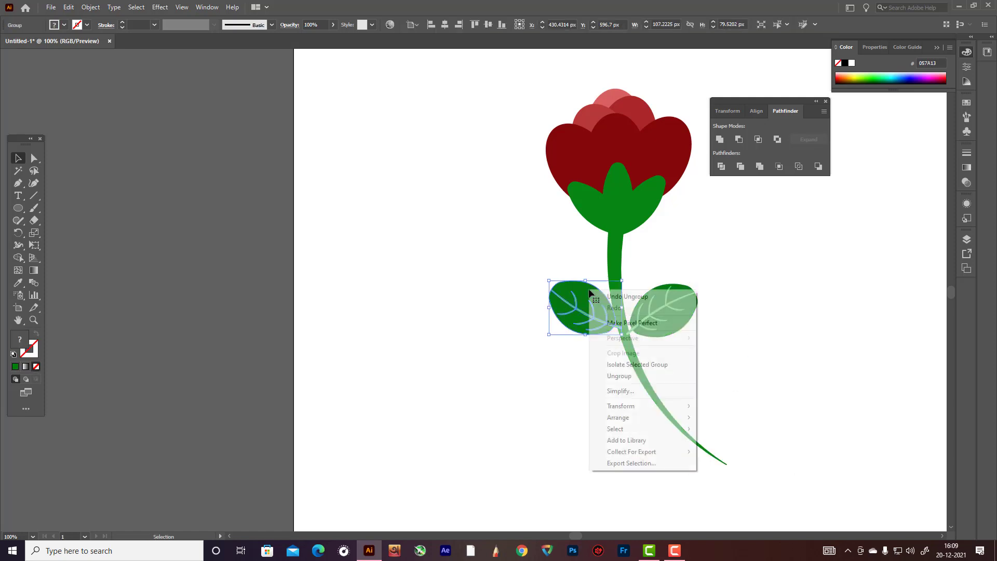
left_click(626, 376)
left_click(626, 309)
Step: Match the fill of both leaf blades to the stem's green 088714 with the Eyedropper
left_click(594, 289)
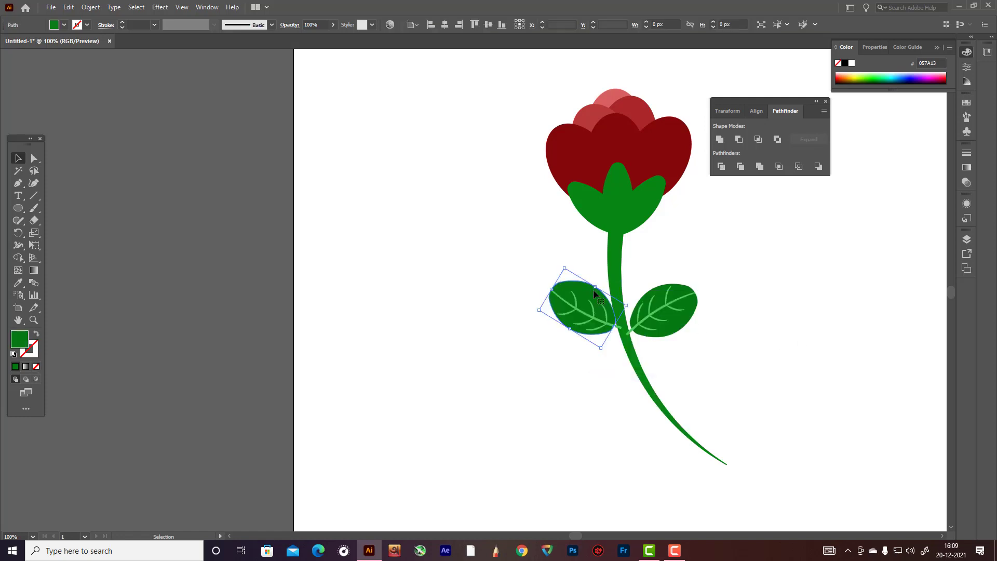
left_click(685, 289, "shift")
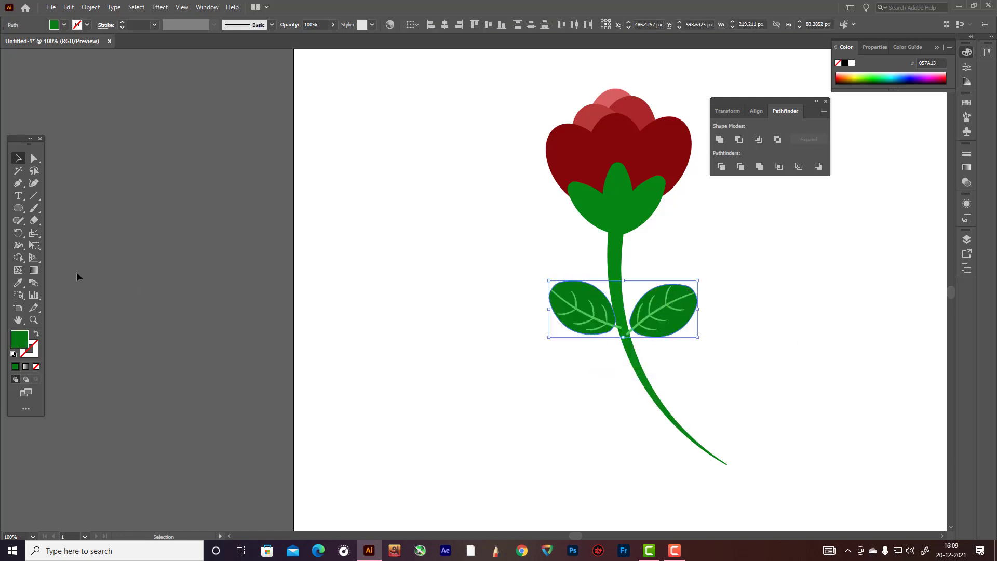
left_click(18, 283)
left_click(618, 248)
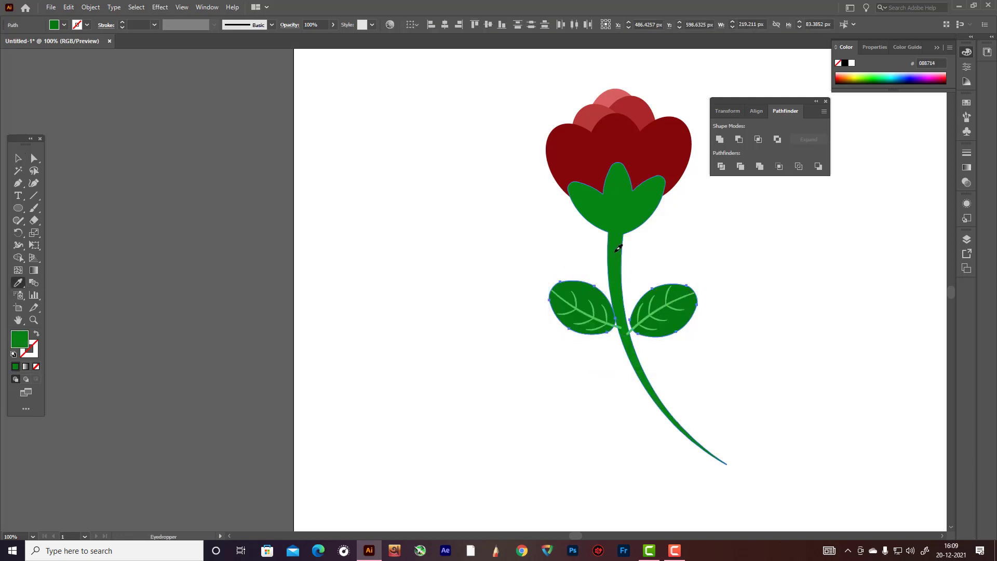
key("v")
left_click(582, 341)
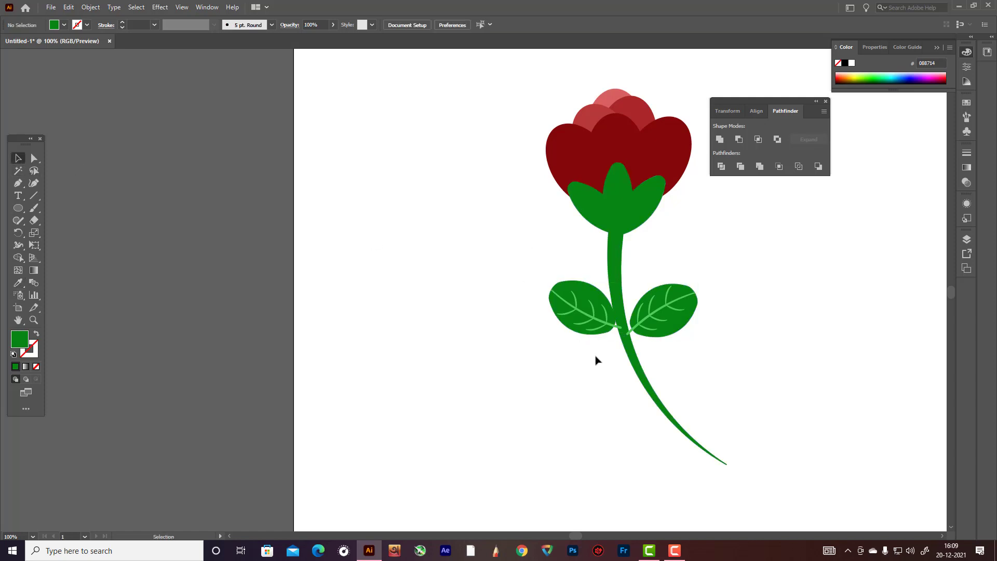
Step: Send both leaves with their veins behind the stem so that it covers the ends of the midribs
scroll(629, 340, "up", 3)
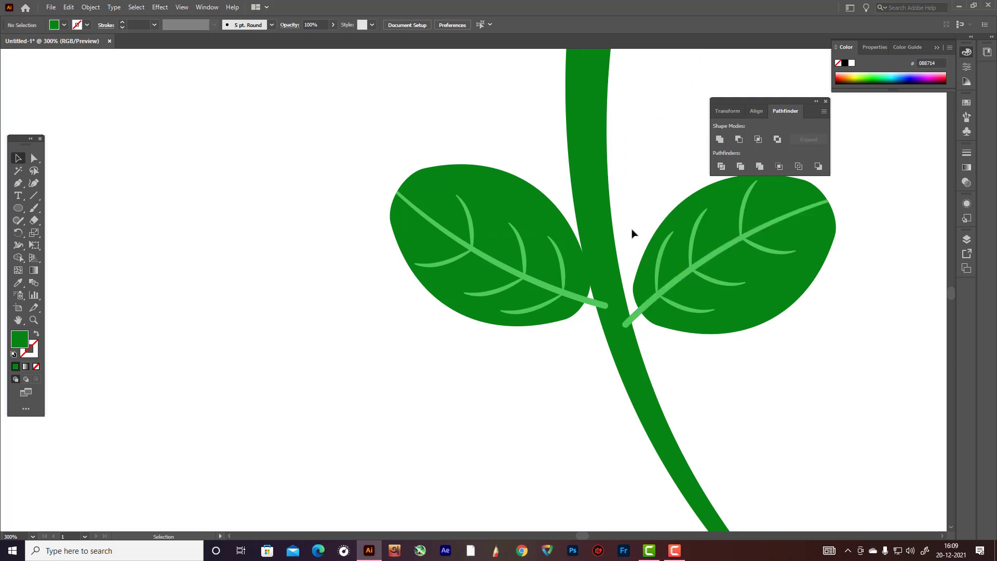
key("a")
left_click_drag(654, 209, 799, 332)
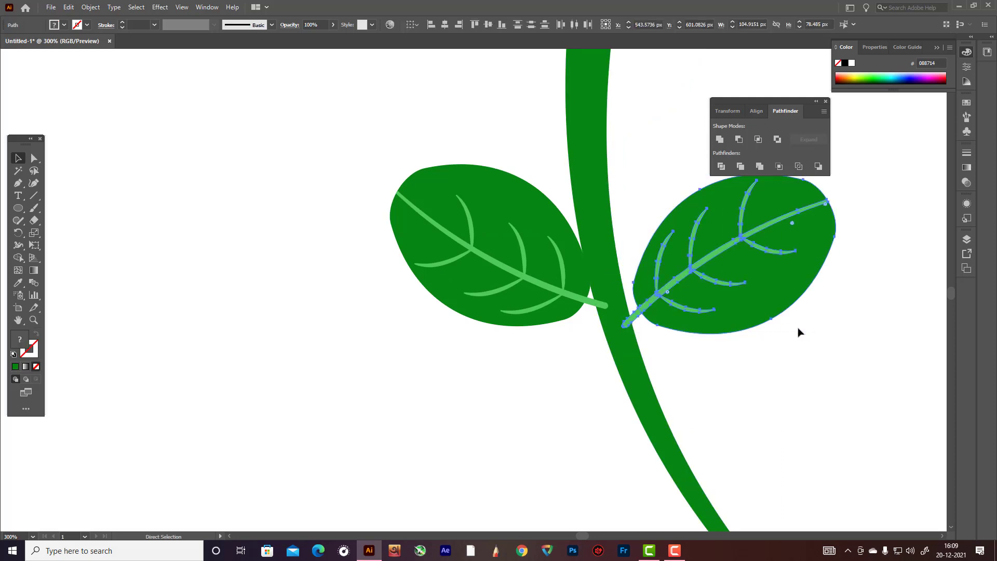
key("v")
left_click(776, 384)
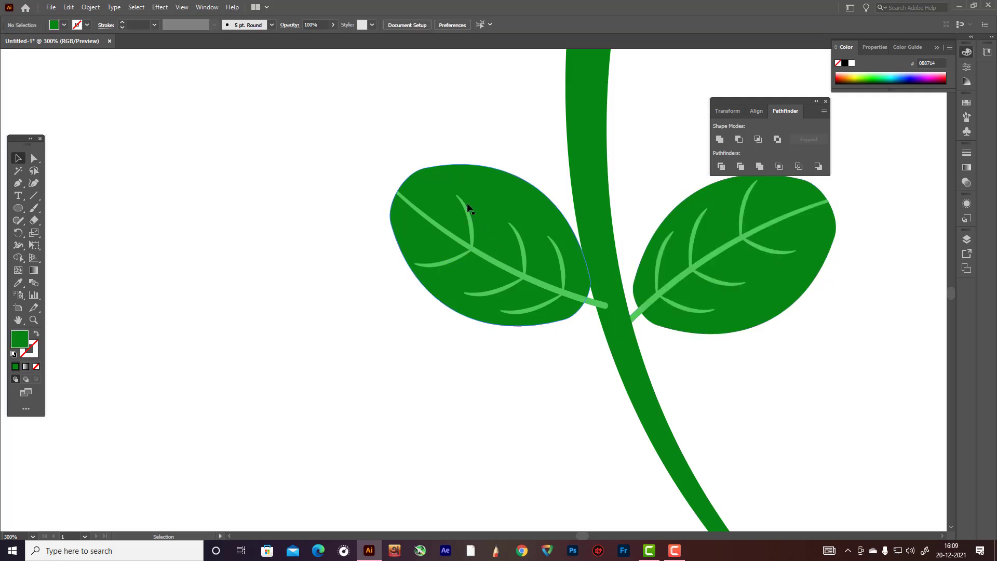
left_click_drag(420, 141, 458, 171)
key("a")
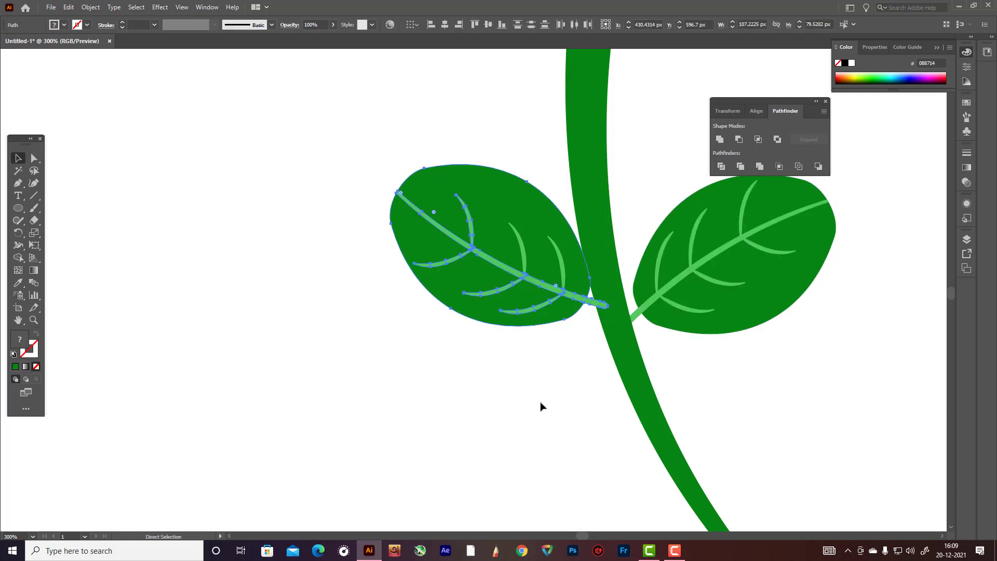
key("v")
left_click(574, 462)
Step: Round off the blunt lower end of the stem by adding a curved point between its two end corners with the Curvature tool
scroll(580, 456, "down", 4)
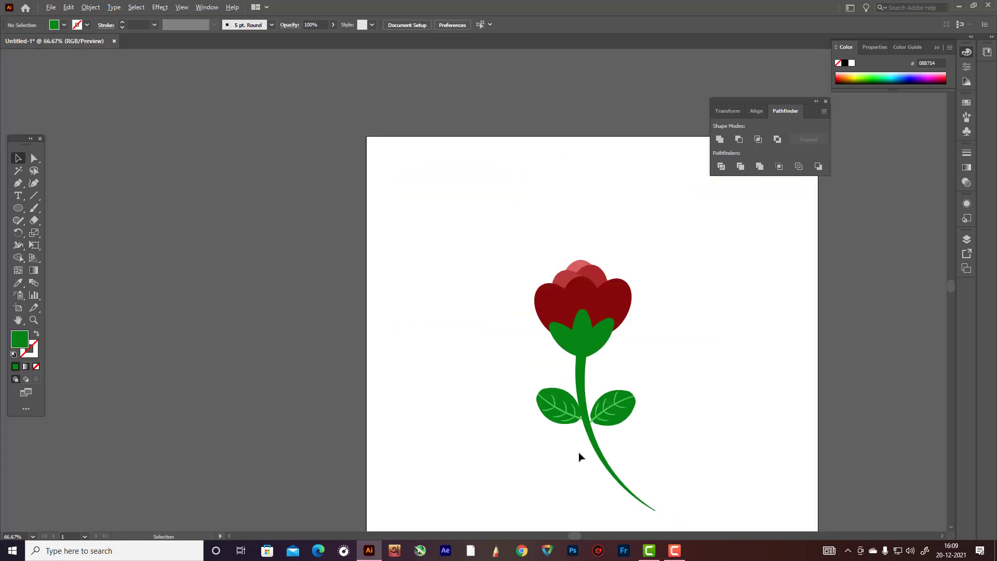
scroll(675, 433, "down", 1)
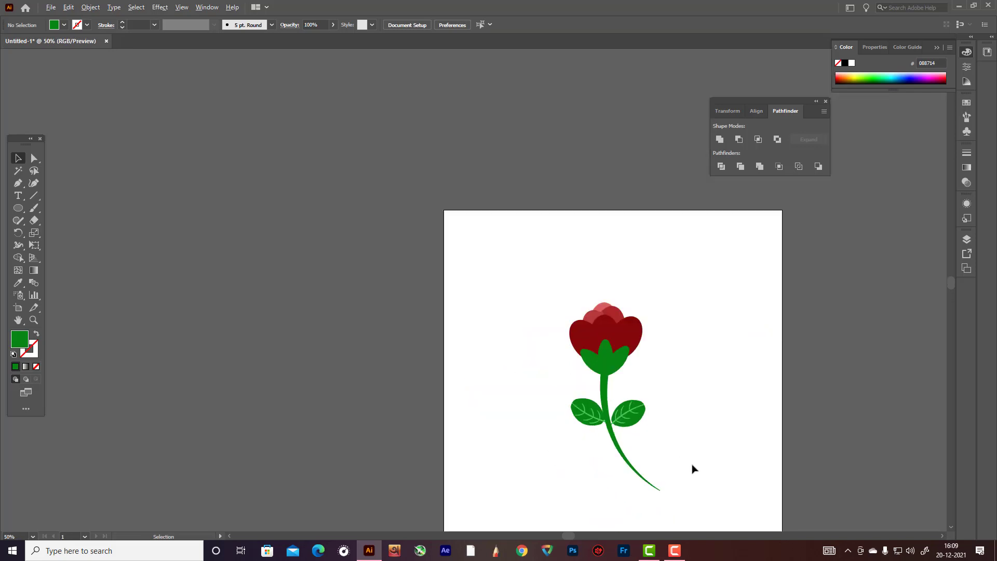
scroll(689, 482, "up", 1)
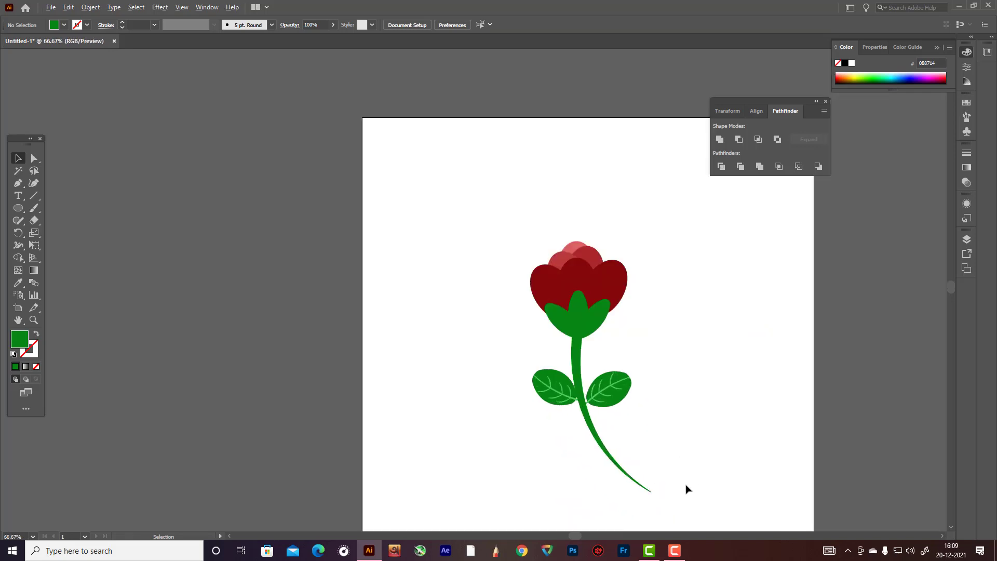
left_click(654, 494)
scroll(658, 496, "up", 3)
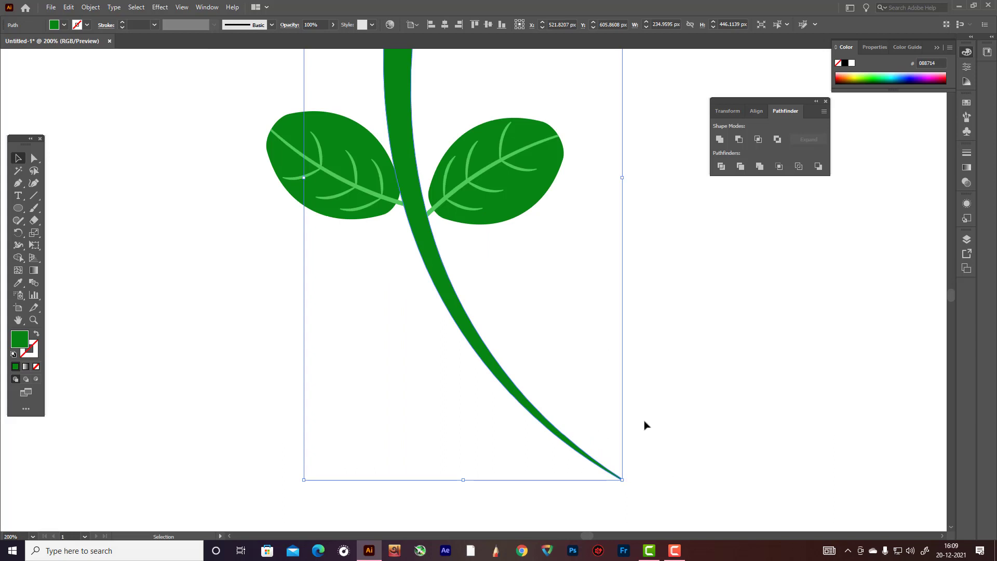
scroll(660, 477, "up", 1)
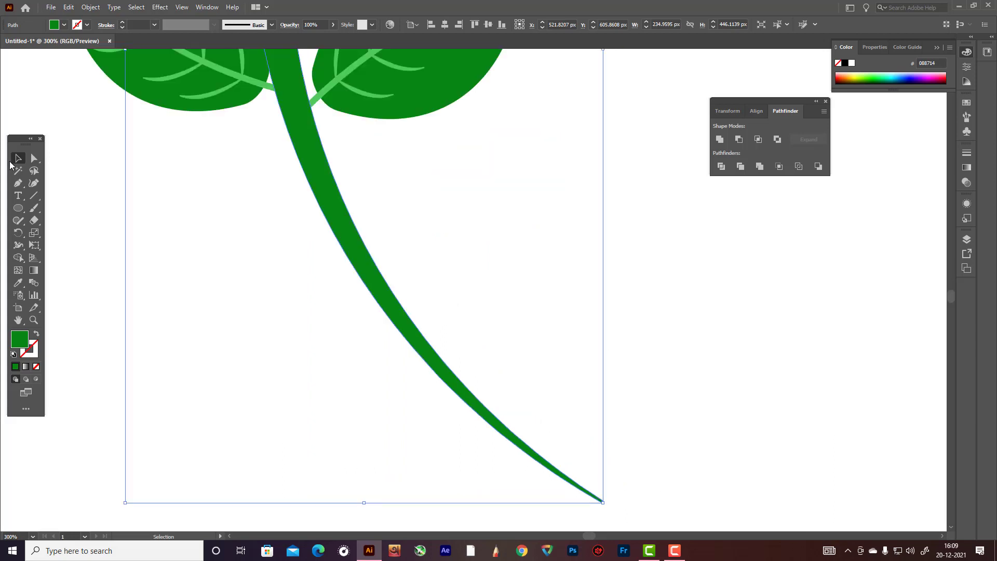
left_click(33, 183)
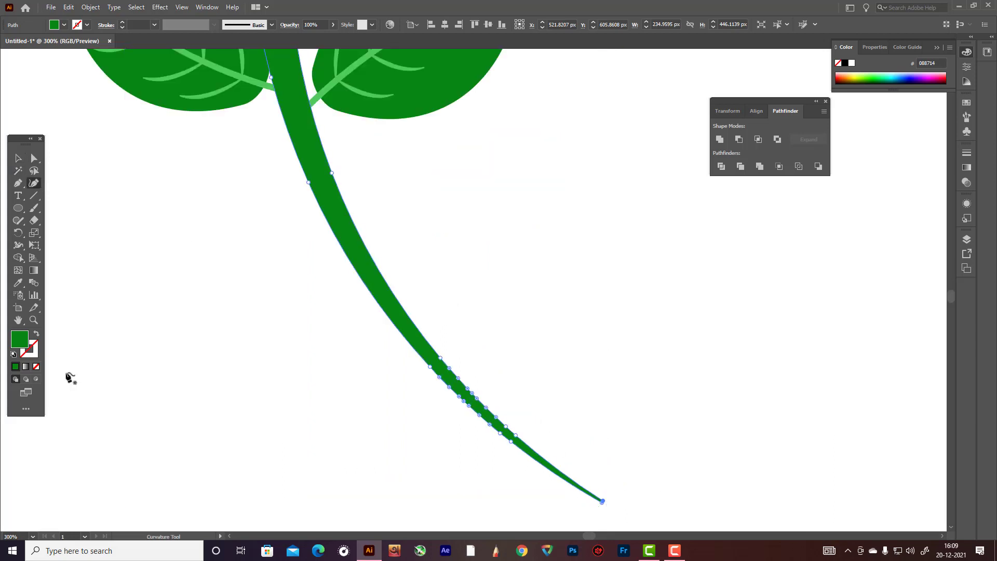
left_click(32, 158)
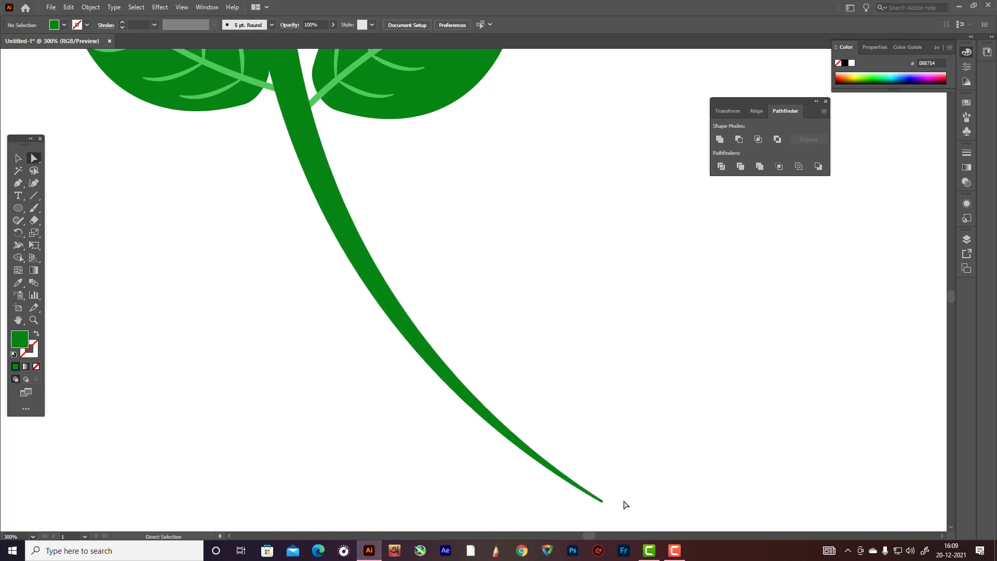
left_click(602, 502)
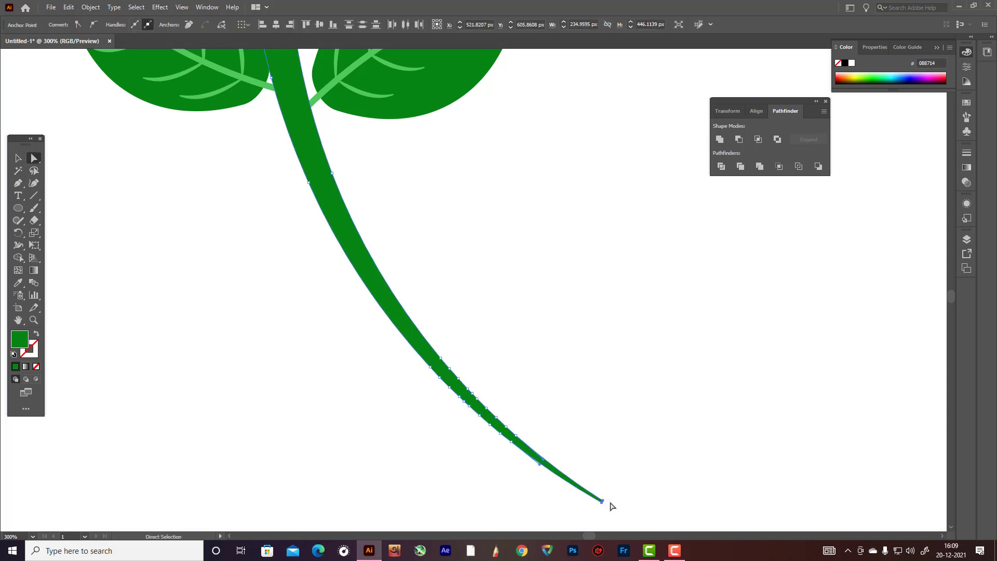
scroll(611, 509, "up", 8)
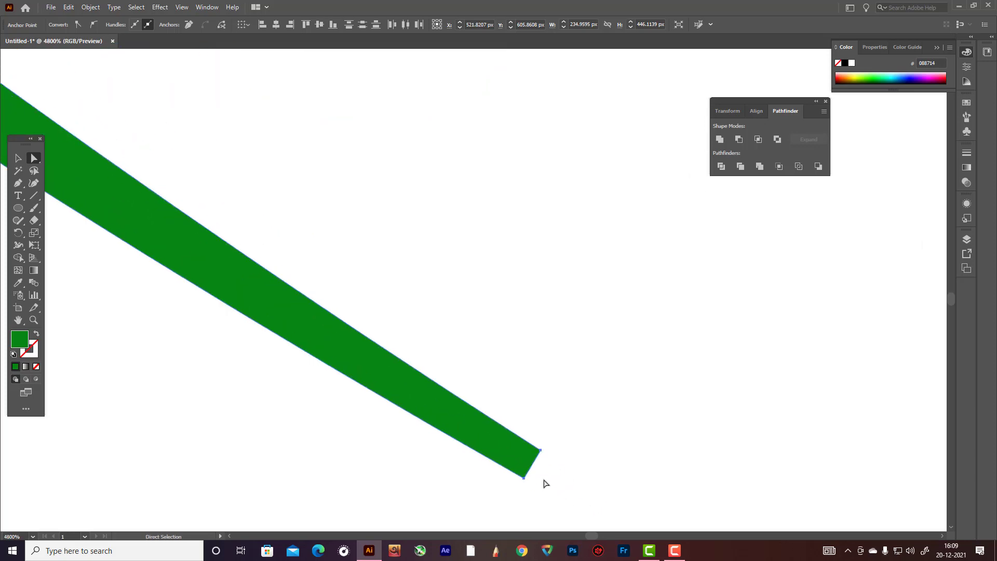
left_click(33, 182)
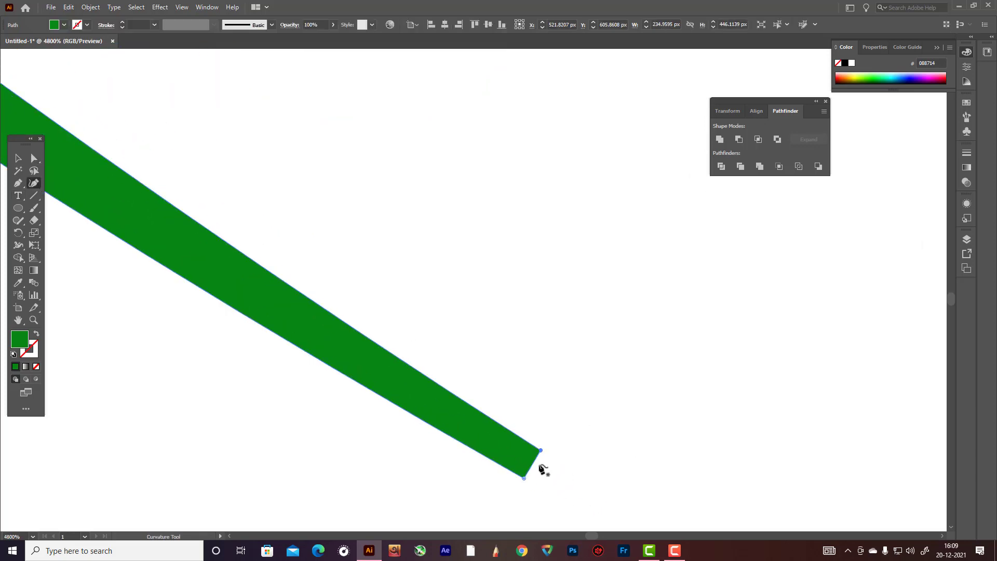
left_click(535, 468)
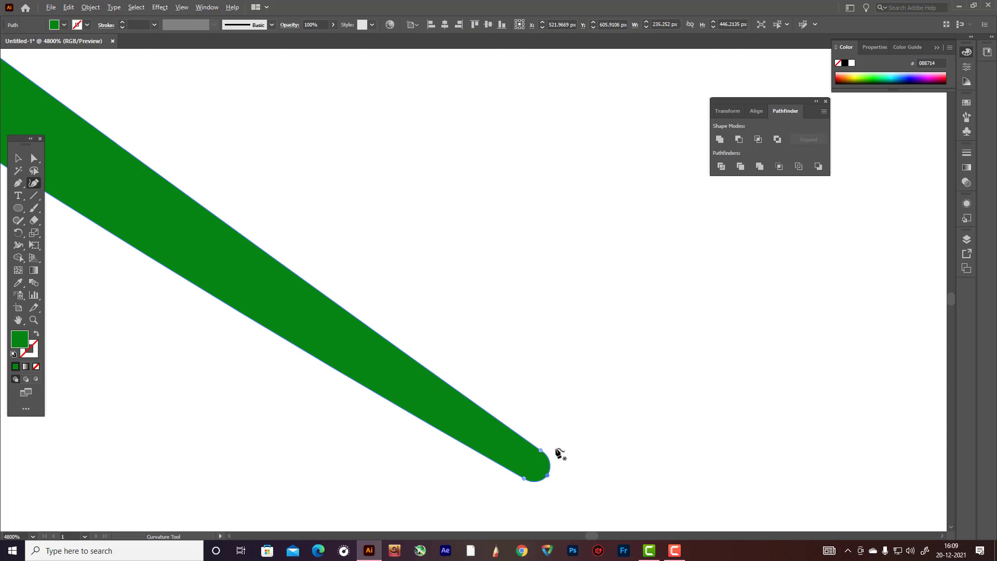
scroll(558, 454, "down", 6)
scroll(570, 444, "down", 4)
scroll(520, 411, "up", 2)
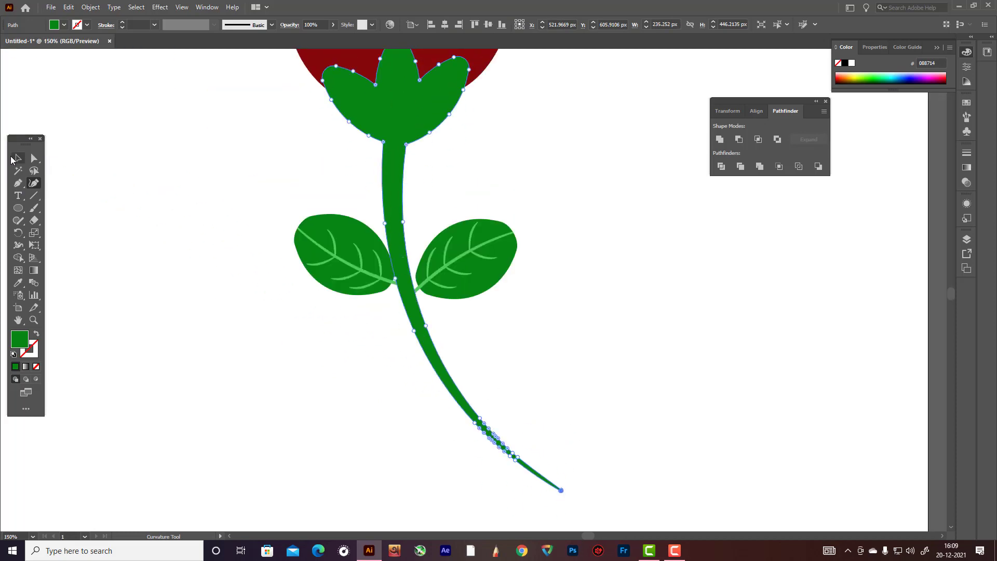
left_click(19, 158)
left_click(58, 170)
Step: Set up the Paintbrush with no fill and the near-black stroke colour 000501
scroll(672, 383, "up", 1)
scroll(667, 385, "down", 2)
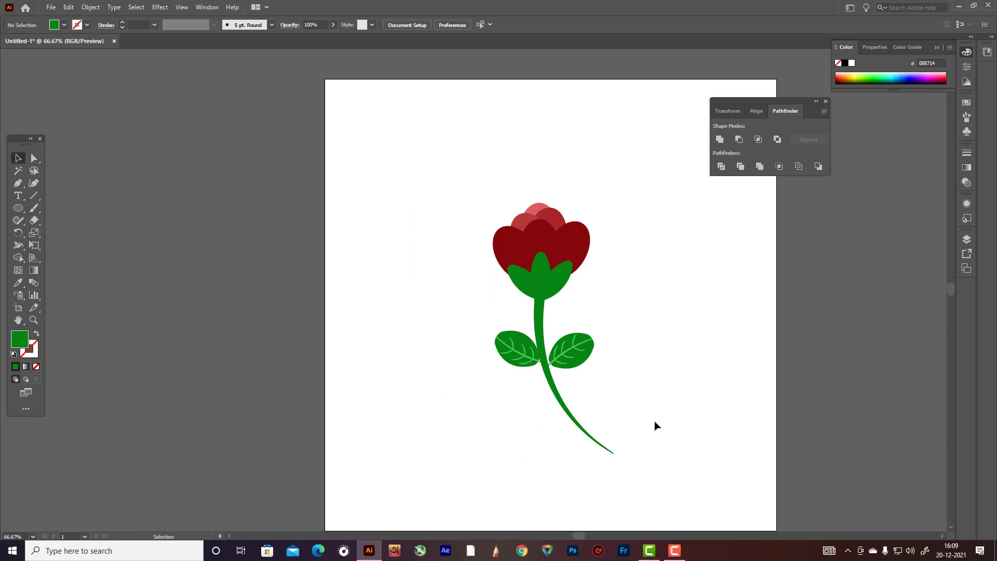
left_click(33, 207)
left_click(37, 334)
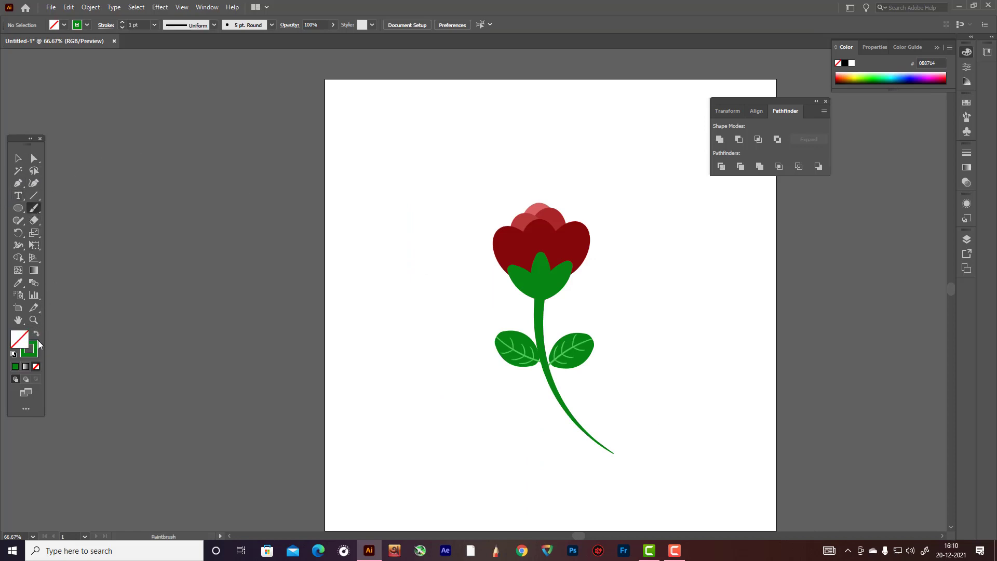
double_click(35, 352)
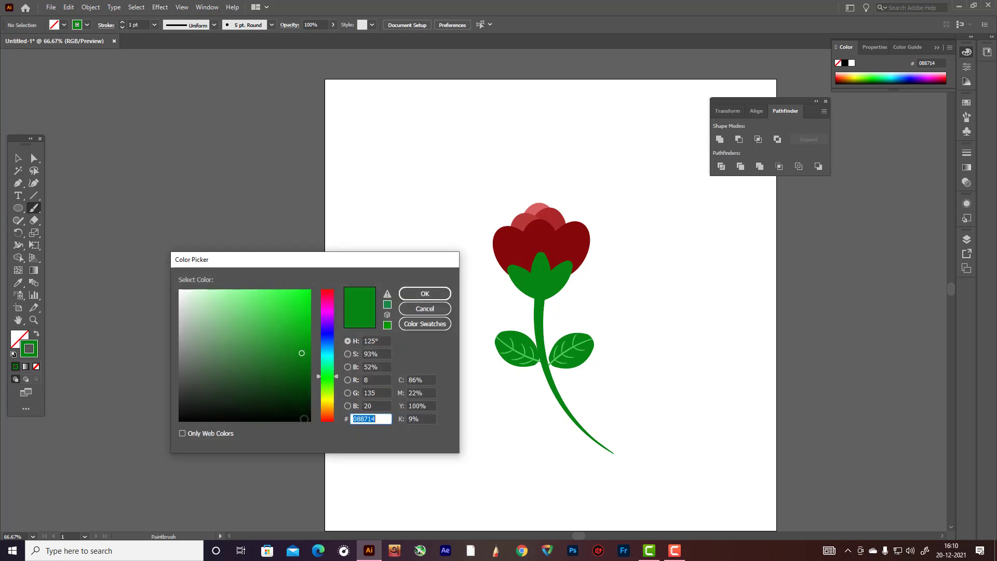
left_click(304, 419)
left_click(425, 293)
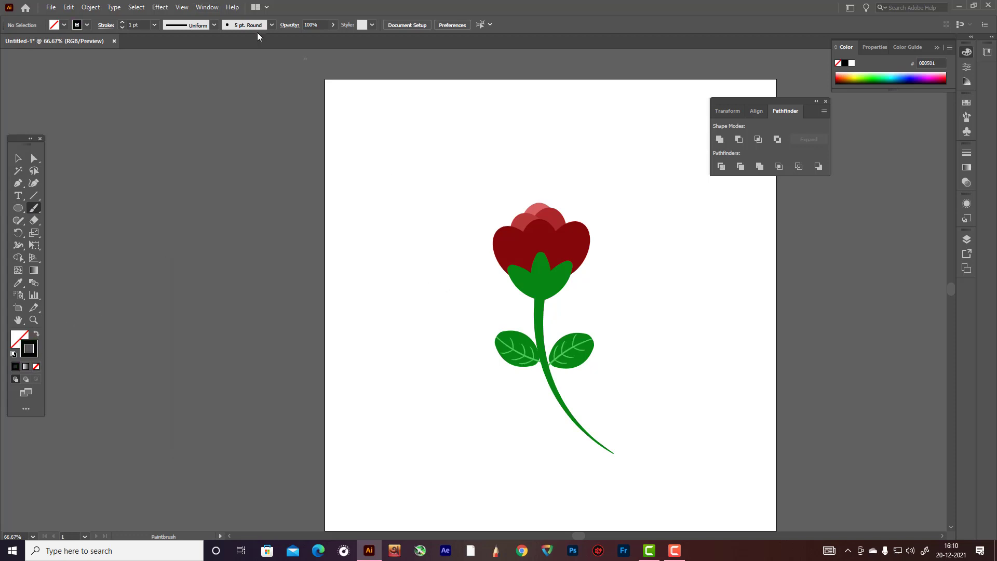
Step: Hand-letter "Love" in a rising arc above the petals on the flower's left side, using the 5 pt. Oval brush
left_click(270, 25)
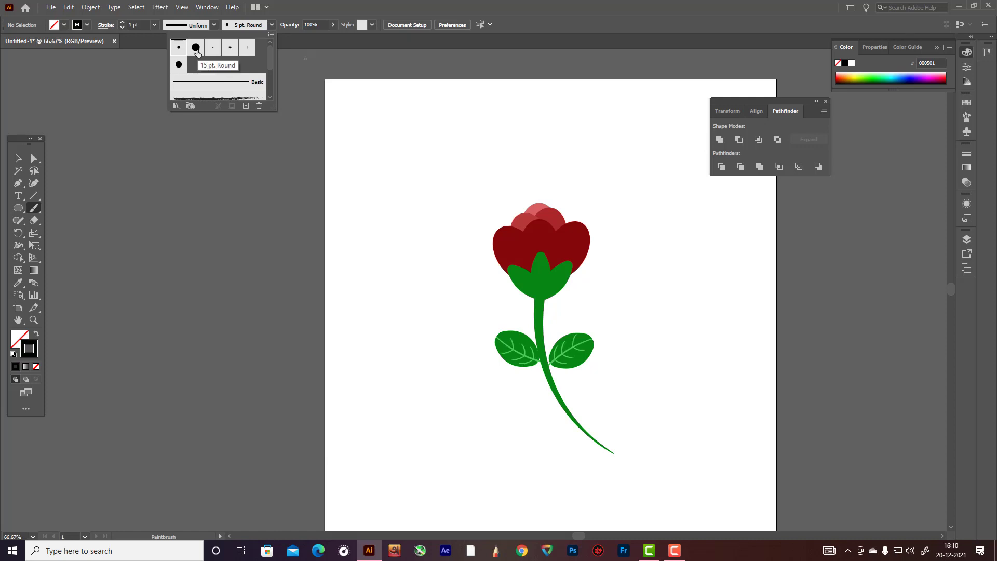
left_click(229, 51)
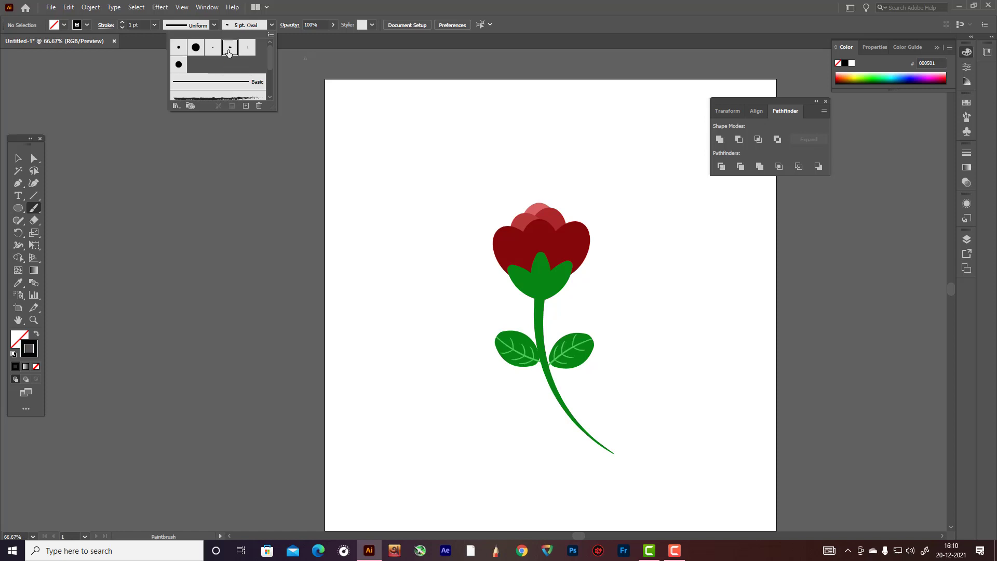
left_click(222, 129)
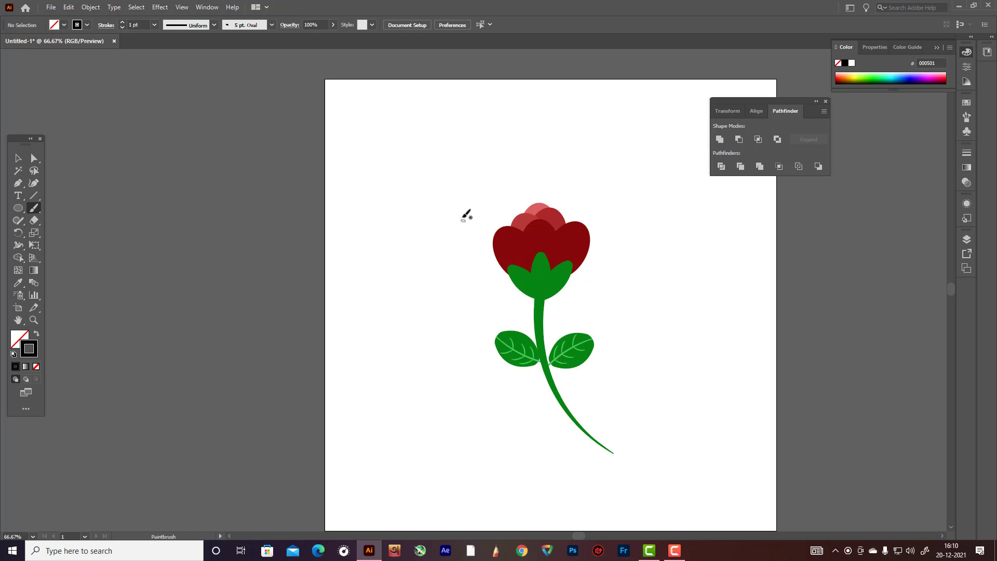
mouse_move(452, 234)
left_mouse_down()
mouse_move(477, 236)
mouse_move(488, 207)
mouse_move(498, 209)
mouse_move(492, 179)
mouse_move(479, 193)
mouse_move(495, 186)
mouse_move(516, 196)
mouse_move(521, 164)
mouse_move(535, 174)
mouse_move(543, 162)
mouse_move(525, 184)
mouse_move(547, 183)
mouse_move(535, 178)
mouse_move(544, 163)
mouse_move(546, 187)
left_mouse_up()
key("ctrl+z")
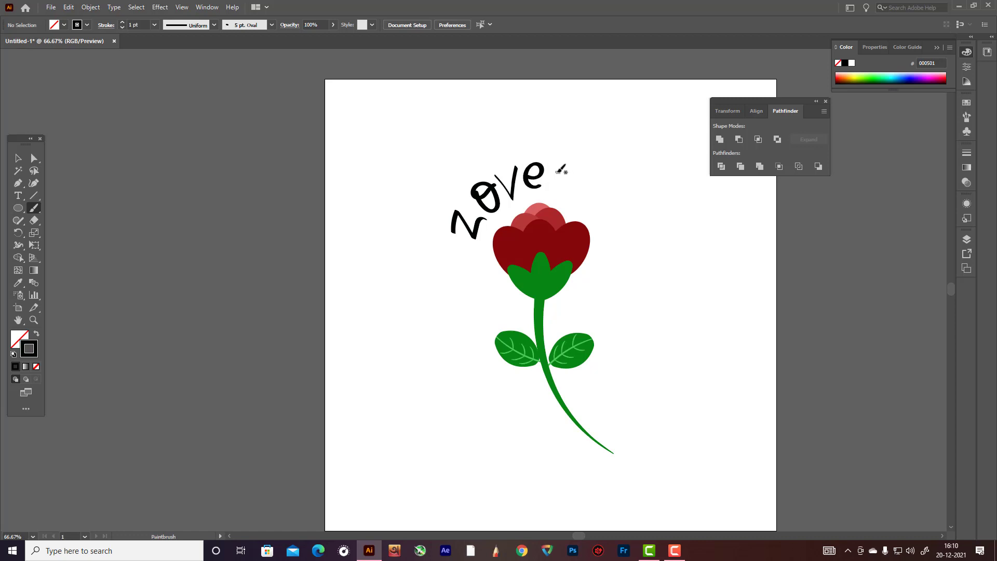
Step: Undo the letter "e" and set the Paintbrush to edit selected paths within 10 pixels
key("ctrl+z")
double_click(34, 209)
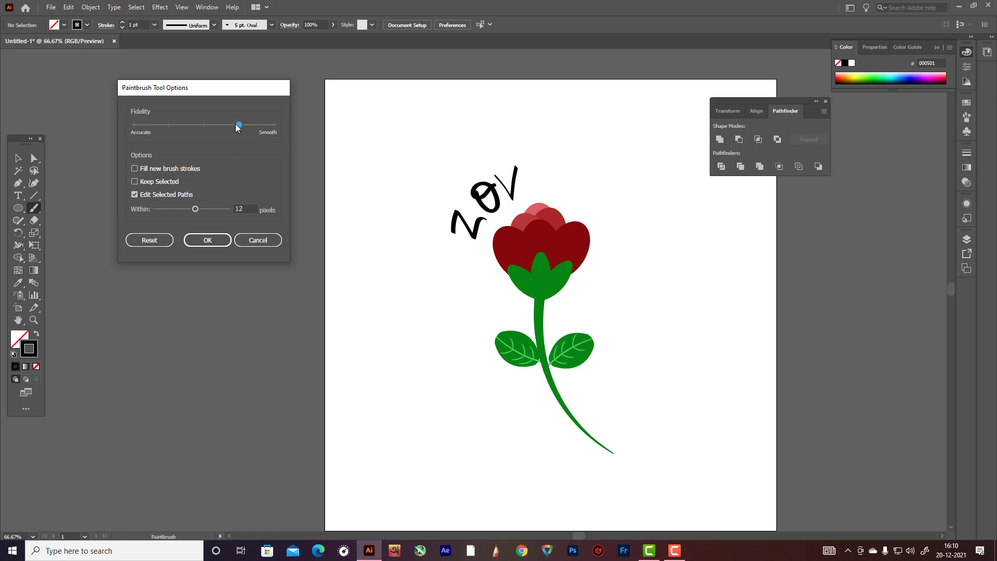
key("BackSpace")
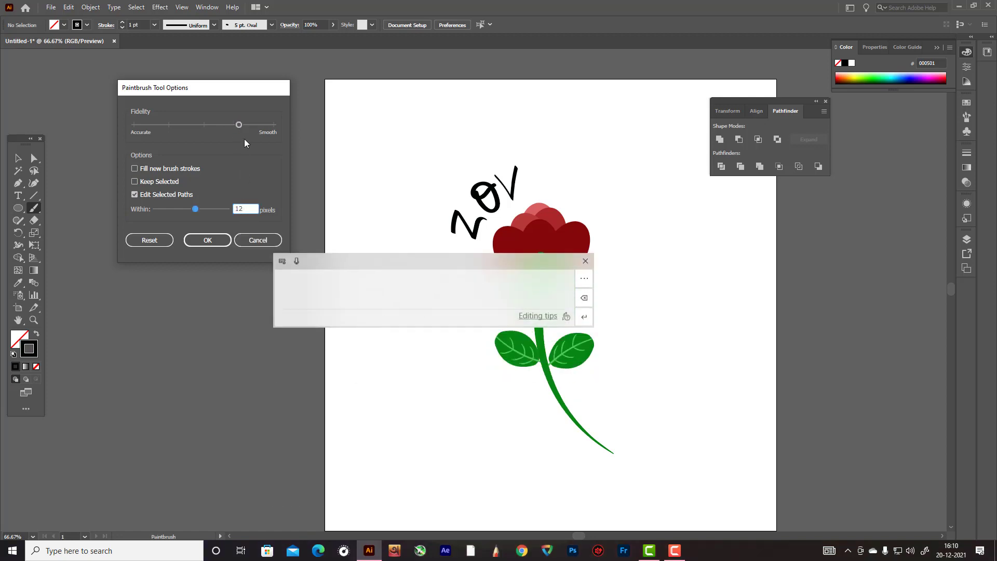
type("0")
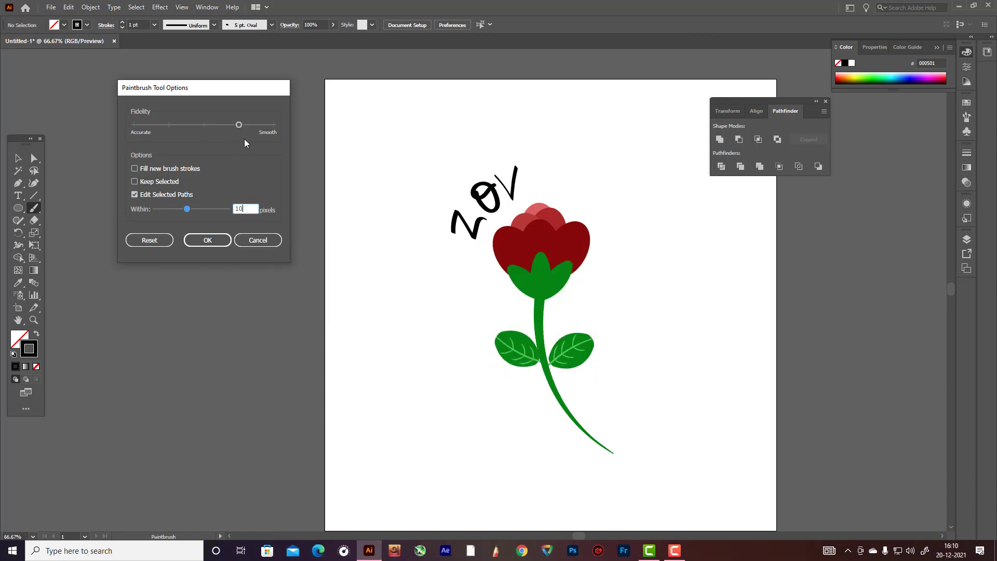
left_click(207, 240)
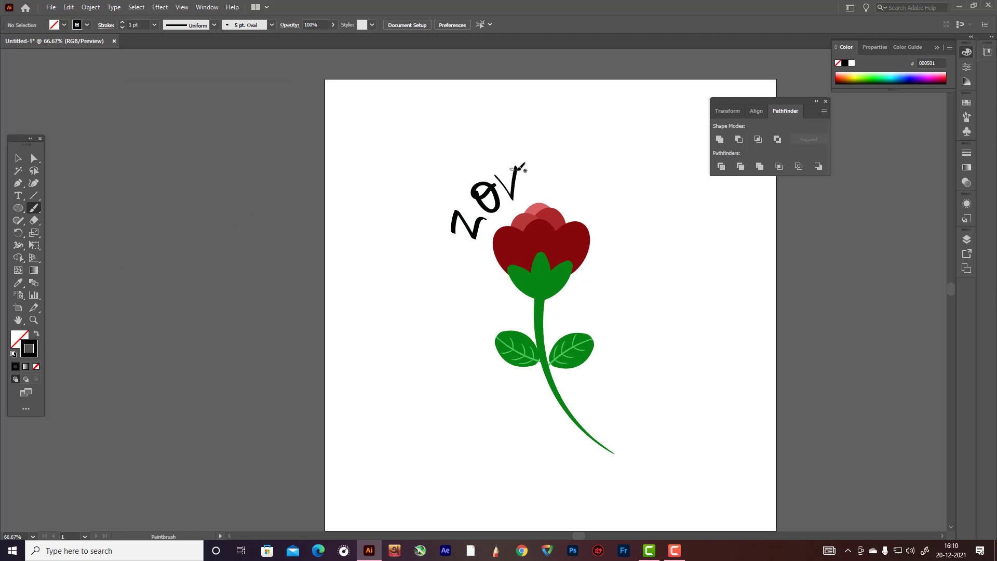
Step: Paint the "e" of "Love" again and hand-letter "you" in a descending arc over the flower's right side
mouse_move(523, 177)
left_mouse_down()
mouse_move(543, 161)
mouse_move(522, 166)
mouse_move(529, 181)
mouse_move(542, 180)
left_mouse_up()
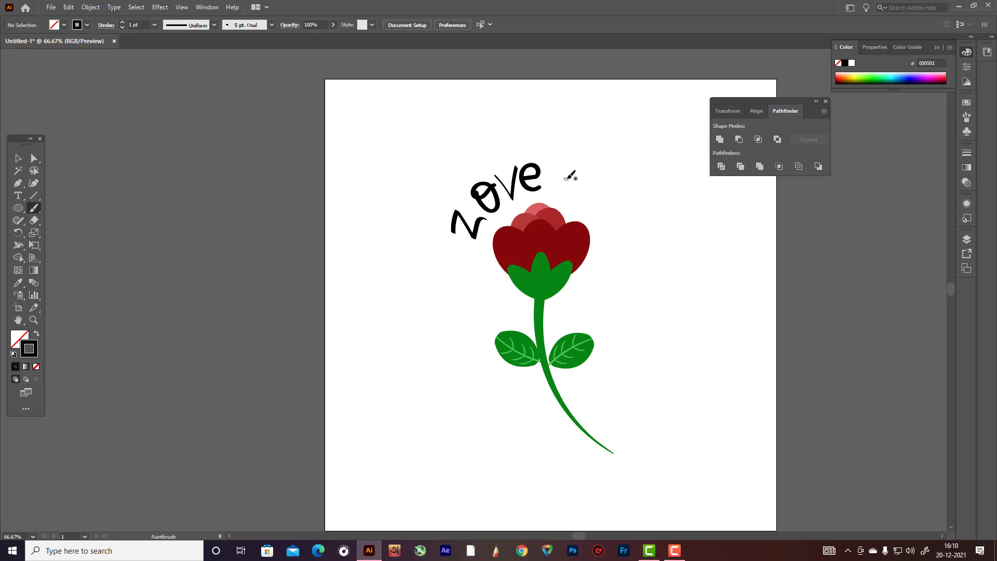
mouse_move(565, 170)
left_mouse_down()
mouse_move(574, 188)
mouse_move(587, 173)
mouse_move(556, 197)
mouse_move(589, 204)
mouse_move(612, 193)
mouse_move(603, 182)
left_mouse_up()
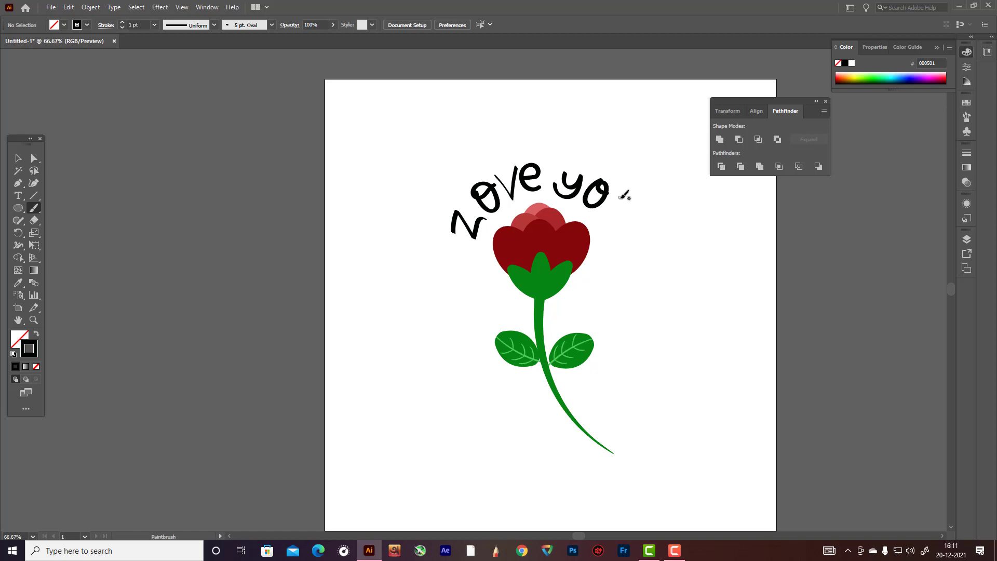
mouse_move(604, 201)
left_mouse_down()
mouse_move(603, 217)
mouse_move(617, 224)
mouse_move(635, 205)
left_mouse_up()
Step: Recolour the strokes of the word "you" to golden yellow F2BE16
left_click(17, 158)
left_click_drag(577, 163, 655, 211)
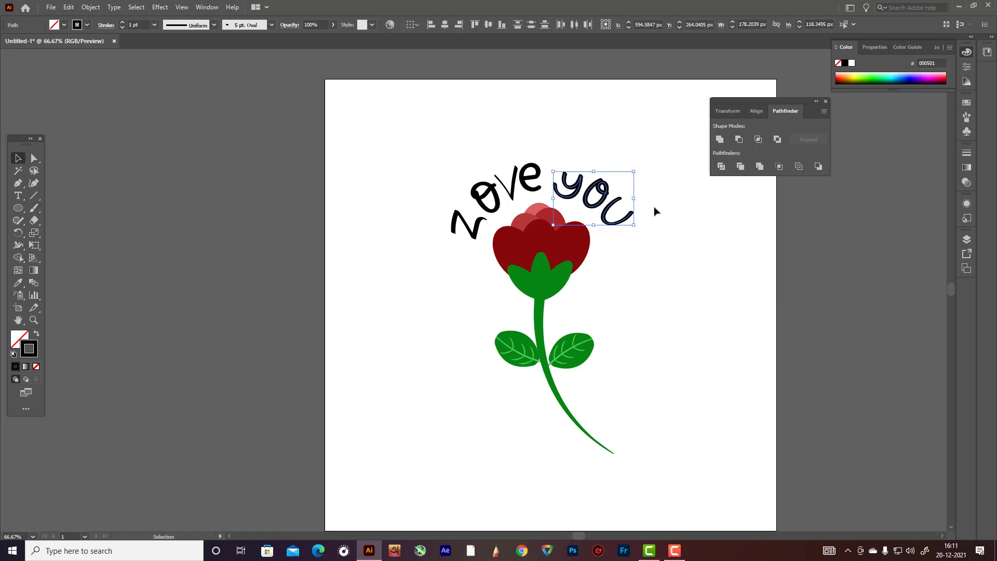
double_click(37, 354)
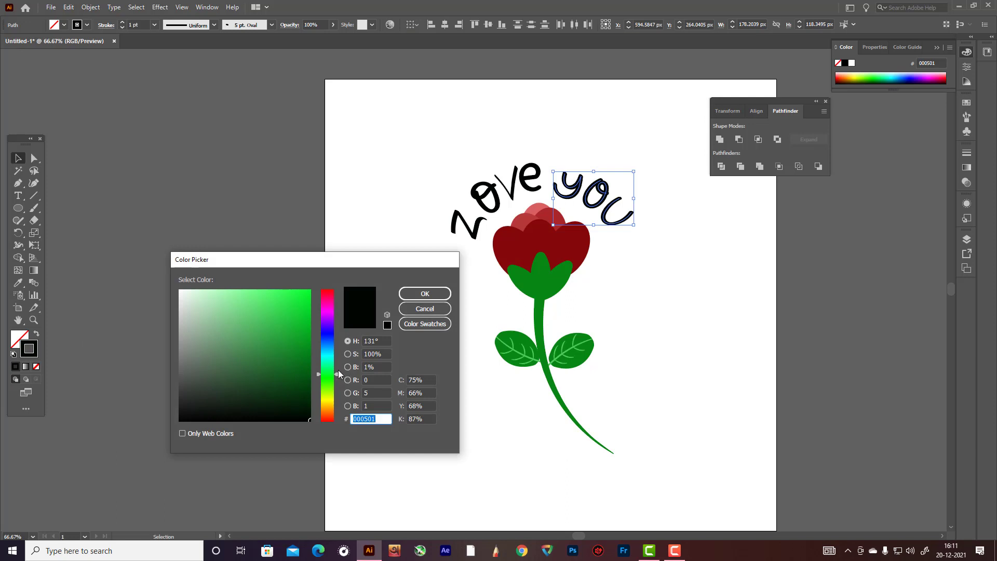
left_click_drag(338, 374, 343, 406)
left_click_drag(297, 319, 299, 296)
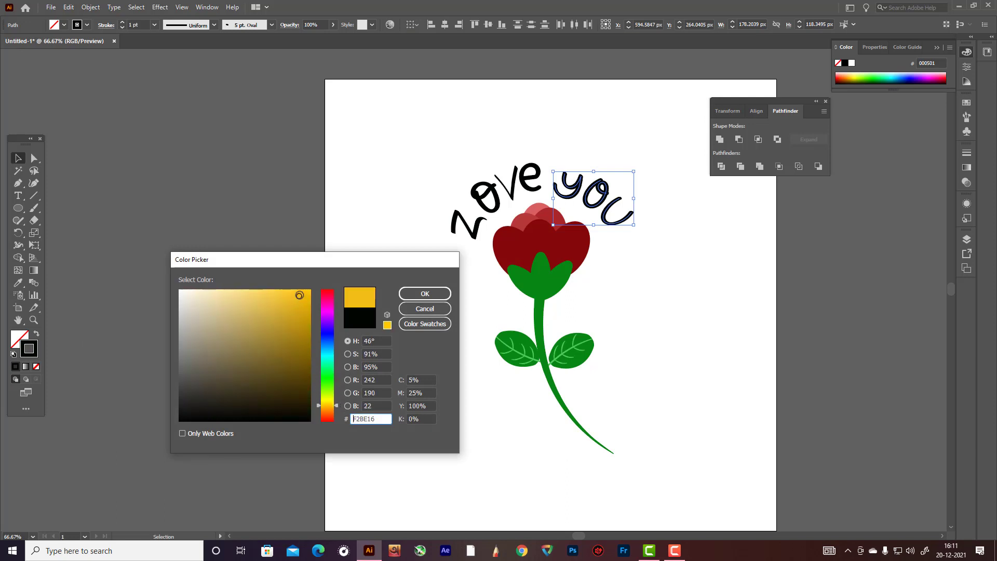
left_click(425, 293)
left_click(419, 185)
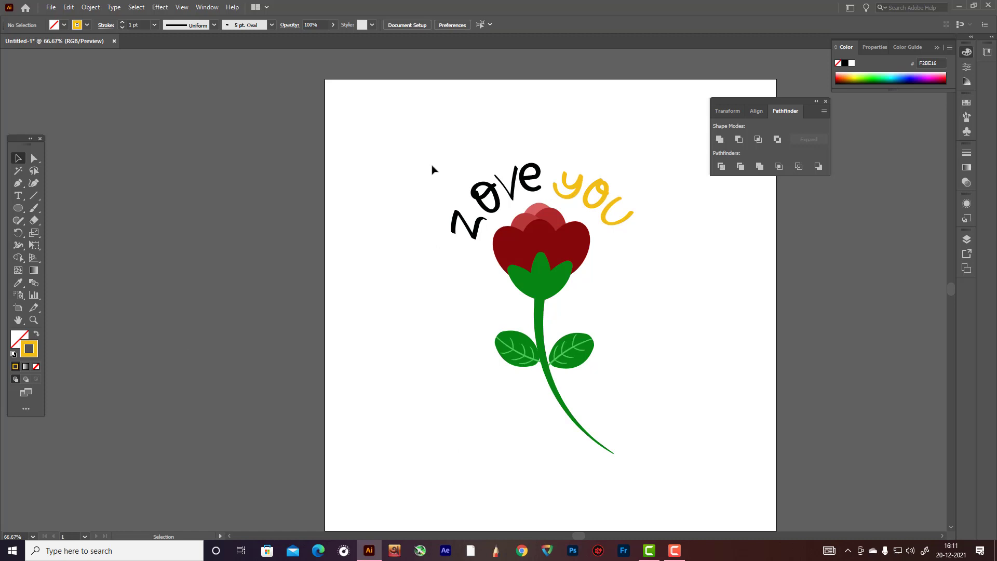
scroll(488, 316, "up", 1)
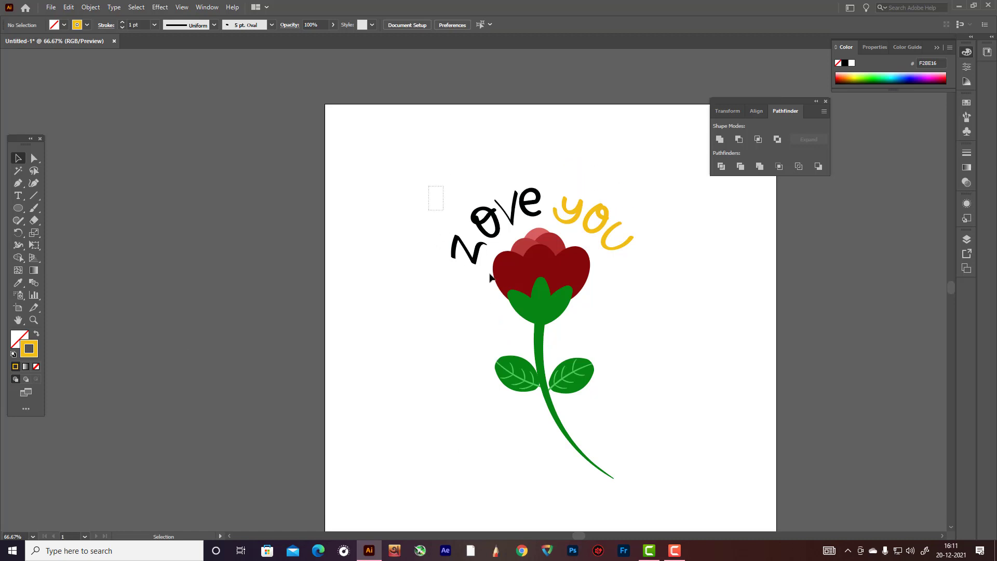
left_click_drag(434, 196, 728, 487)
scroll(691, 422, "down", 2)
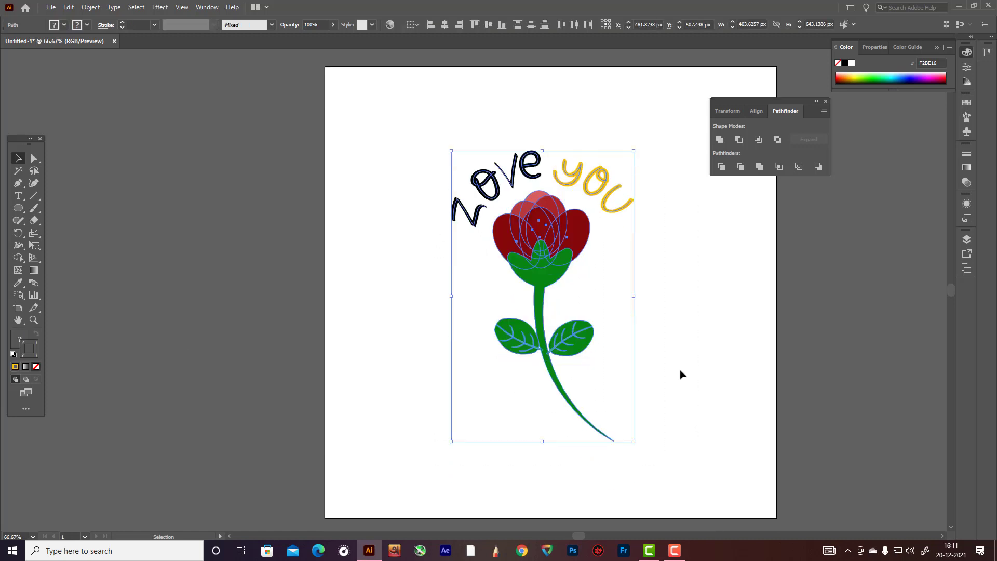
scroll(680, 375, "right", 1)
left_click(559, 308)
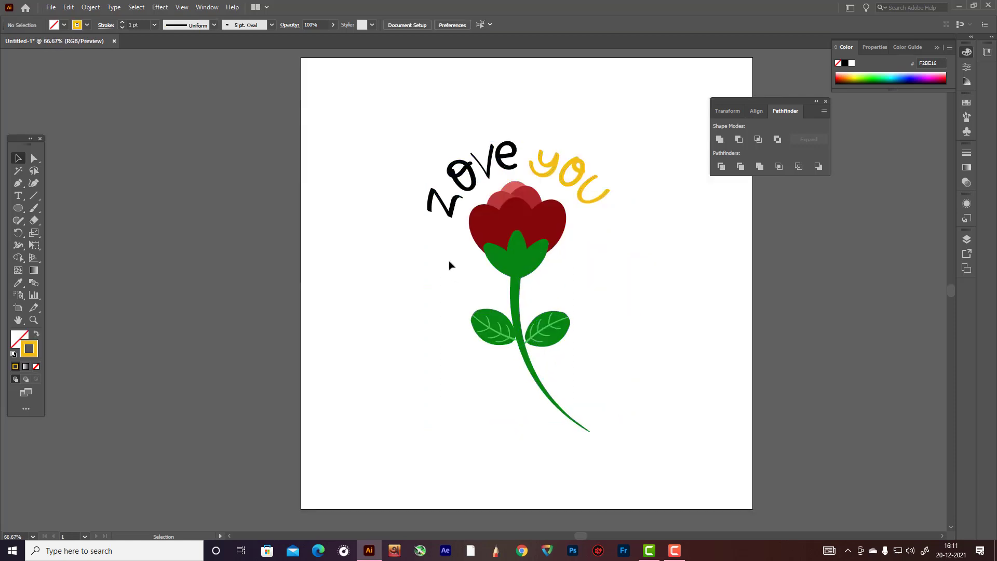
left_click_drag(450, 265, 709, 350)
left_click(710, 351)
Step: Convert the brush strokes to outlines with Outline Stroke applied to the whole flower and its lettering
left_click_drag(392, 126, 725, 533)
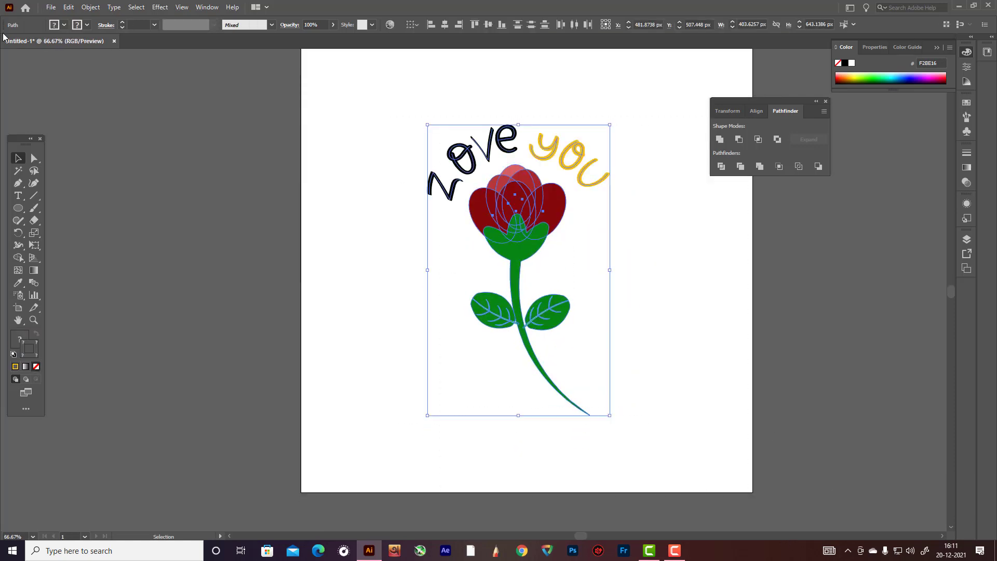
left_click(86, 8)
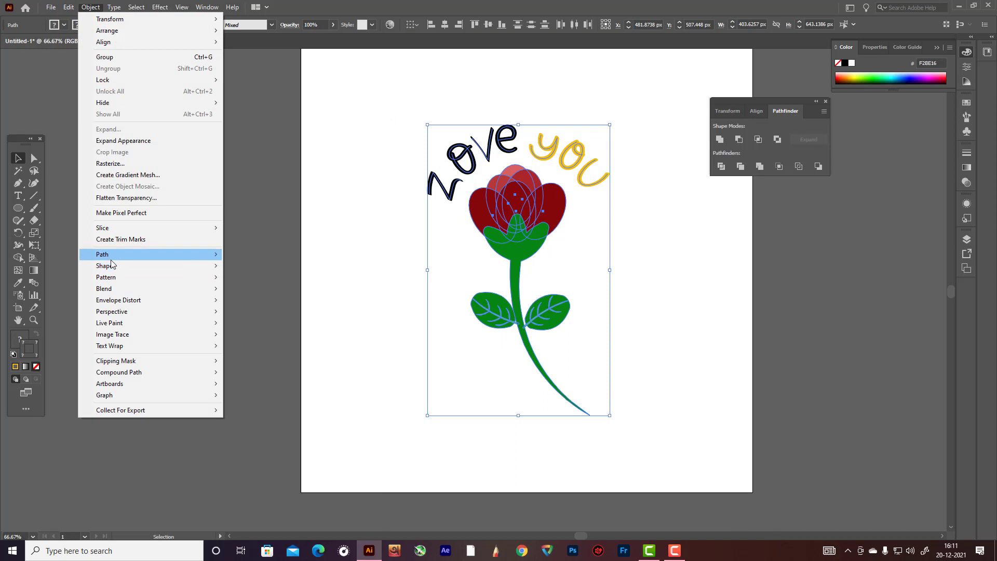
mouse_move(113, 256)
left_click(282, 282)
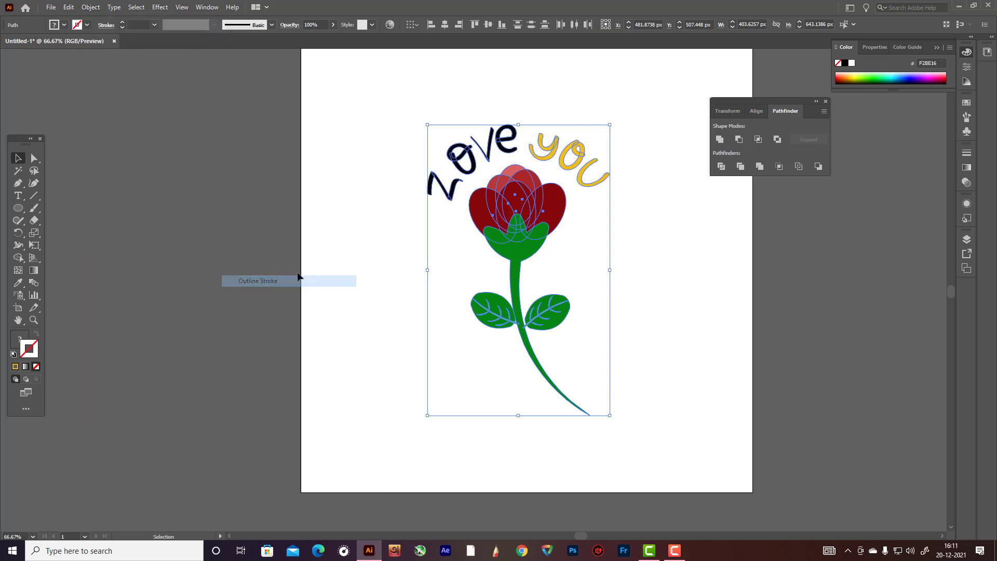
left_click(338, 139)
left_click_drag(338, 139, 712, 434)
scroll(703, 305, "up", 2)
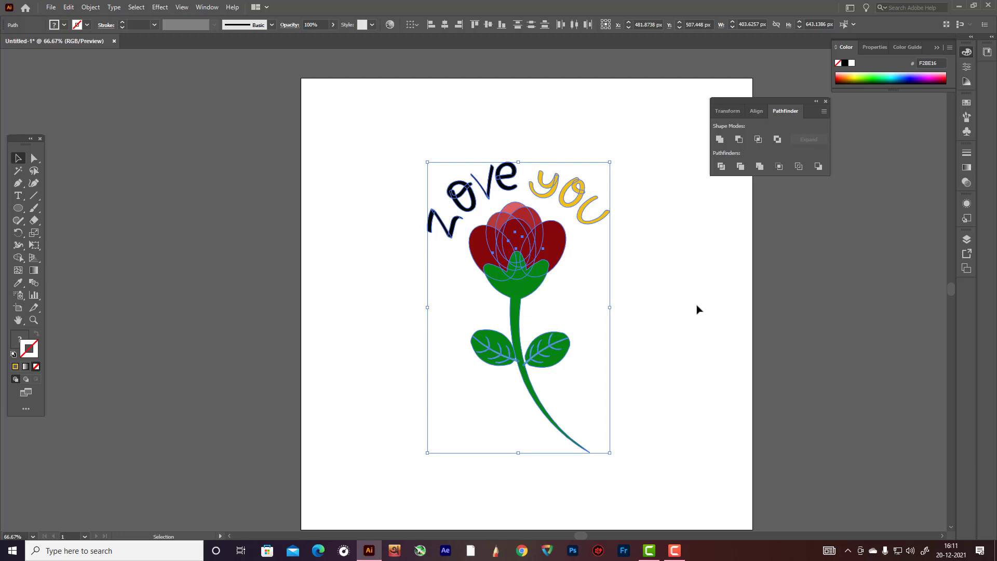
left_click(697, 310)
scroll(697, 310, "down", 2)
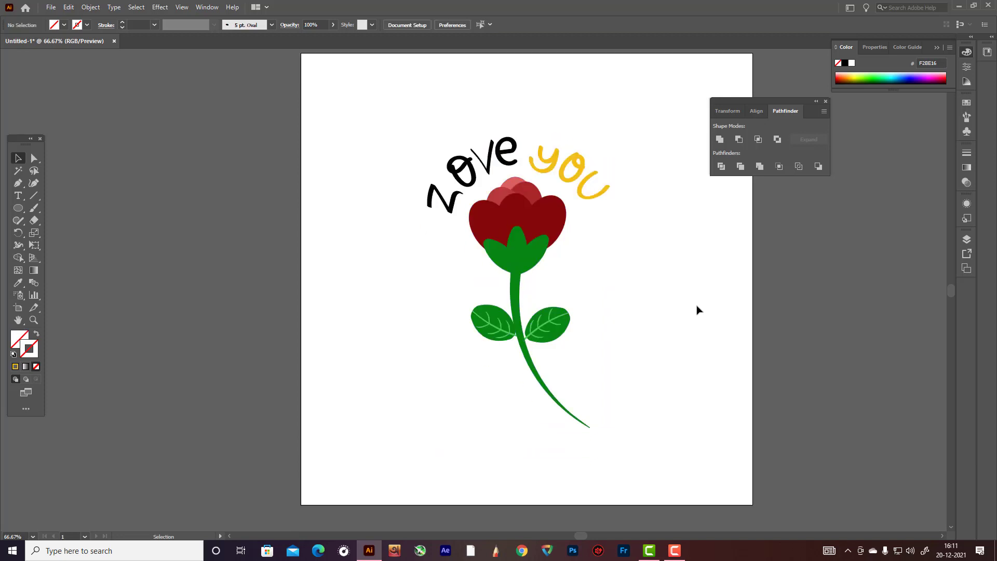
scroll(697, 309, "up", 1)
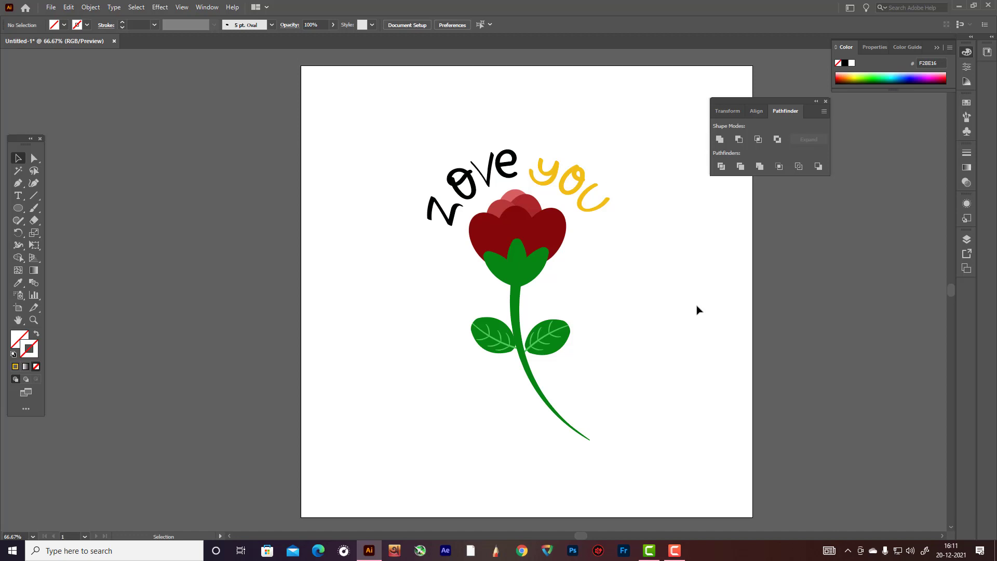